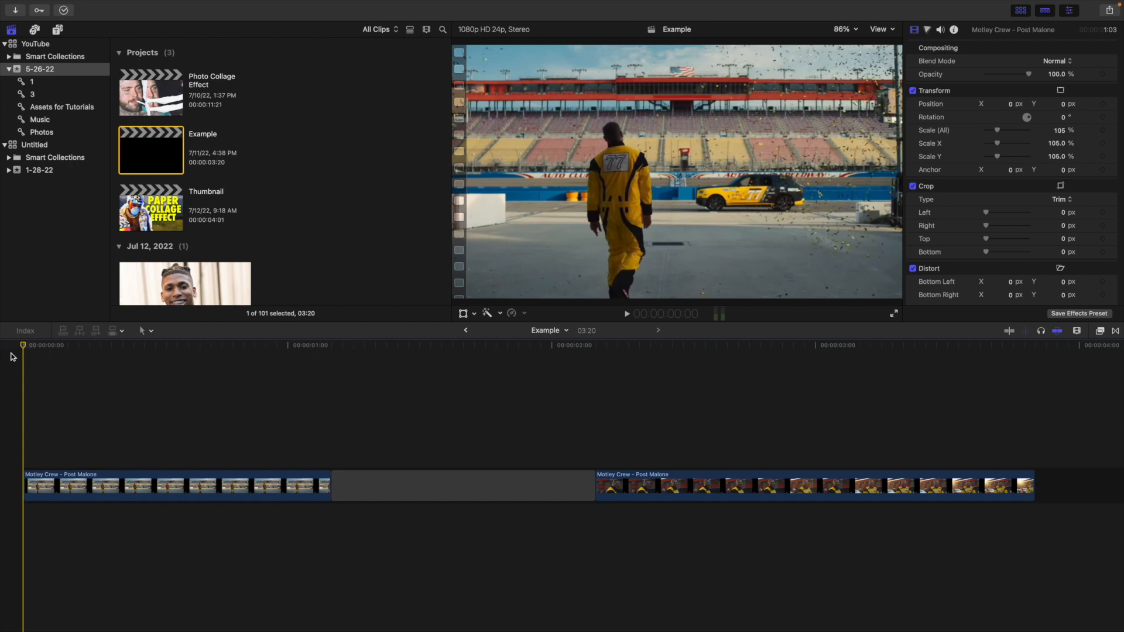
Import Black Scratch6.png into the 5-26-22 event from the Desktop folder Photo Collage Effect > ULTIMATE TEXTURE BUNDLE > Paper Textures.
{"action": "key", "text": "super+i"}
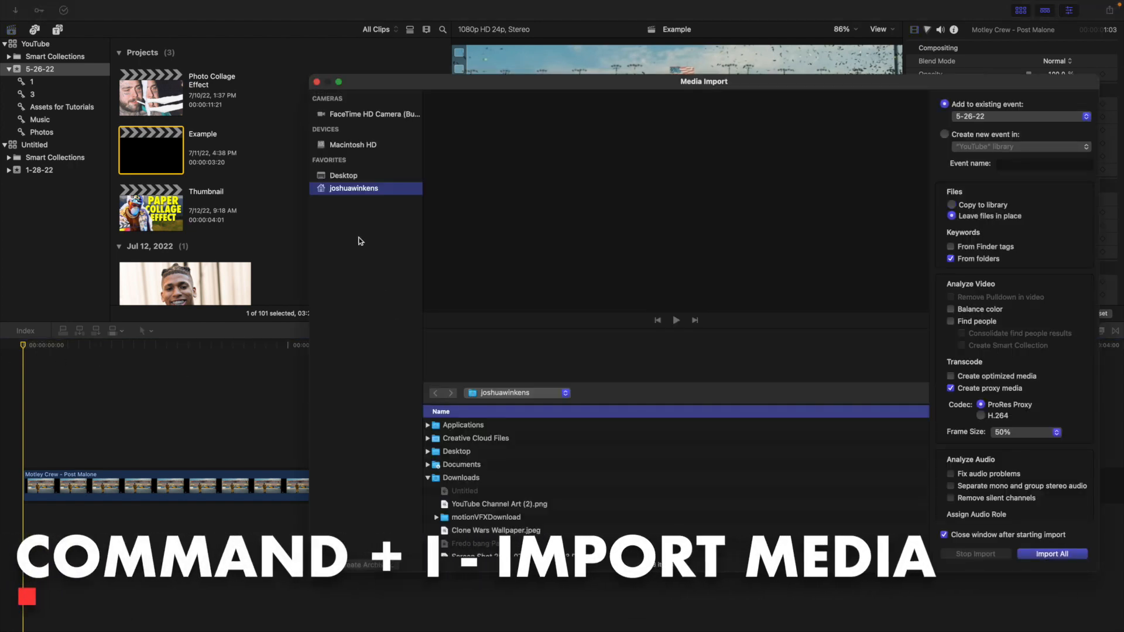
{"action": "left_click", "coordinate": [345, 176]}
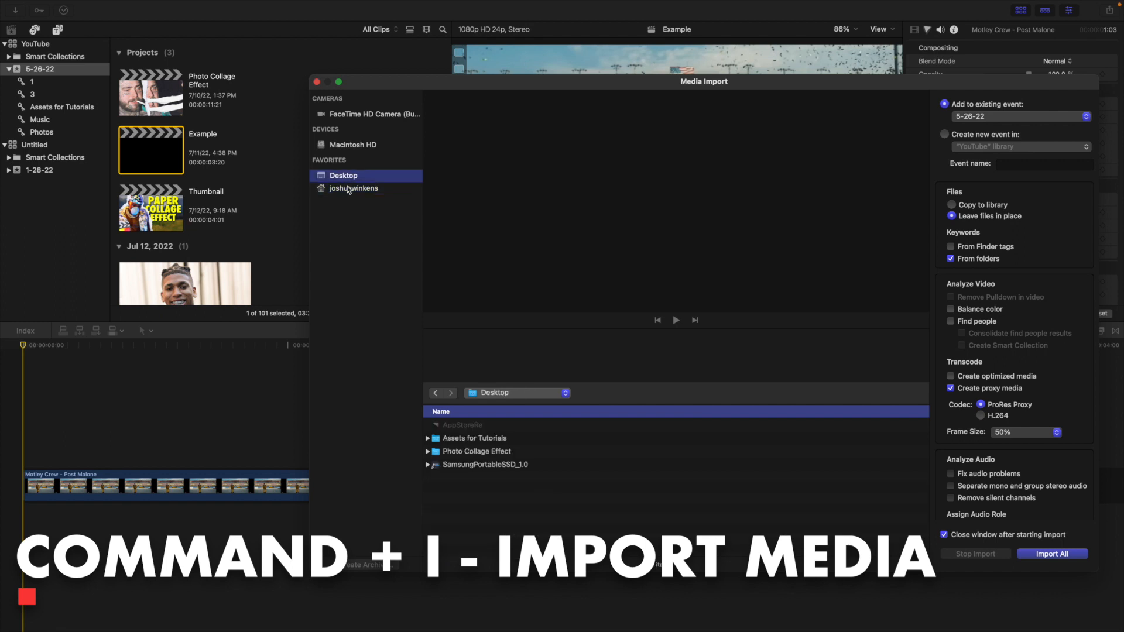
{"action": "left_click", "coordinate": [427, 451]}
{"action": "scroll", "coordinate": [451, 480], "scroll_direction": "down", "scroll_amount": 1}
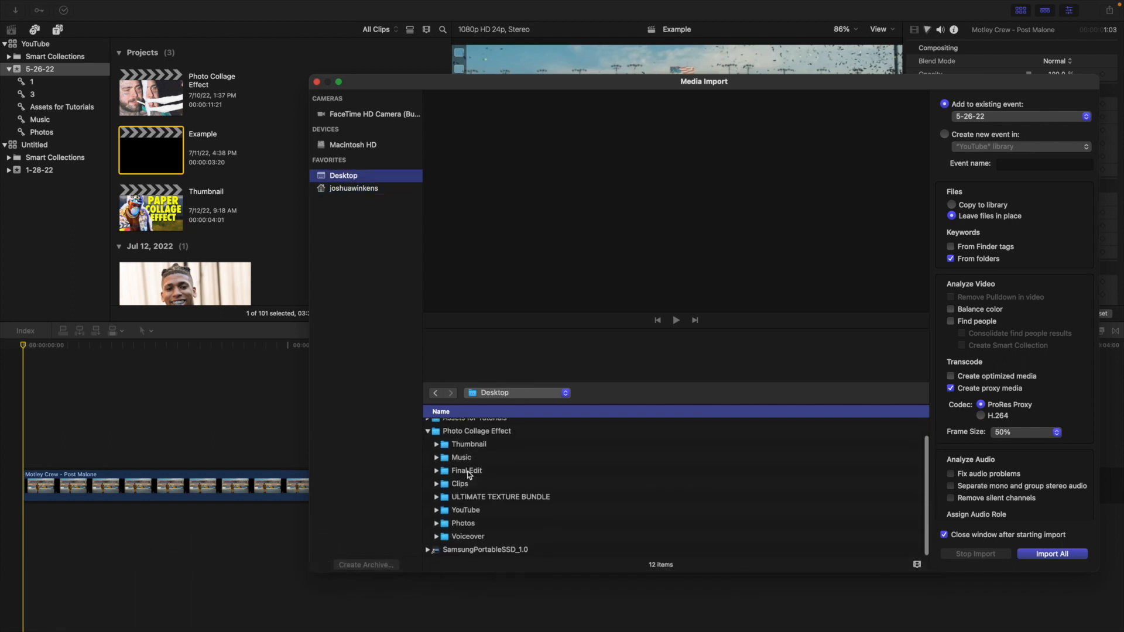
{"action": "left_click", "coordinate": [438, 497]}
{"action": "scroll", "coordinate": [460, 488], "scroll_direction": "down", "scroll_amount": 2}
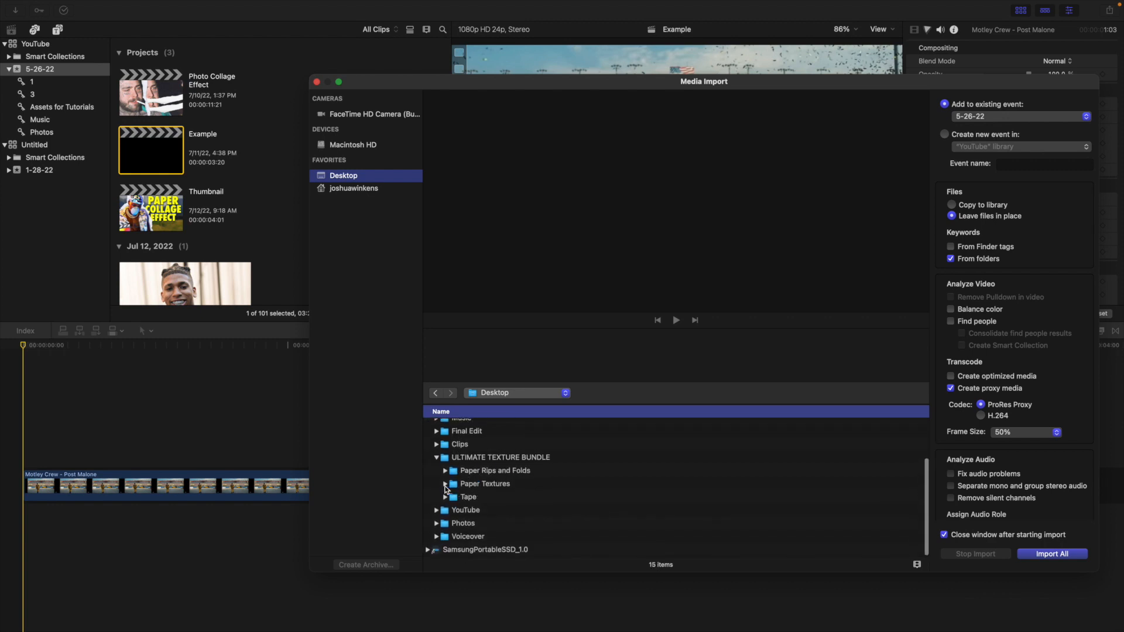
{"action": "left_click", "coordinate": [445, 483]}
{"action": "scroll", "coordinate": [452, 480], "scroll_direction": "down", "scroll_amount": 1}
{"action": "scroll", "coordinate": [463, 481], "scroll_direction": "down", "scroll_amount": 3}
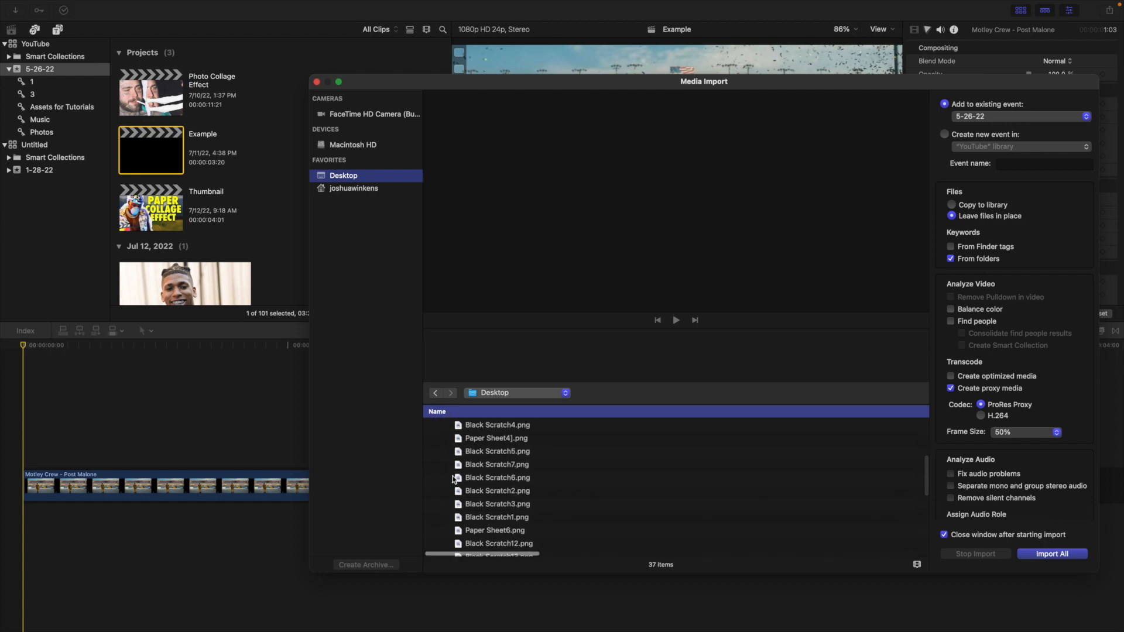
{"action": "left_click", "coordinate": [492, 484]}
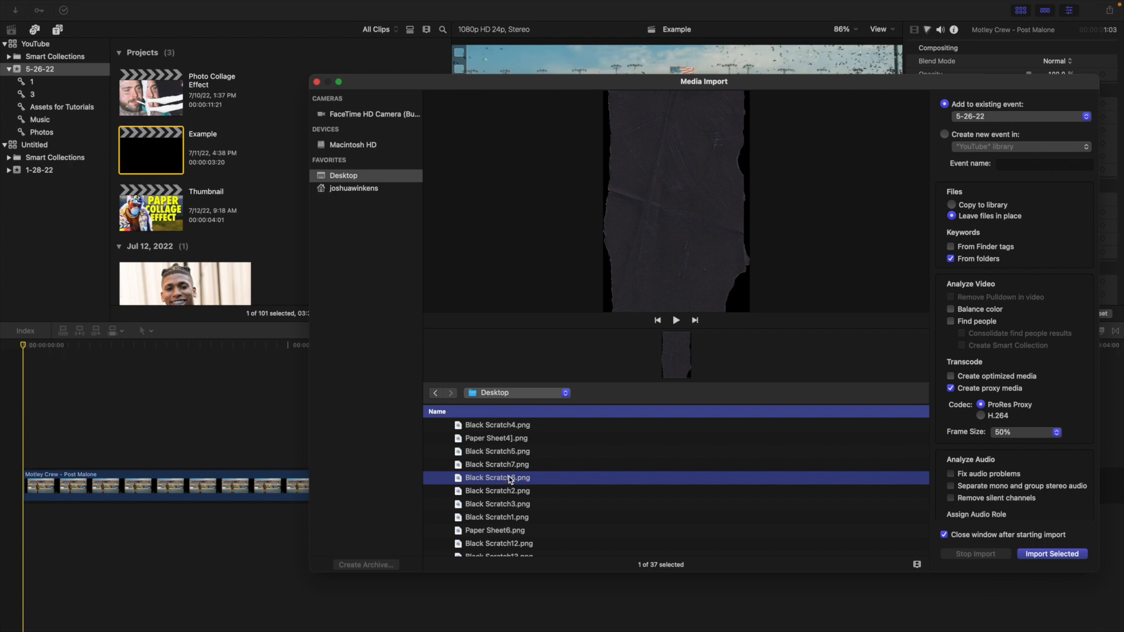
{"action": "scroll", "coordinate": [527, 468], "scroll_direction": "up", "scroll_amount": 1}
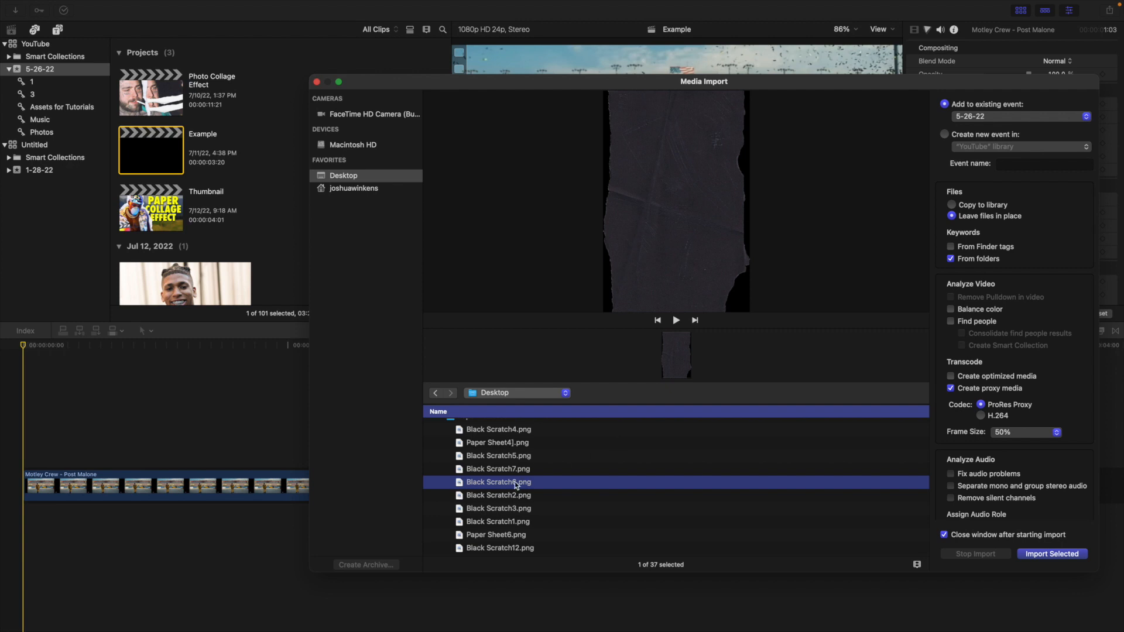
{"action": "left_click", "coordinate": [1042, 554]}
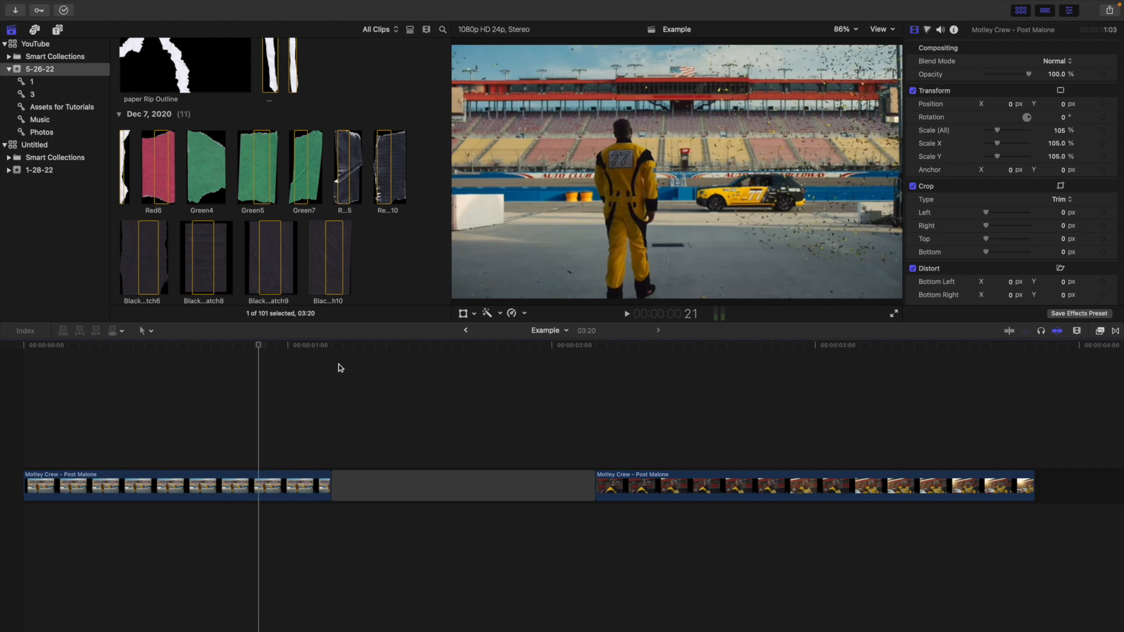
Place a Short adjustment layer above the end of the first clip and set its duration to 6 frames.
{"action": "key", "text": "super+equal"}
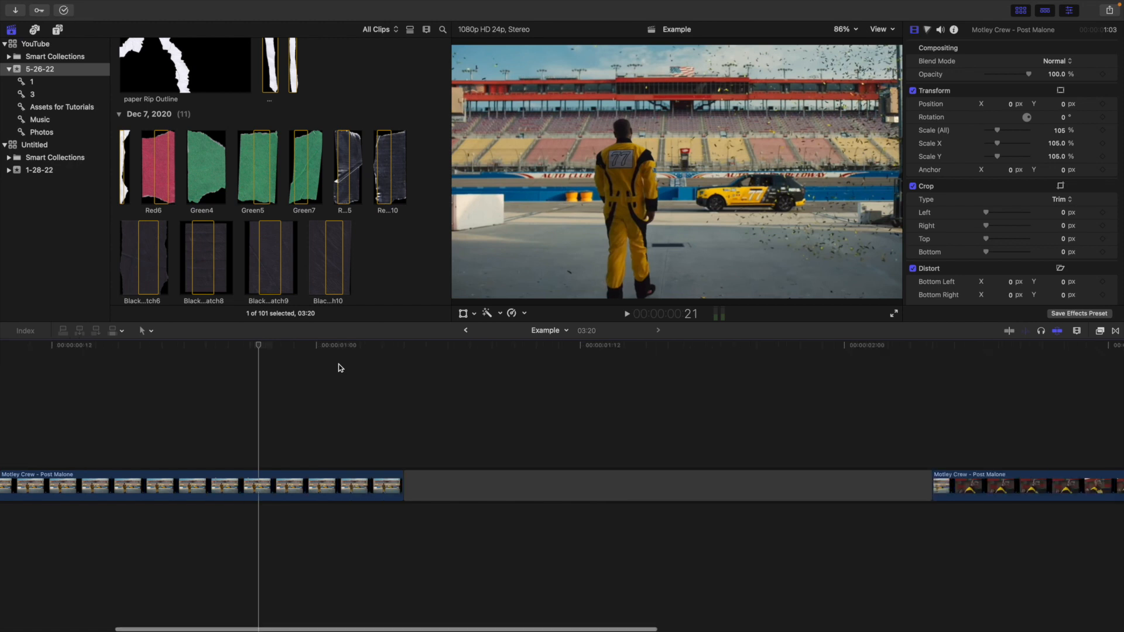
{"action": "key", "text": "super+minus"}
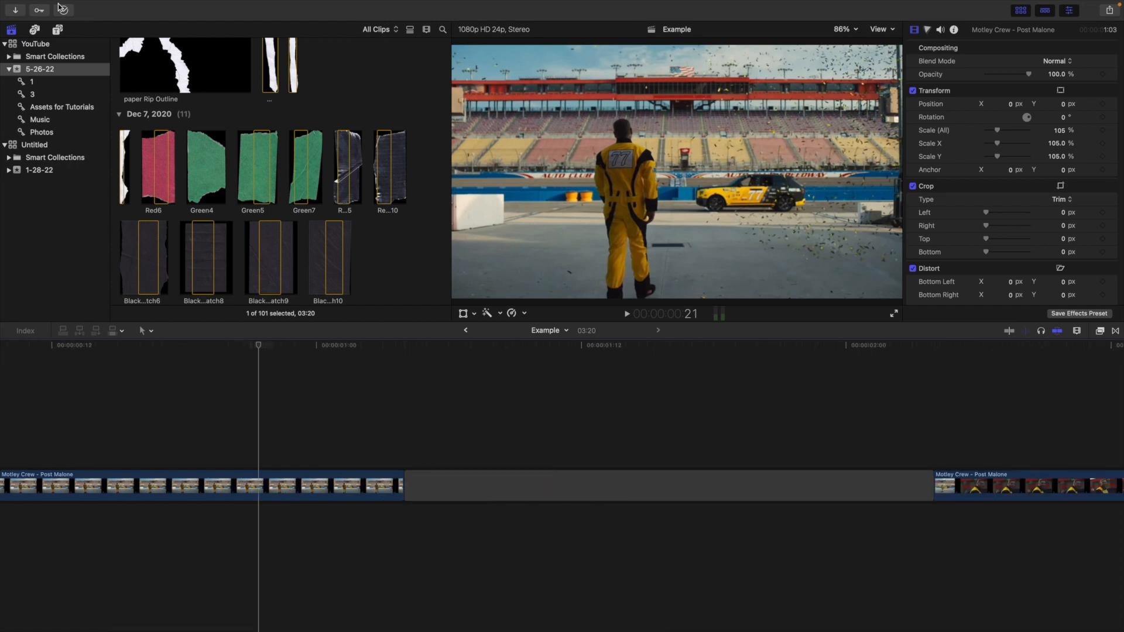
{"action": "left_click", "coordinate": [57, 30]}
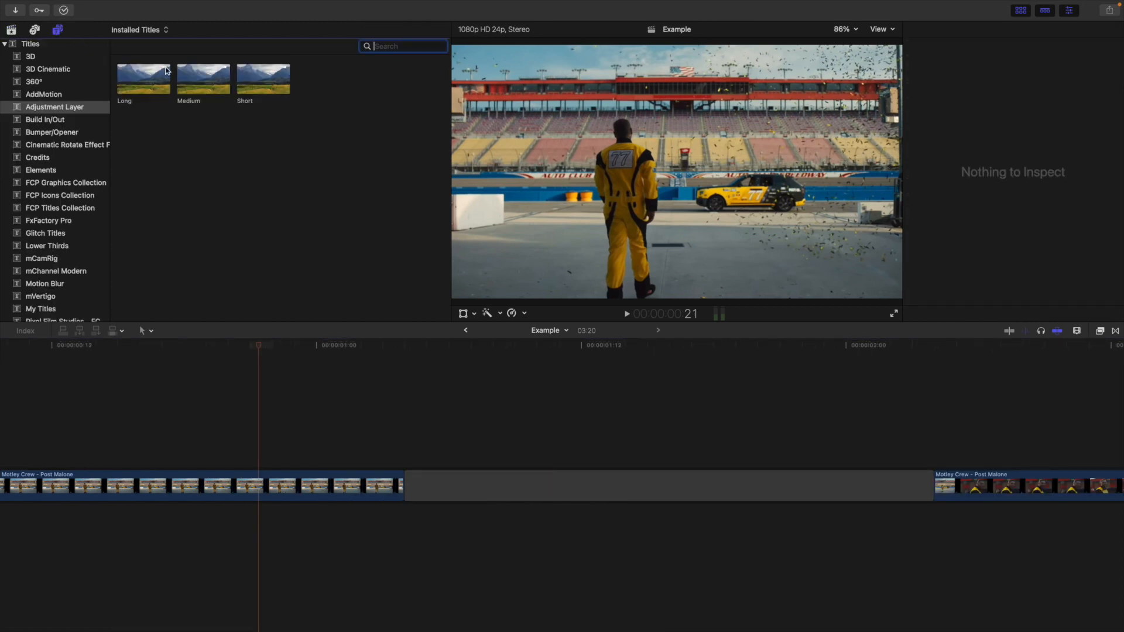
{"action": "left_click_drag", "start_coordinate": [254, 82], "coordinate": [300, 421]}
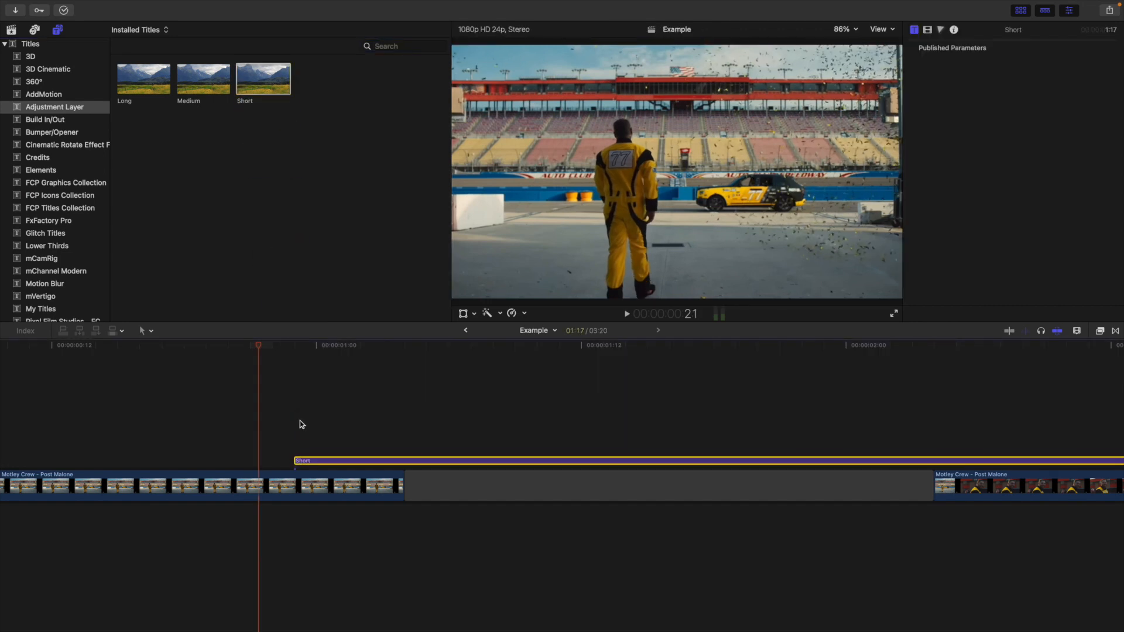
{"action": "key", "text": "ctrl+d"}
{"action": "type", "text": "6"}
{"action": "key", "text": "Return"}
{"action": "left_click", "coordinate": [299, 424]}
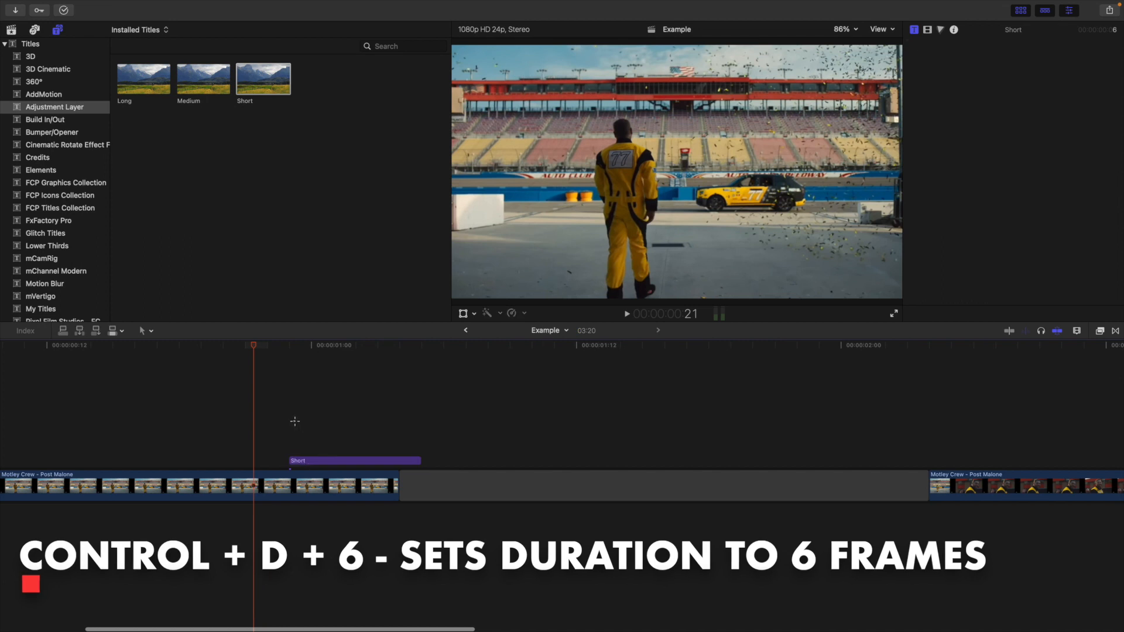
Add a marker at the adjustment layer's midpoint, three frames in, and align that marker with the end of the first clip.
{"action": "left_click", "coordinate": [319, 462]}
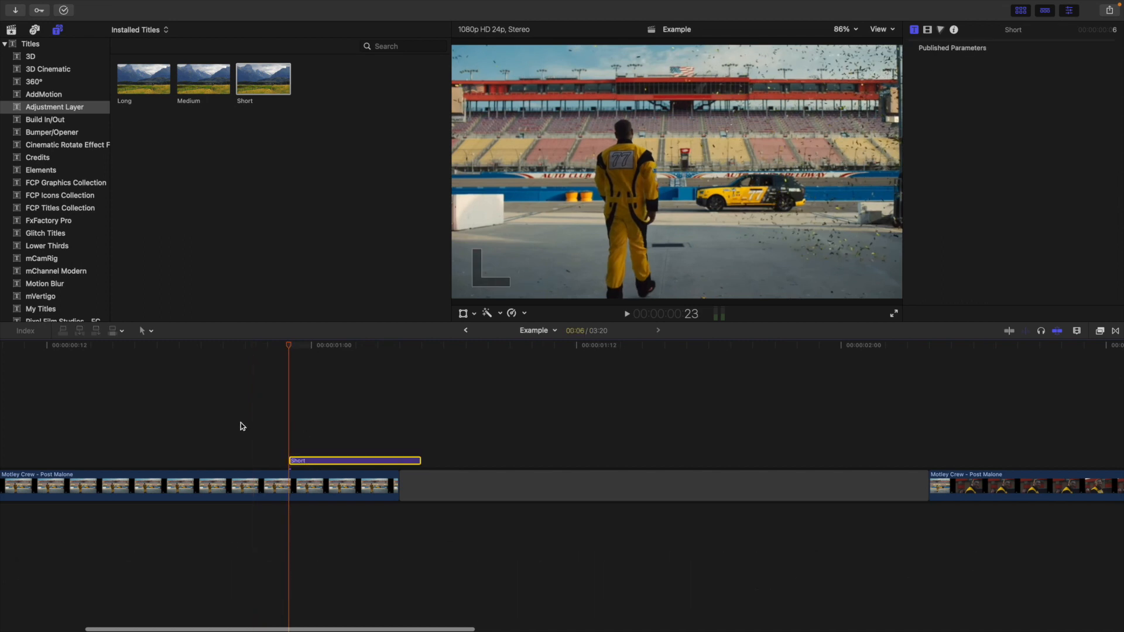
{"action": "key", "text": "Right"}
{"action": "key", "text": "Right"}
{"action": "key", "text": "Right"}
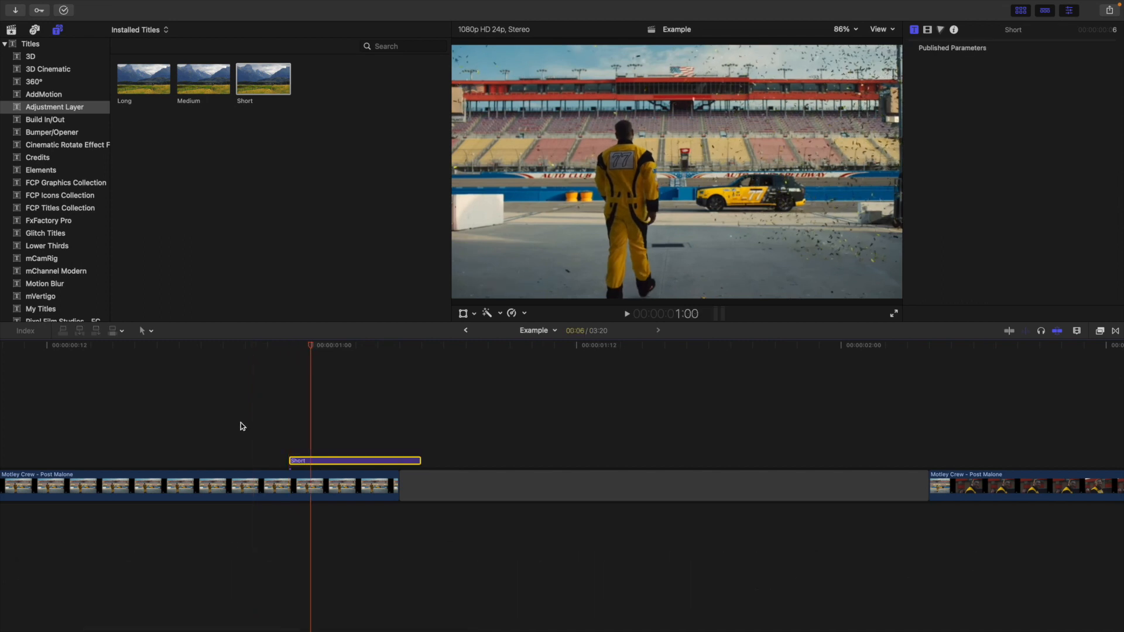
{"action": "key", "text": "m"}
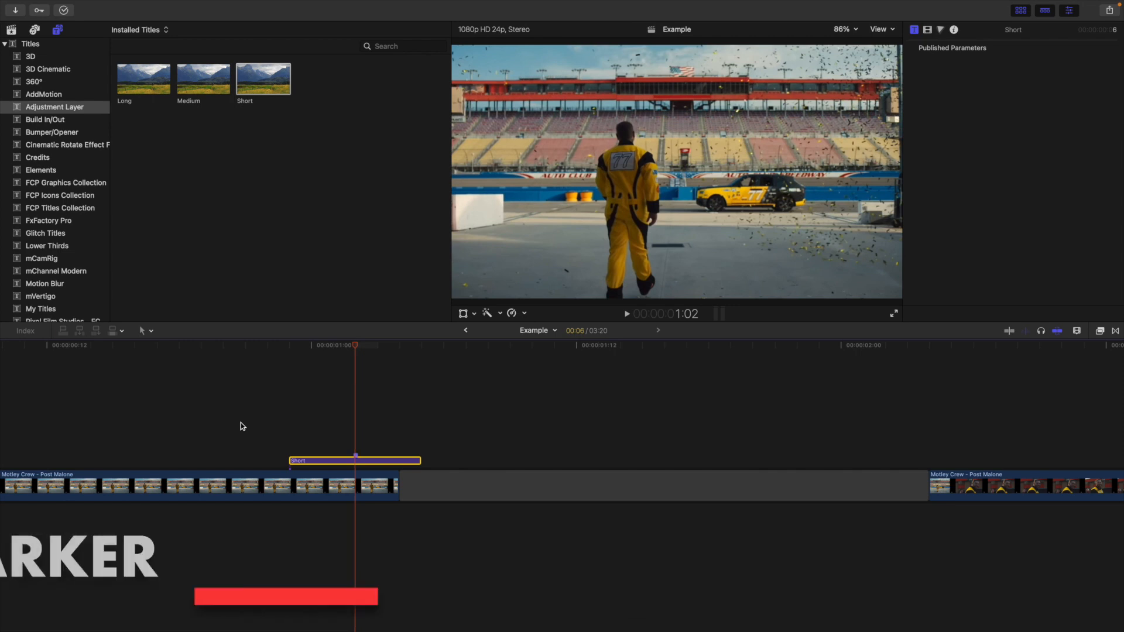
{"action": "key", "text": "Right"}
{"action": "key", "text": "Right"}
{"action": "key", "text": "Right"}
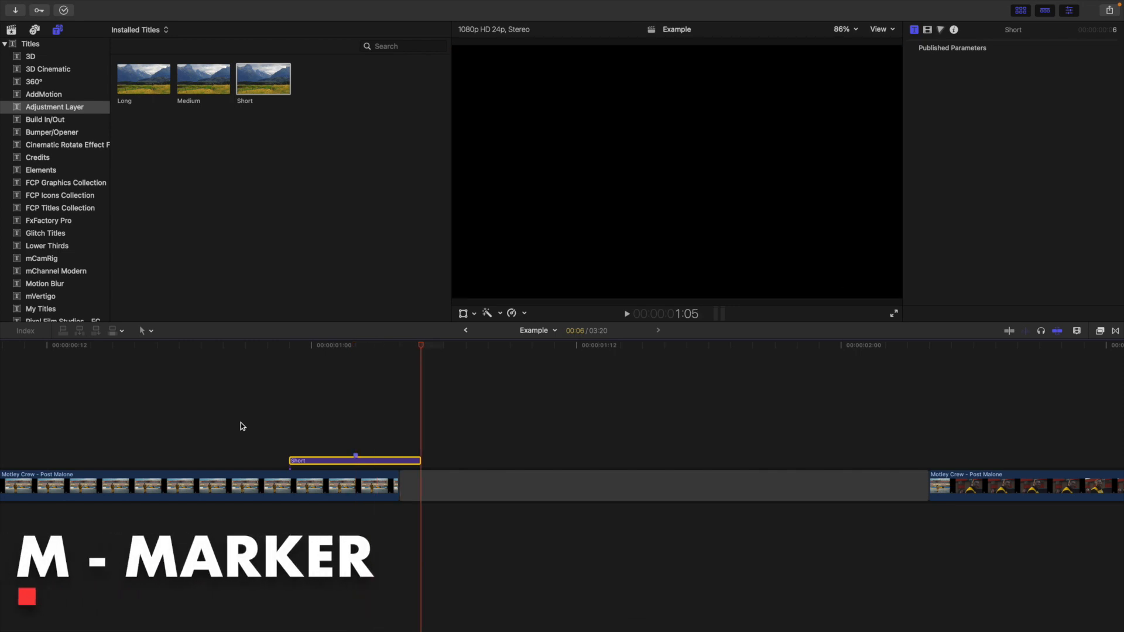
{"action": "left_click", "coordinate": [203, 424]}
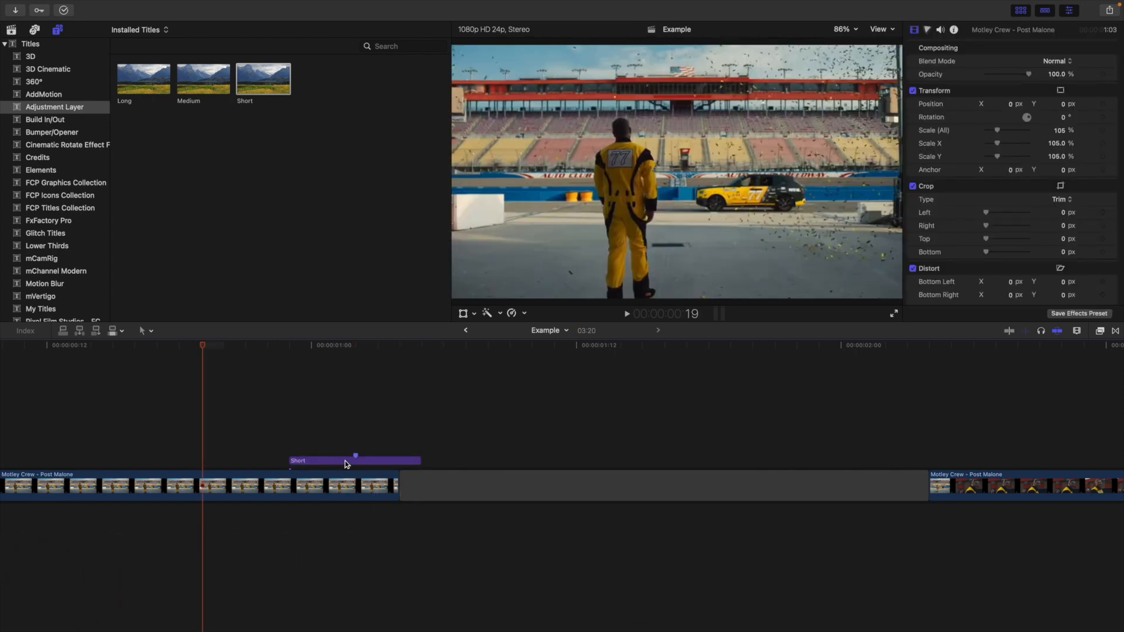
{"action": "left_click_drag", "start_coordinate": [340, 459], "coordinate": [384, 459]}
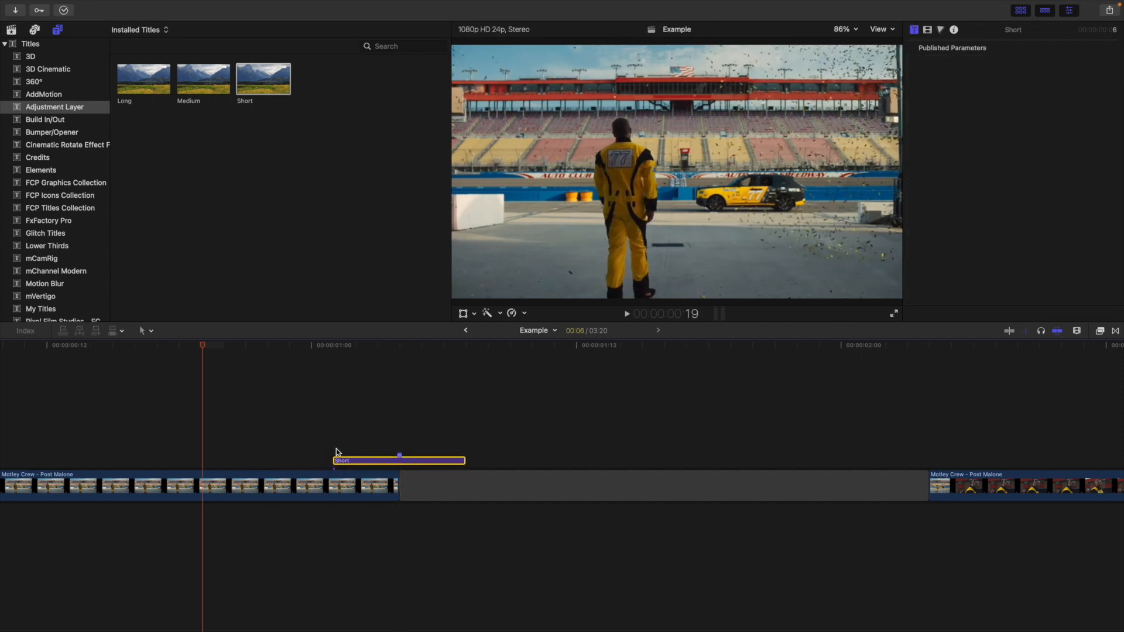
Add a Color Board correction to the adjustment layer and set a keyframe for it at the layer's first frame.
{"action": "left_click", "coordinate": [333, 442]}
{"action": "left_click", "coordinate": [360, 460]}
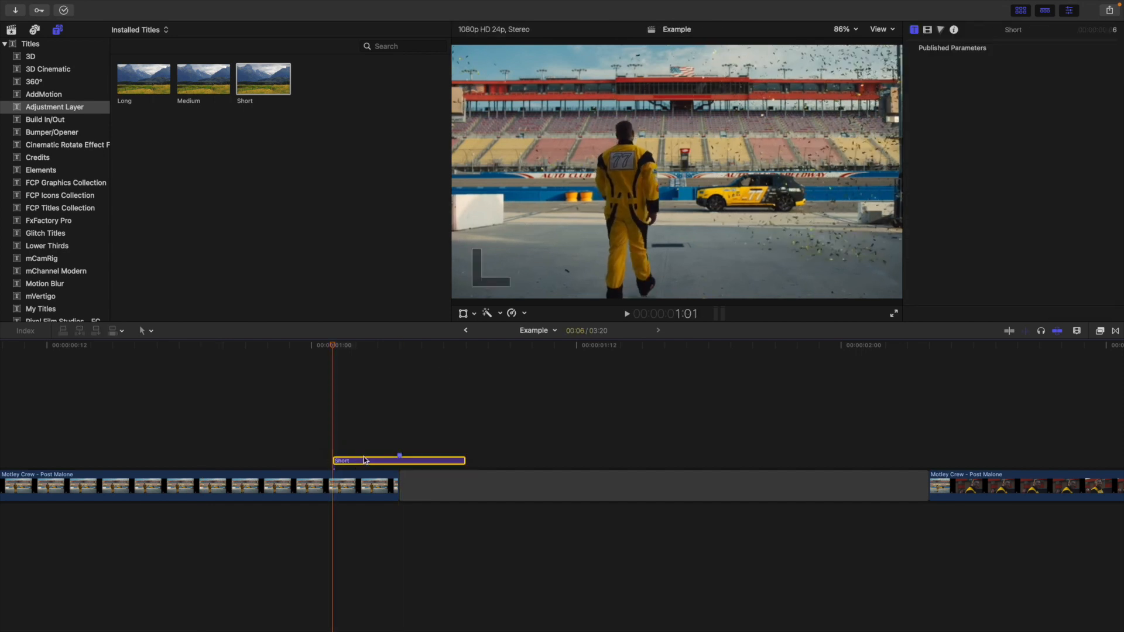
{"action": "left_click", "coordinate": [940, 30]}
{"action": "left_click", "coordinate": [948, 47]}
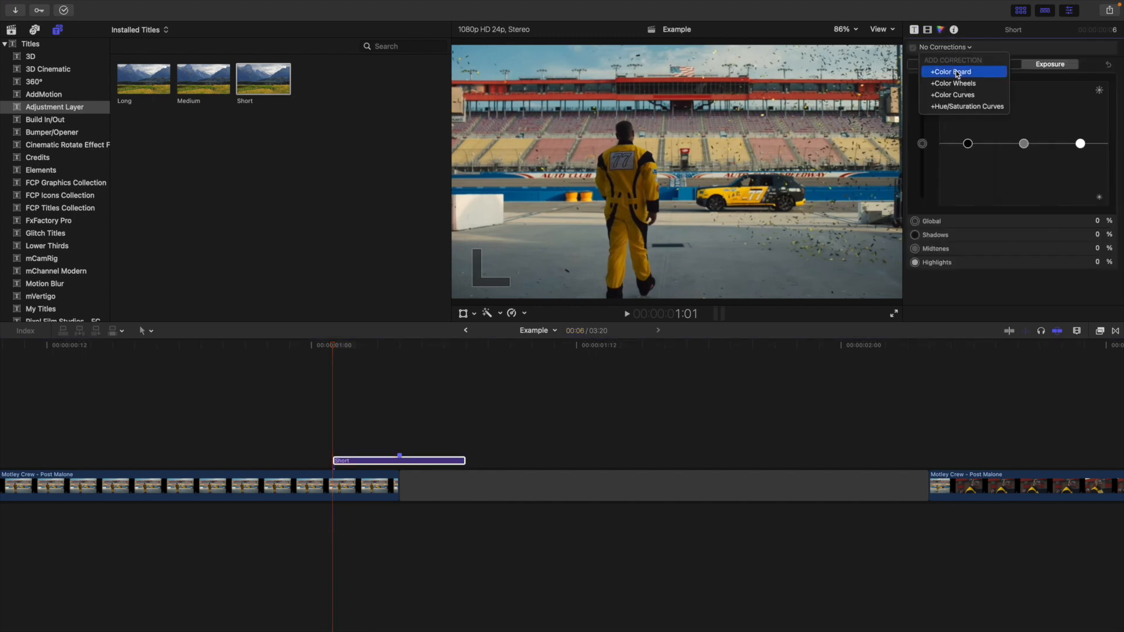
{"action": "left_click", "coordinate": [957, 72]}
{"action": "left_click", "coordinate": [366, 461]}
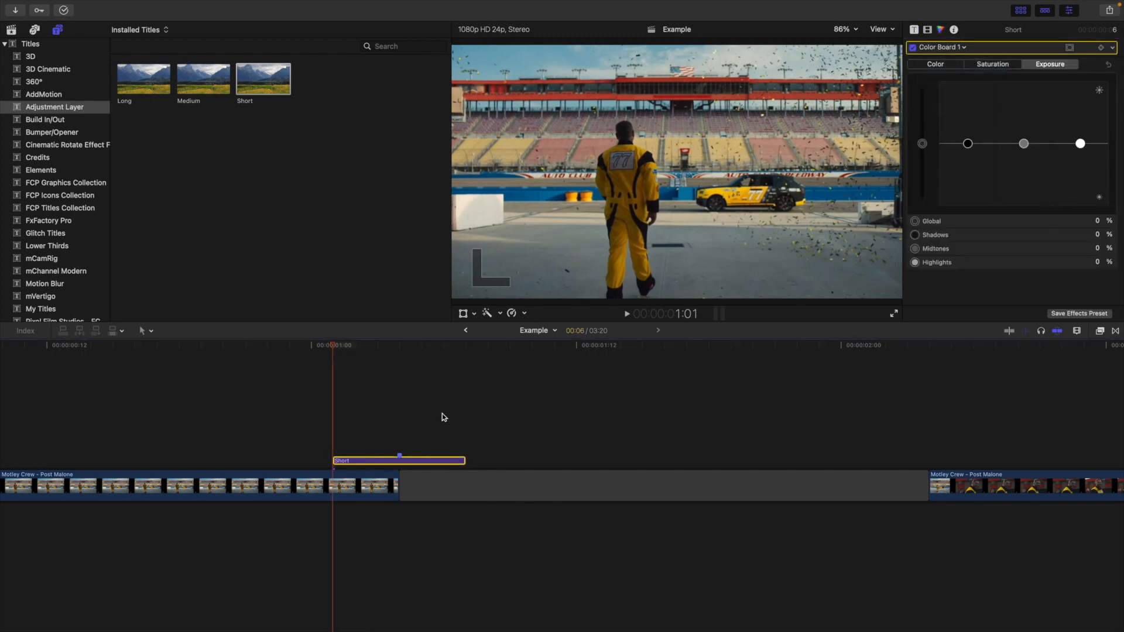
{"action": "left_click", "coordinate": [1100, 47]}
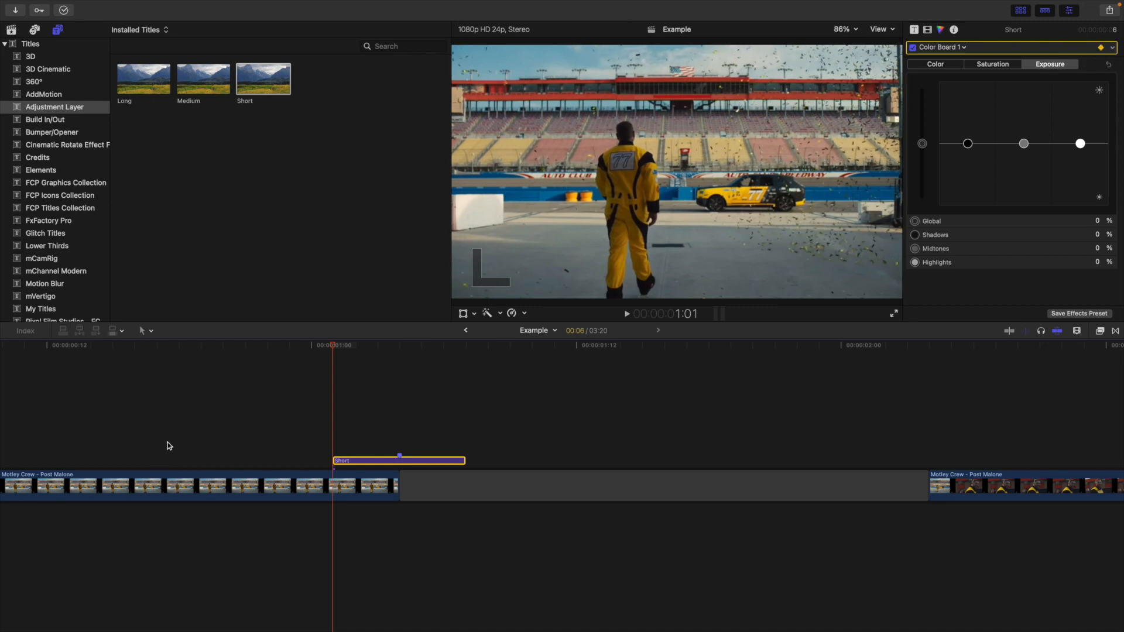
At the adjustment layer's marker, set the Color Board exposure to 90% Global and 100% Highlights.
{"action": "key", "text": "Right"}
{"action": "key", "text": "Right"}
{"action": "key", "text": "Right"}
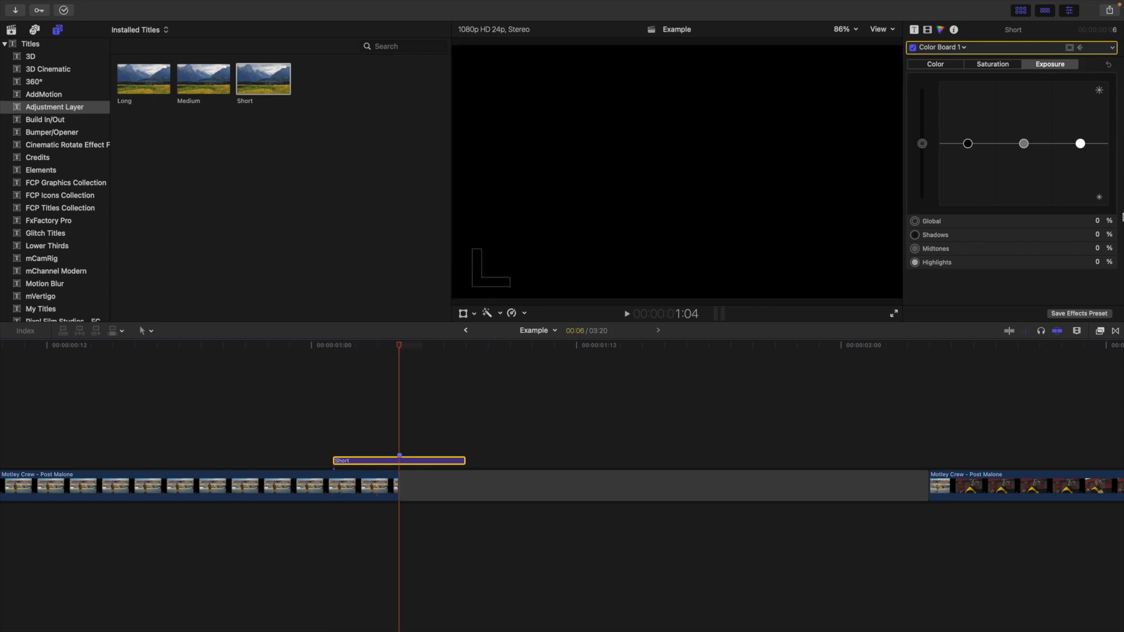
{"action": "left_click", "coordinate": [1098, 221]}
{"action": "type", "text": "90"}
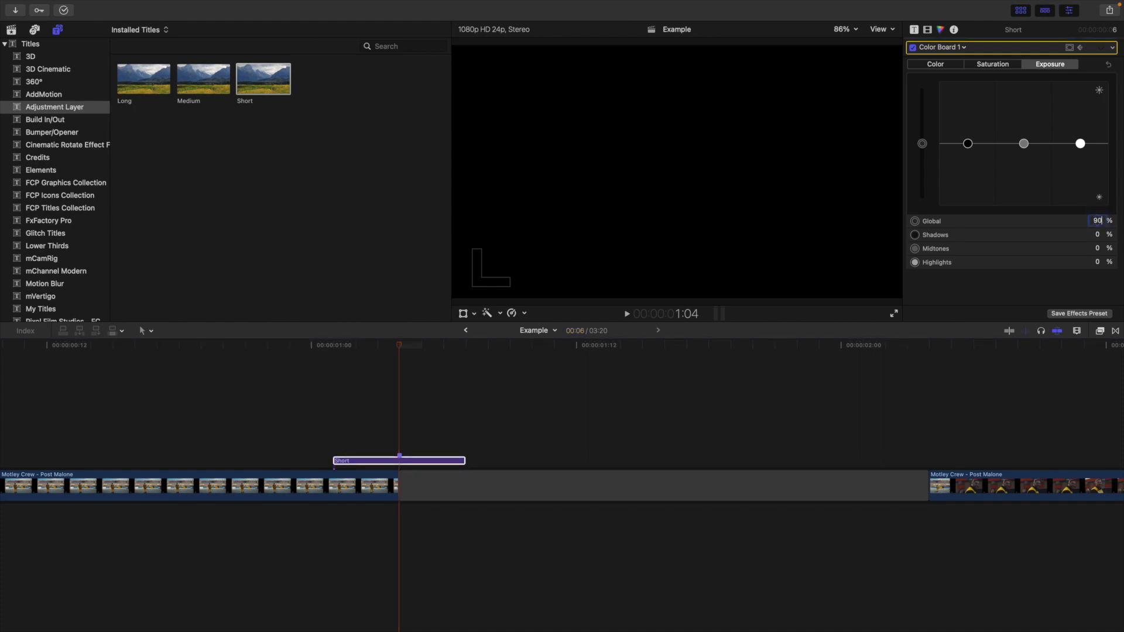
{"action": "key", "text": "Return"}
{"action": "left_click", "coordinate": [1096, 261]}
{"action": "type", "text": "100"}
{"action": "key", "text": "Return"}
At the end of the adjustment layer, set the Color Board's Global and Highlights exposure to 0%.
{"action": "left_click", "coordinate": [416, 461]}
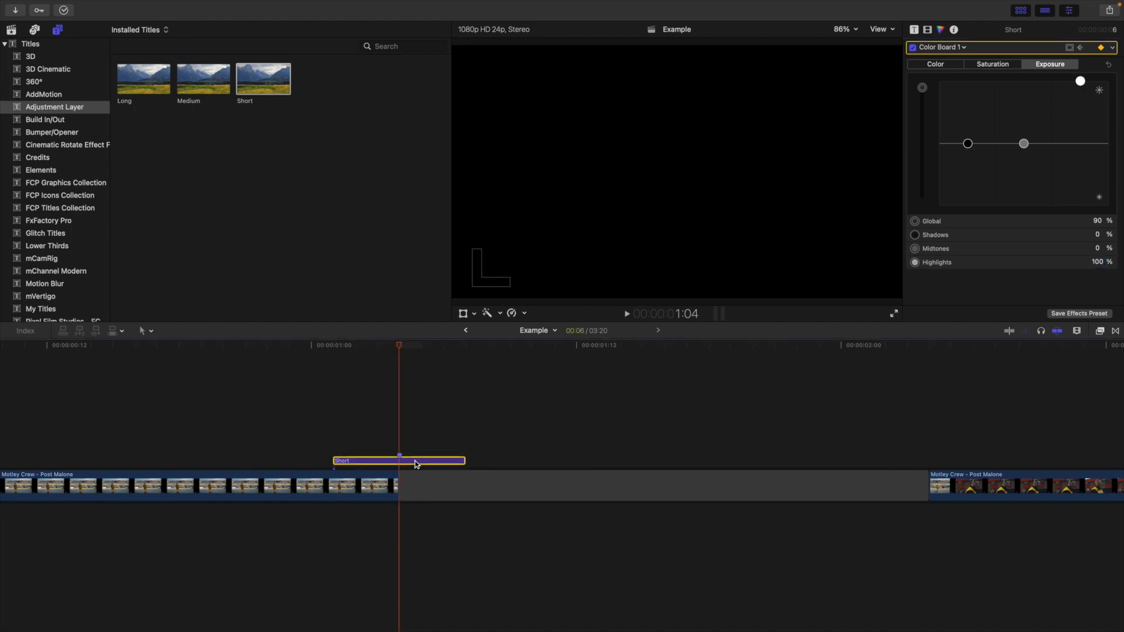
{"action": "key", "text": "Right"}
{"action": "key", "text": "Right"}
{"action": "key", "text": "Right"}
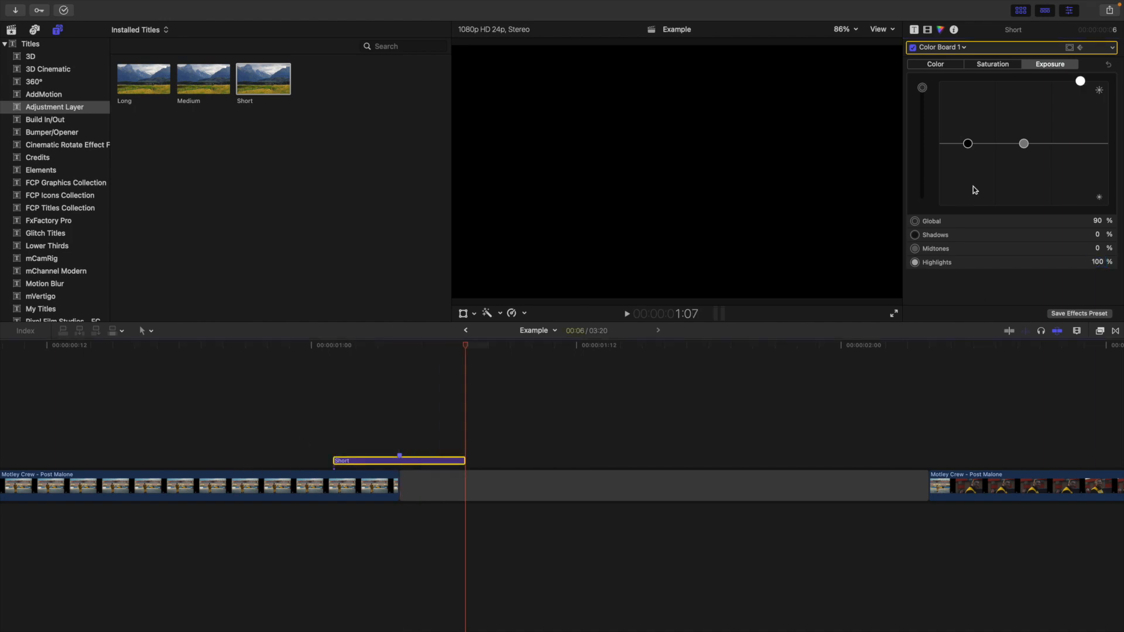
{"action": "left_click", "coordinate": [1098, 222]}
{"action": "type", "text": "0"}
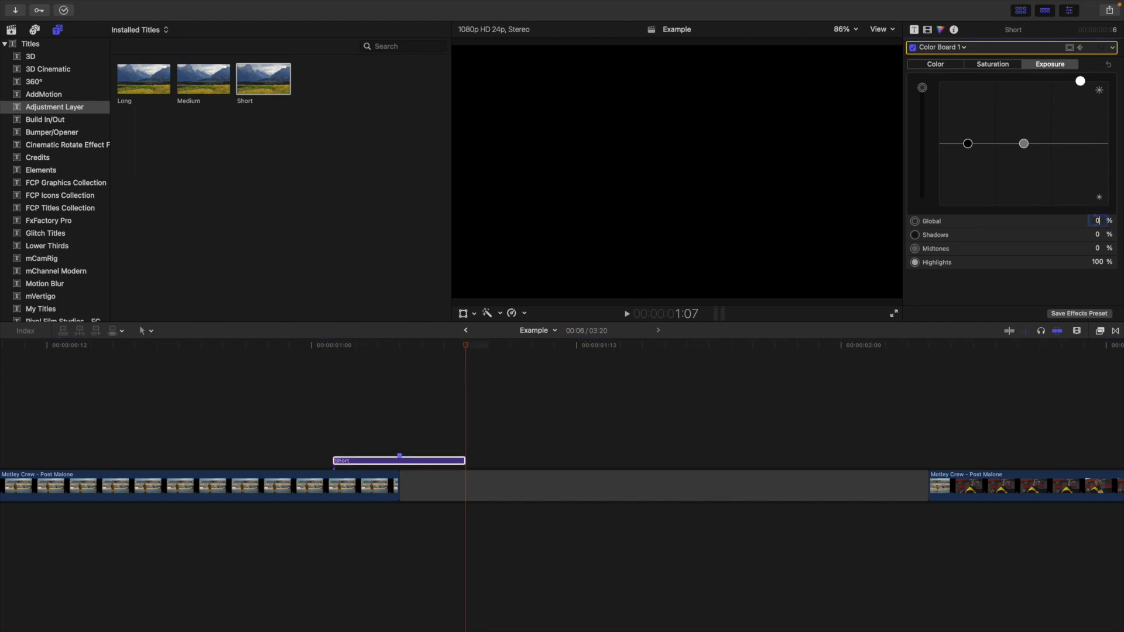
{"action": "left_click", "coordinate": [1097, 262]}
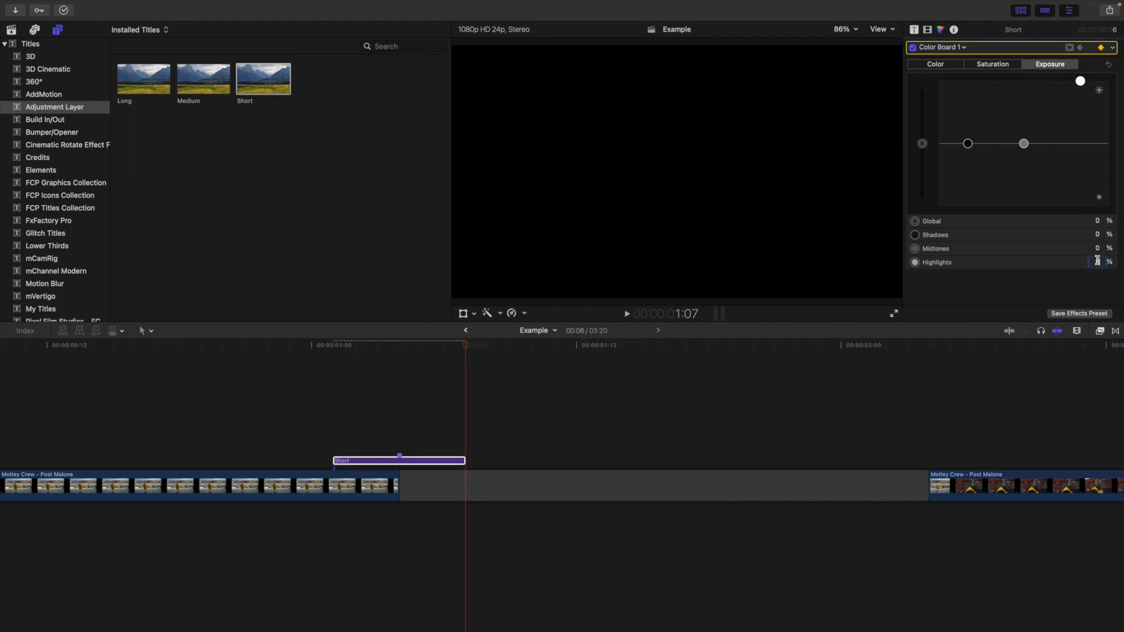
{"action": "type", "text": "0"}
{"action": "key", "text": "Return"}
Step through the adjustment layer frame by frame from start to end to check the keyframed exposure values.
{"action": "left_click", "coordinate": [332, 434]}
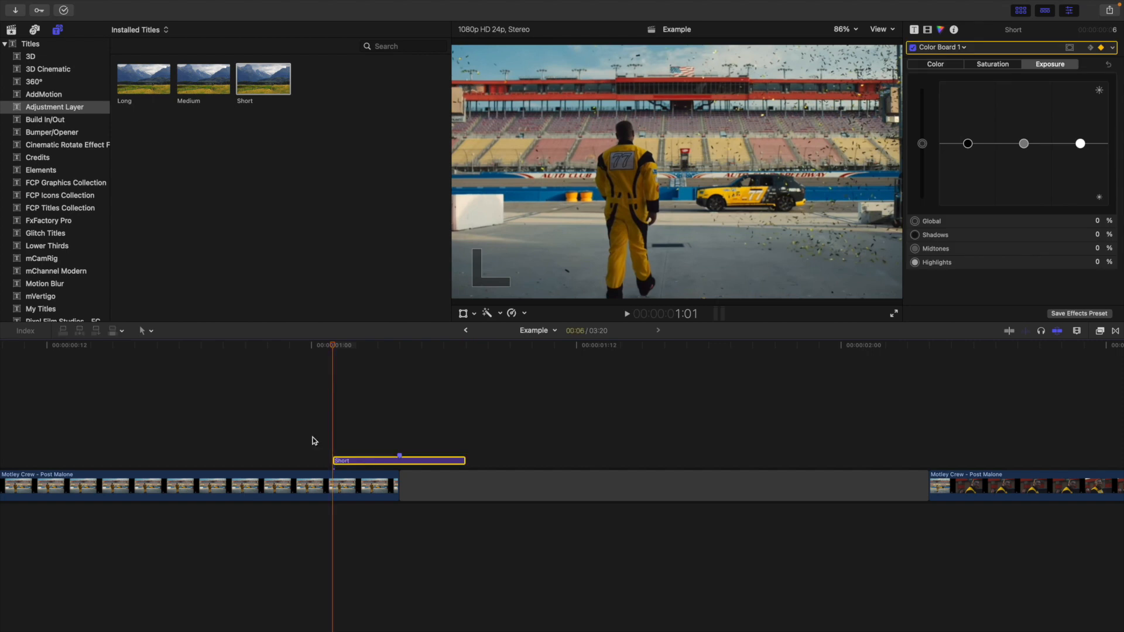
{"action": "key", "text": "Right"}
{"action": "key", "text": "Right"}
{"action": "key", "text": "Right"}
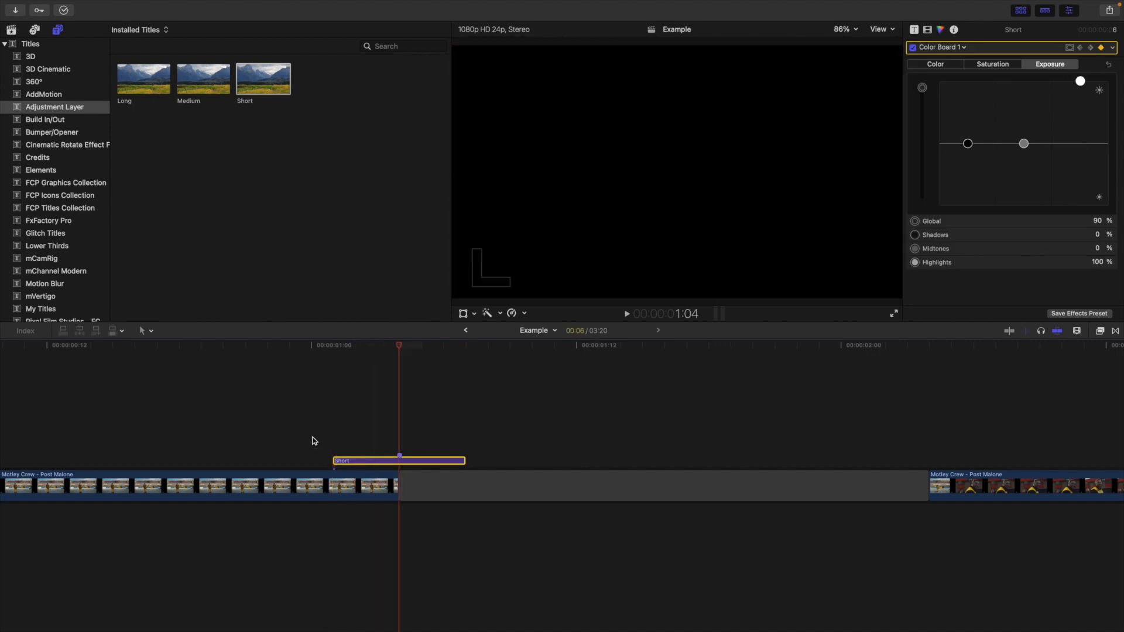
{"action": "key", "text": "Right"}
{"action": "key", "text": "Right"}
{"action": "key", "text": "Right"}
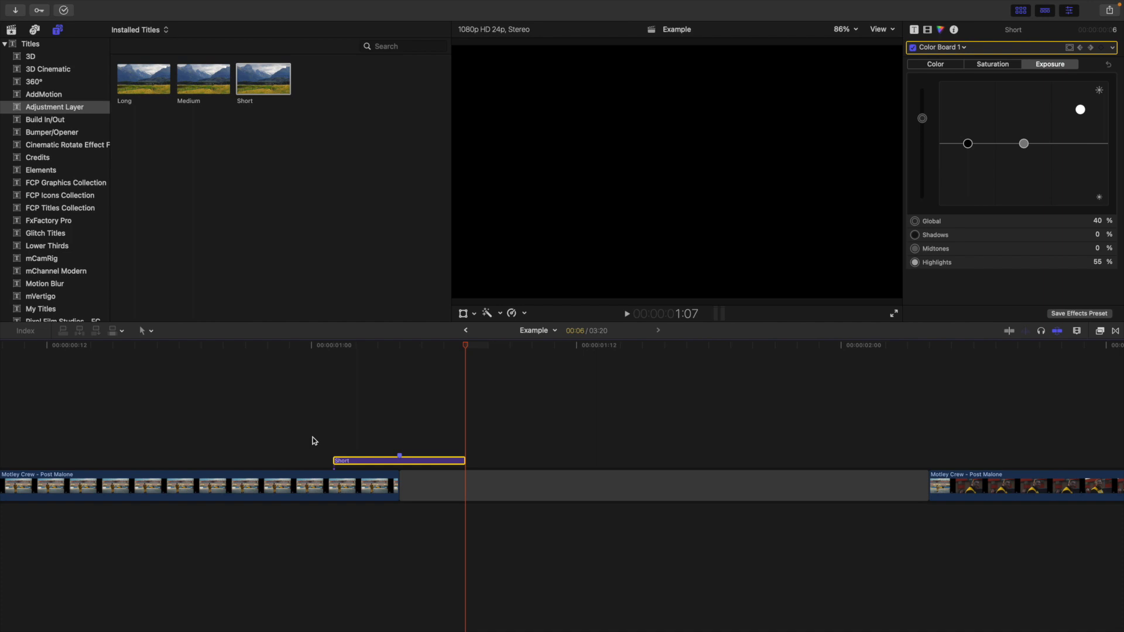
Place Photo 2 above the gap starting at the end of the first clip and trim it to end where the second clip begins.
{"action": "scroll", "coordinate": [312, 441], "scroll_direction": "right", "scroll_amount": 4}
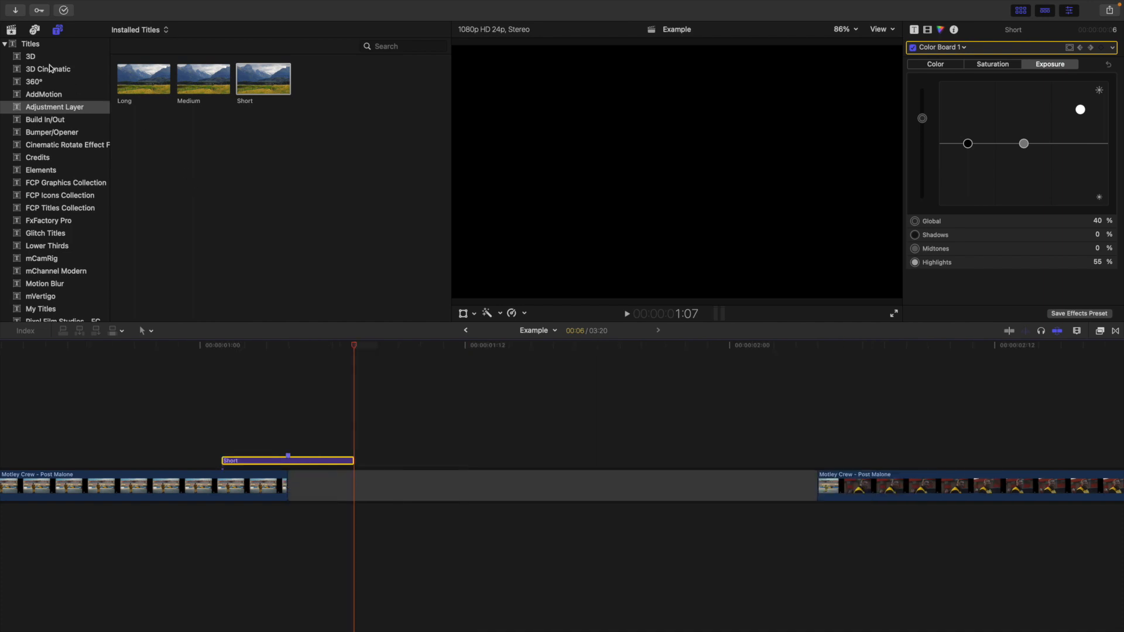
{"action": "left_click", "coordinate": [12, 30]}
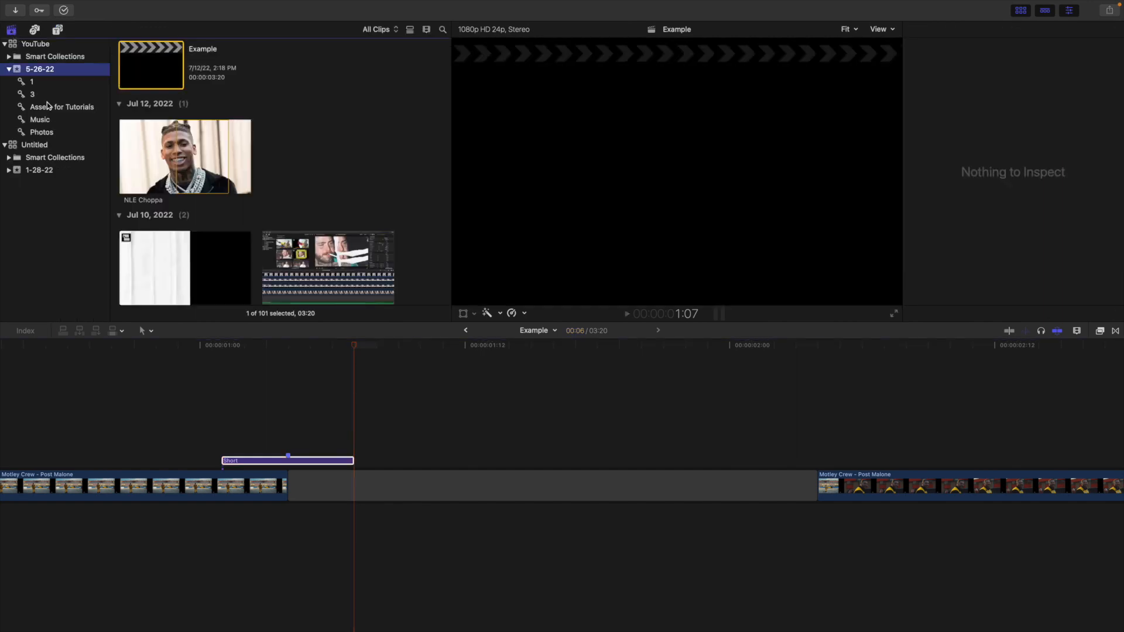
{"action": "left_click", "coordinate": [49, 133]}
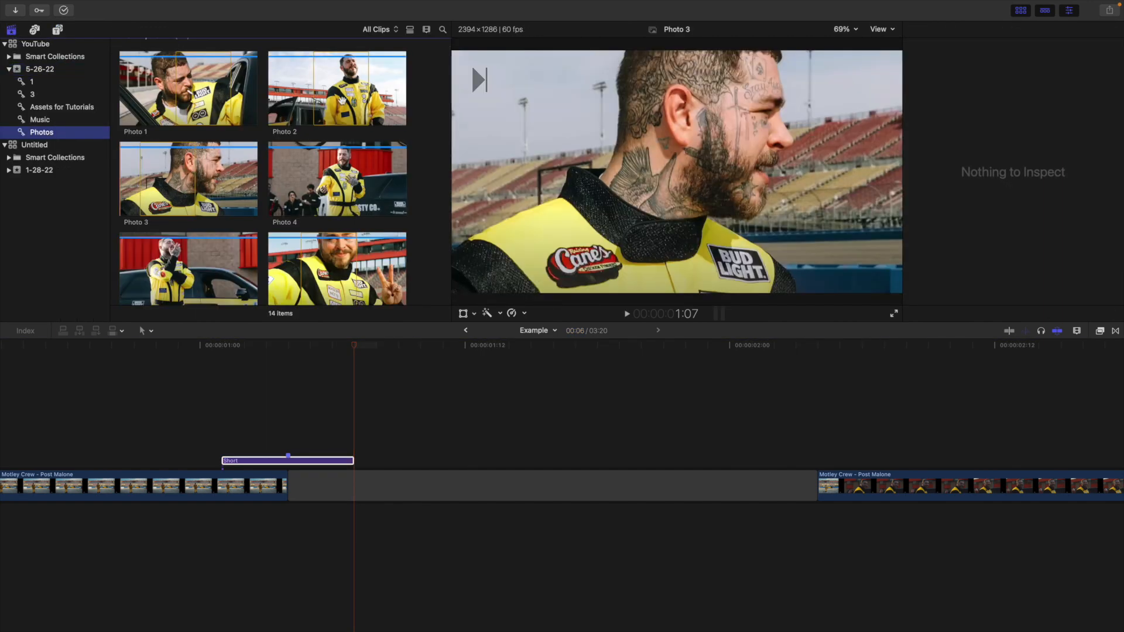
{"action": "left_click", "coordinate": [332, 98]}
{"action": "left_click_drag", "start_coordinate": [332, 98], "coordinate": [299, 467]}
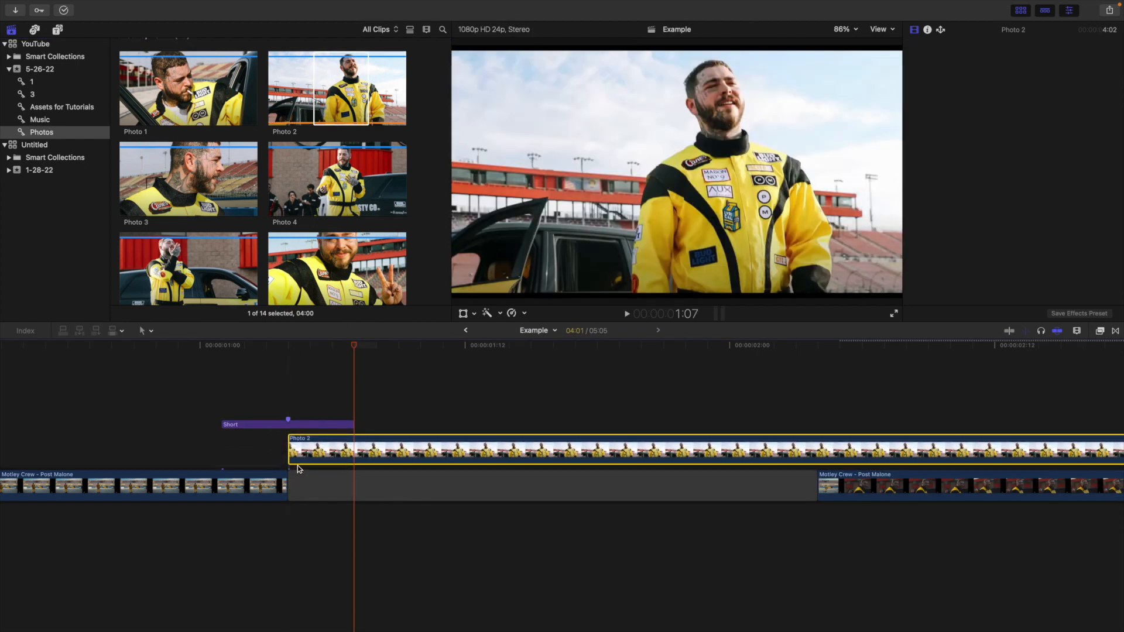
{"action": "left_click", "coordinate": [818, 448]}
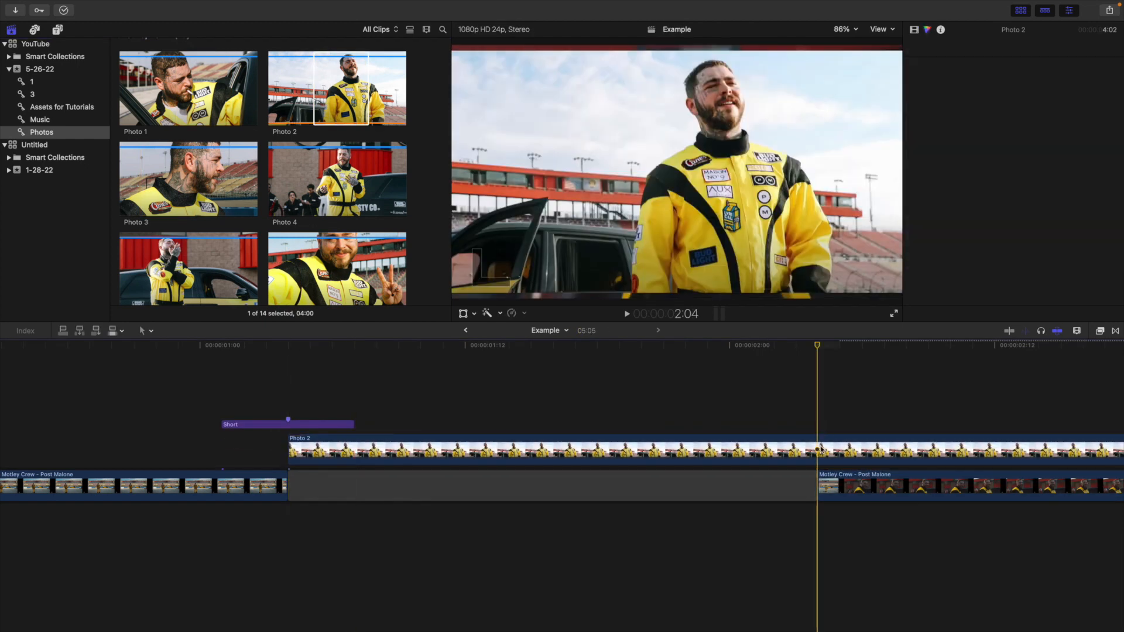
{"action": "key", "text": "alt+bracketright"}
Set the Photo 2 clip's Spatial Conform type to Fill.
{"action": "left_click", "coordinate": [548, 446]}
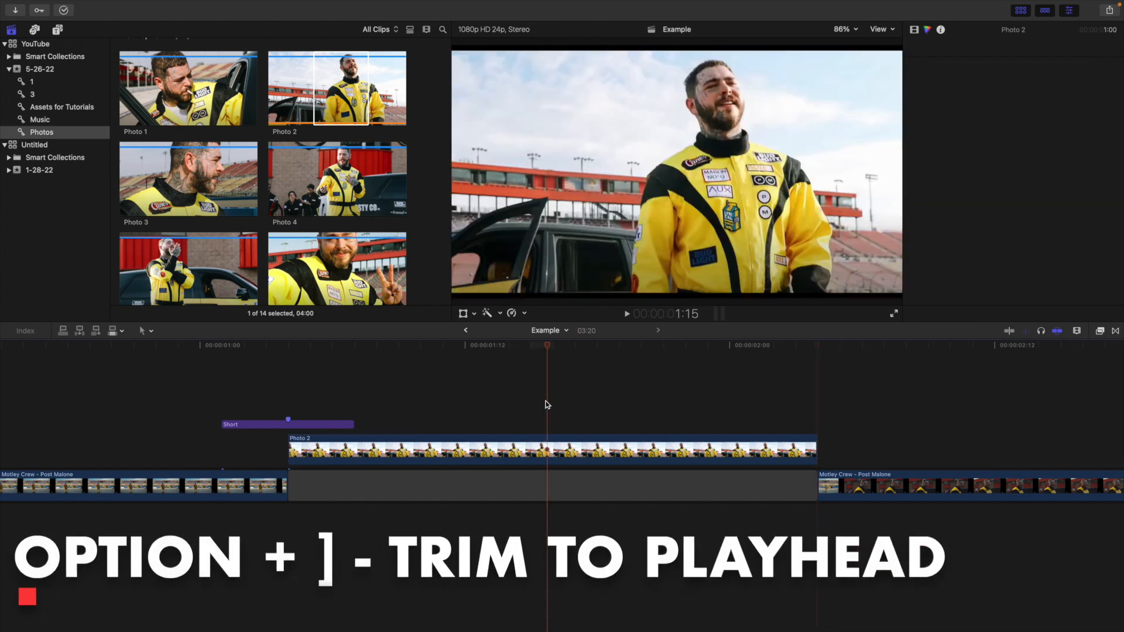
{"action": "left_click", "coordinate": [913, 30]}
{"action": "scroll", "coordinate": [1053, 246], "scroll_direction": "down", "scroll_amount": 3}
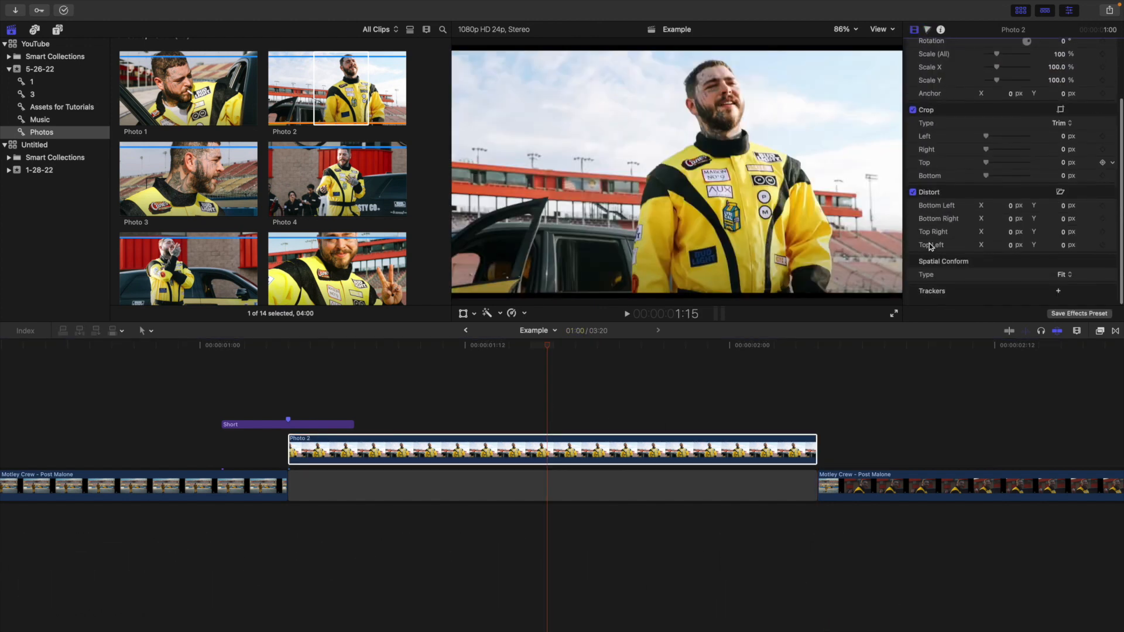
{"action": "left_click", "coordinate": [1064, 275]}
{"action": "left_click", "coordinate": [1064, 289]}
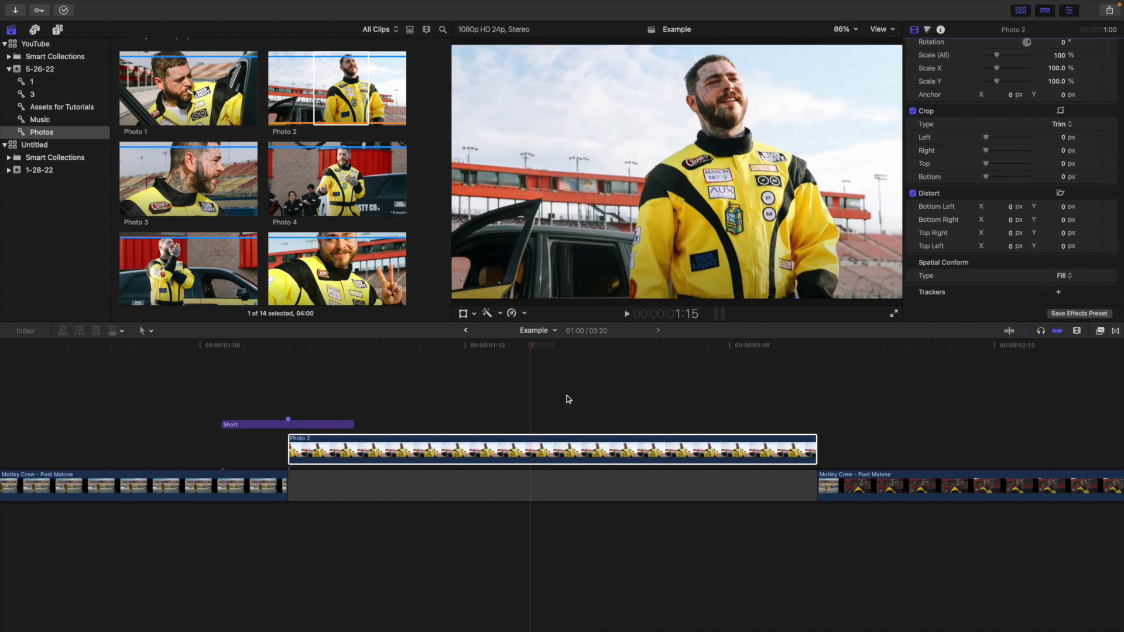
Play back and step frame by frame through the transition from the first clip into Photo 2 to check the exposure flash.
{"action": "left_click", "coordinate": [127, 419]}
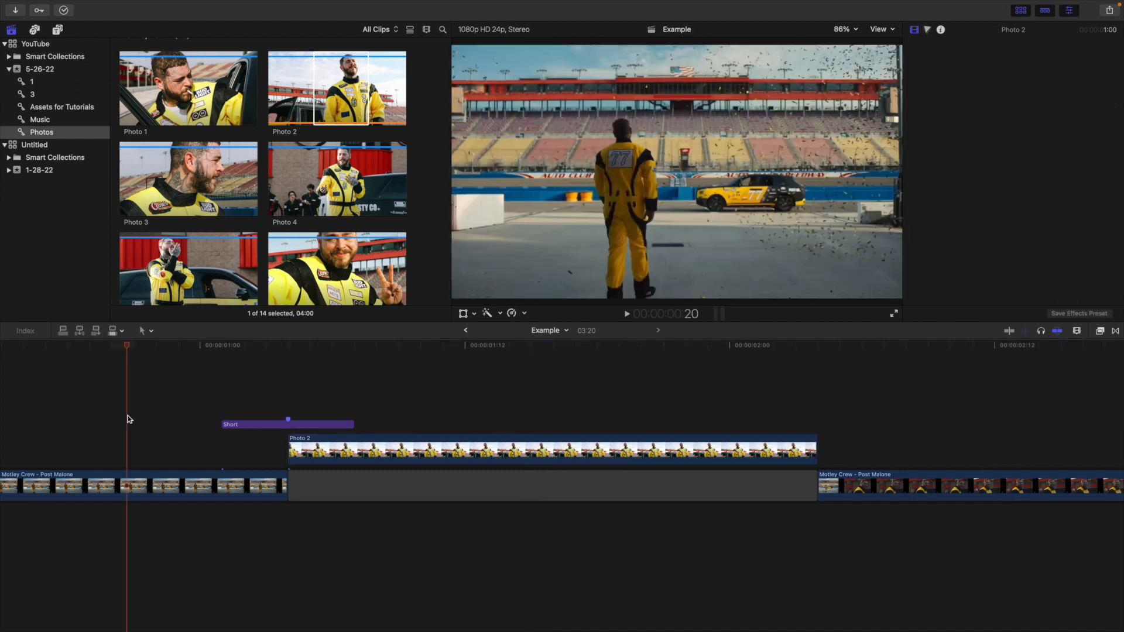
{"action": "key", "text": "space"}
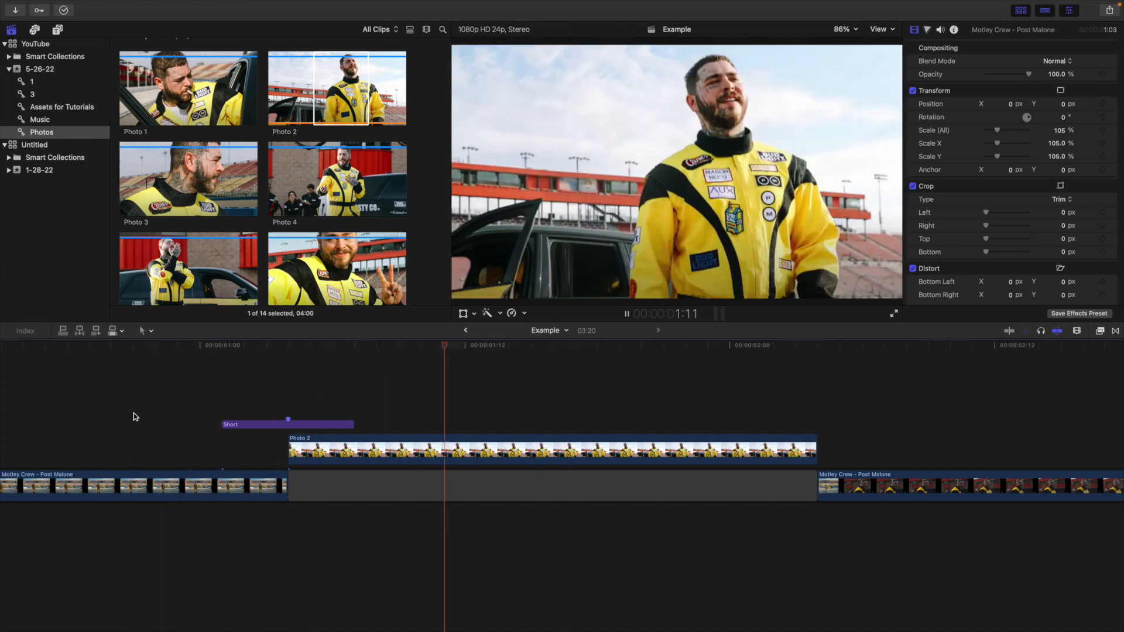
{"action": "key", "text": "space"}
{"action": "left_click", "coordinate": [224, 410]}
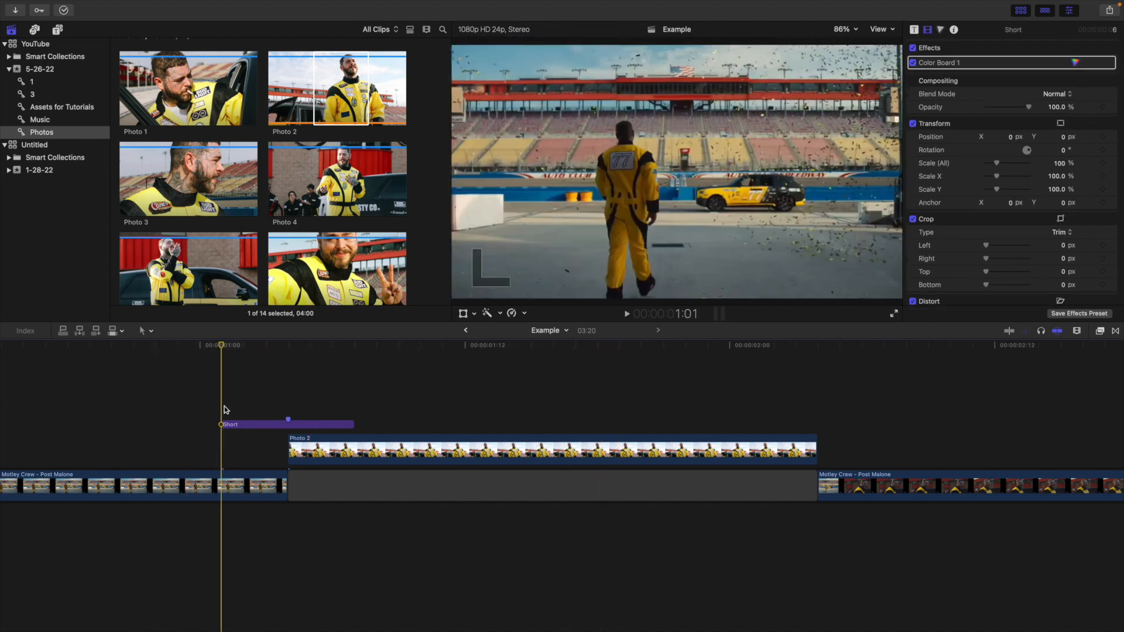
{"action": "key", "text": "Right"}
{"action": "key", "text": "Right"}
{"action": "key", "text": "Right"}
{"action": "key", "text": "Right"}
{"action": "key", "text": "Right"}
{"action": "key", "text": "Right"}
{"action": "key", "text": "Right"}
{"action": "key", "text": "Right"}
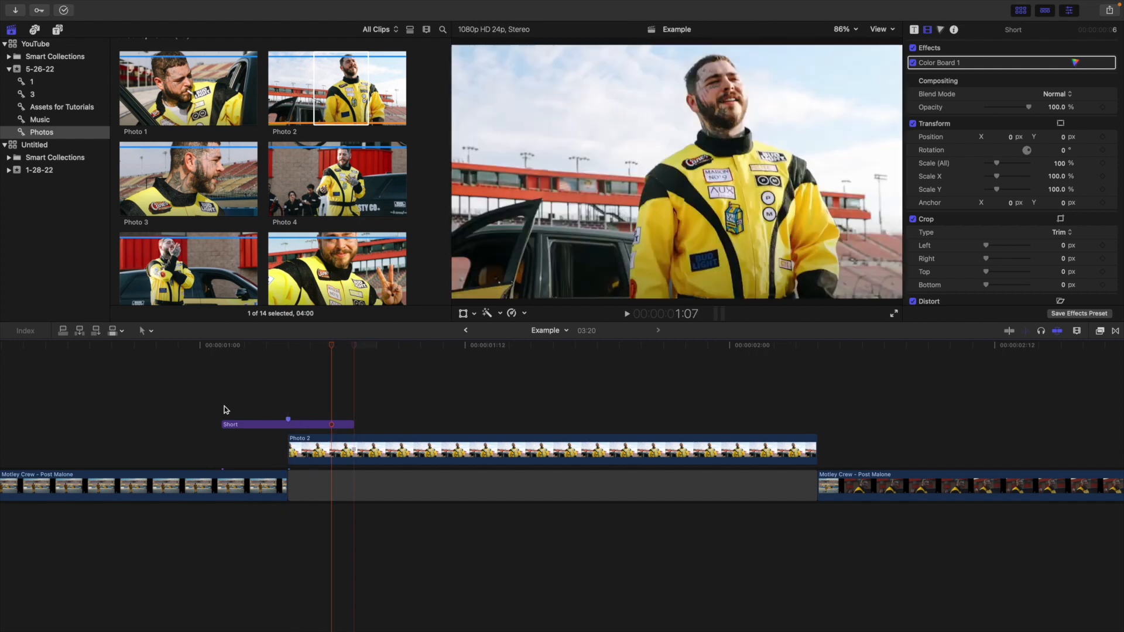
{"action": "left_click", "coordinate": [86, 415]}
{"action": "key", "text": "space"}
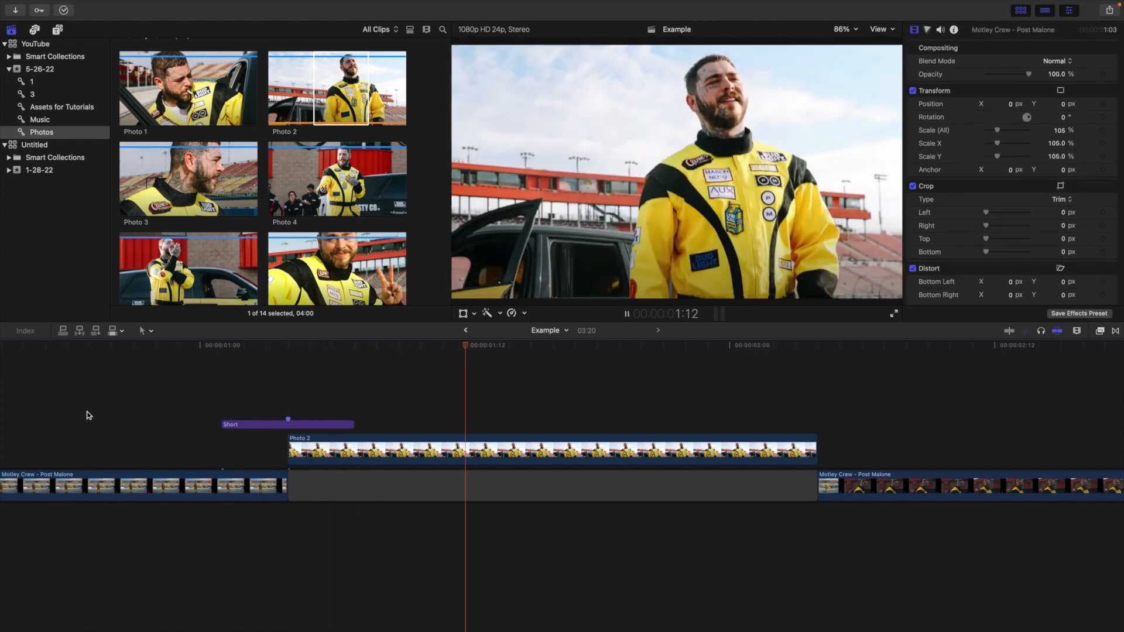
{"action": "left_click", "coordinate": [87, 414]}
{"action": "key", "text": "space"}
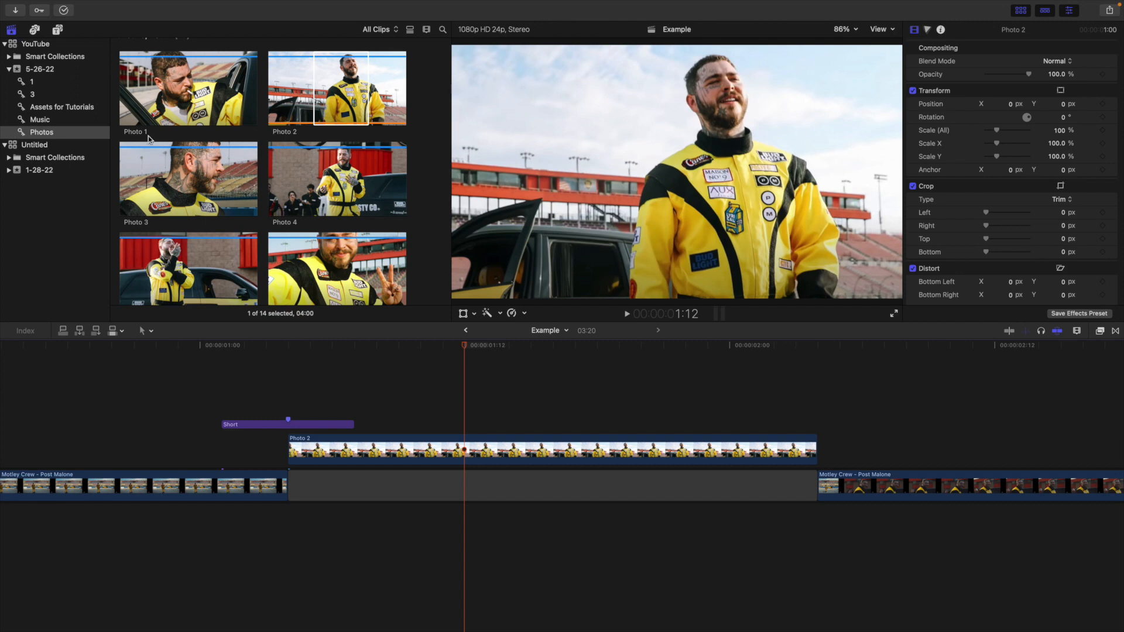
Add the Black Scratch9 paper texture from the 5-26-22 event above Photo 2 and trim it to the photo's length.
{"action": "left_click", "coordinate": [52, 70]}
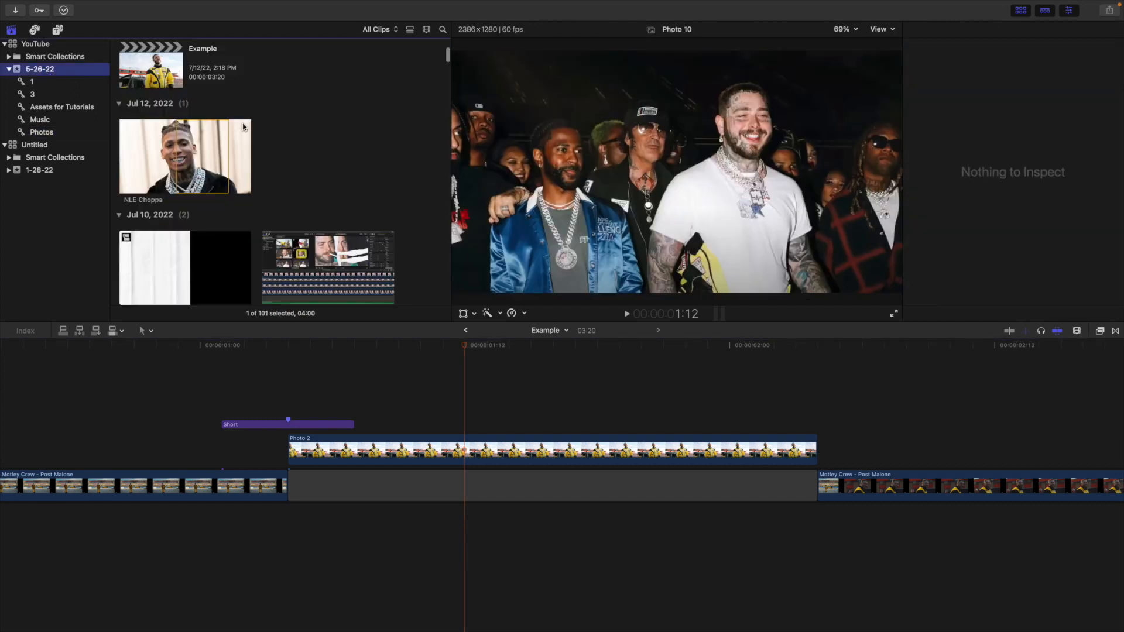
{"action": "scroll", "coordinate": [244, 127], "scroll_direction": "down", "scroll_amount": 5}
{"action": "scroll", "coordinate": [244, 127], "scroll_direction": "down", "scroll_amount": 15}
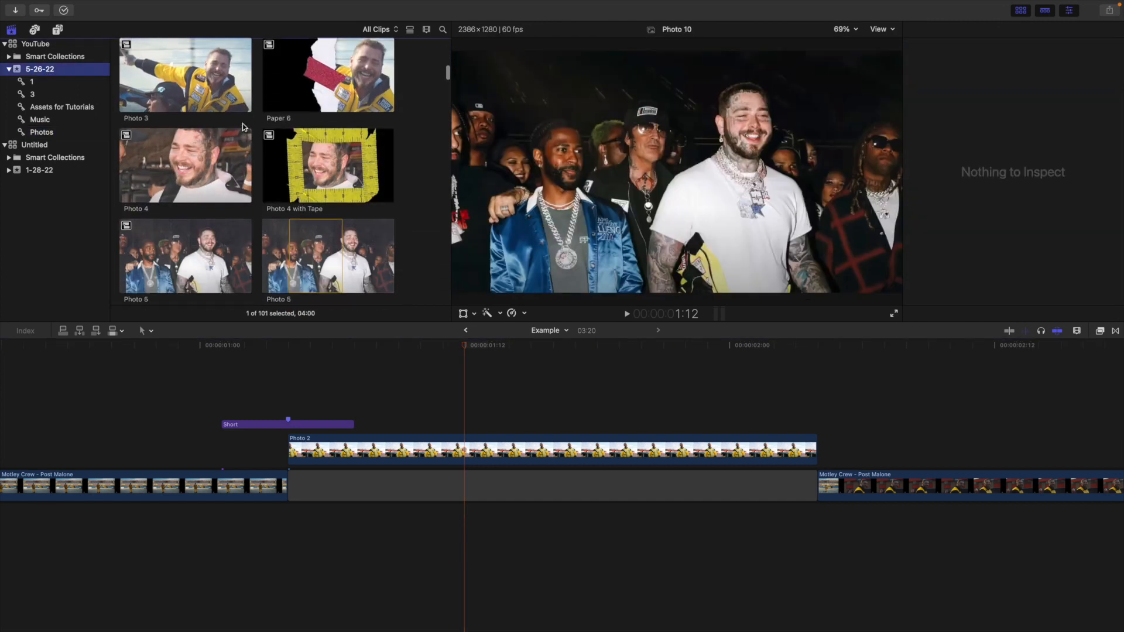
{"action": "scroll", "coordinate": [244, 127], "scroll_direction": "down", "scroll_amount": 20}
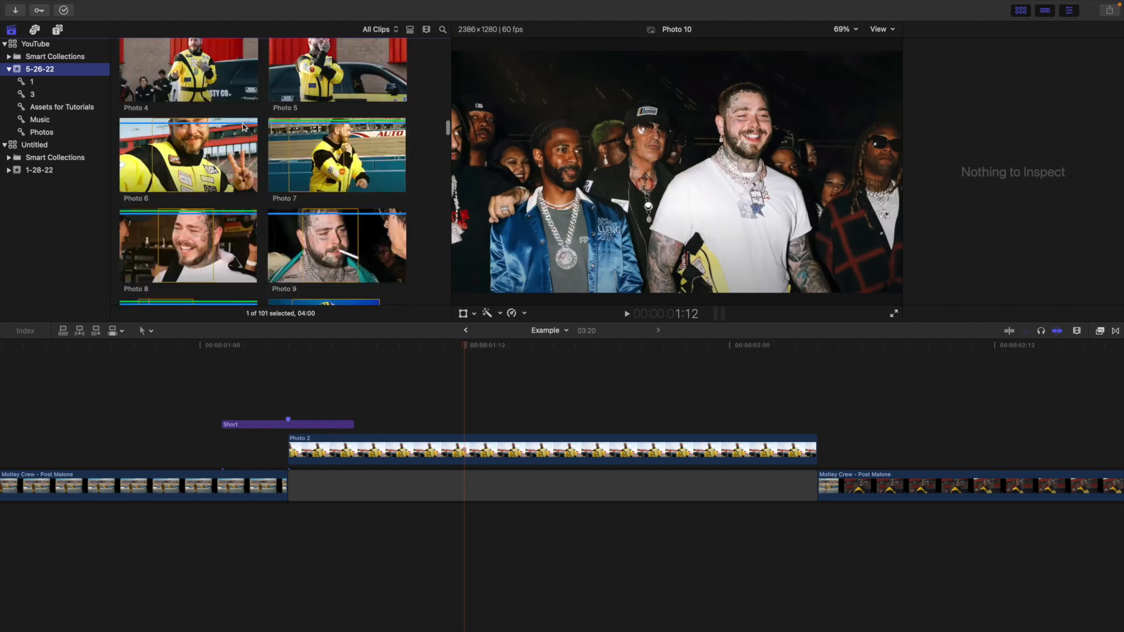
{"action": "scroll", "coordinate": [244, 127], "scroll_direction": "down", "scroll_amount": 15}
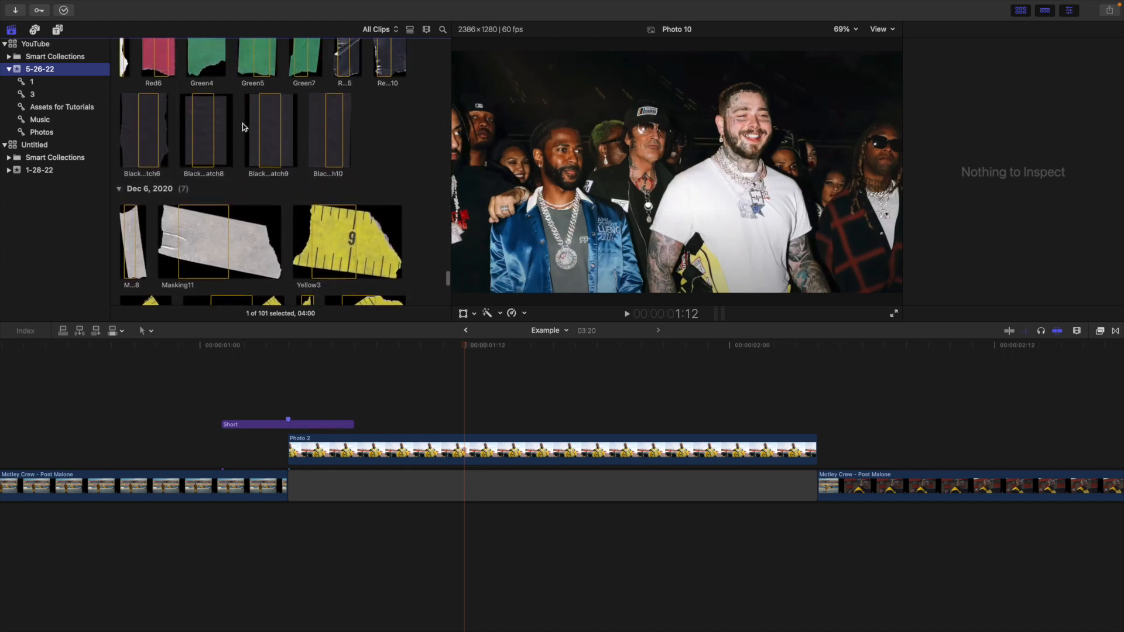
{"action": "left_click", "coordinate": [274, 135]}
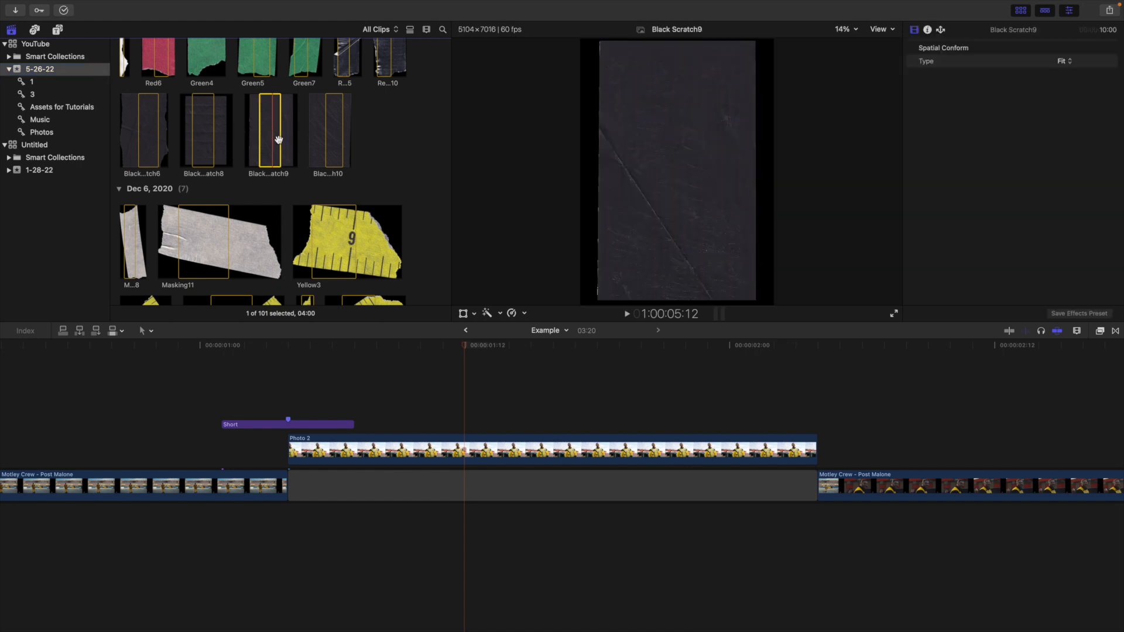
{"action": "left_click_drag", "start_coordinate": [271, 138], "coordinate": [302, 436]}
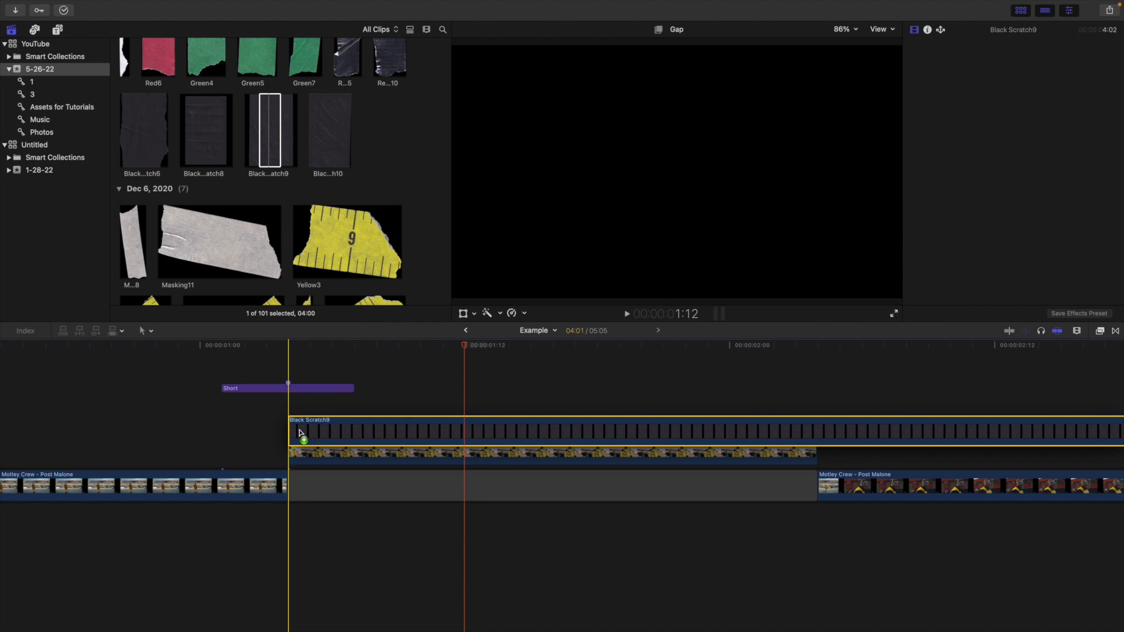
{"action": "left_click", "coordinate": [818, 391]}
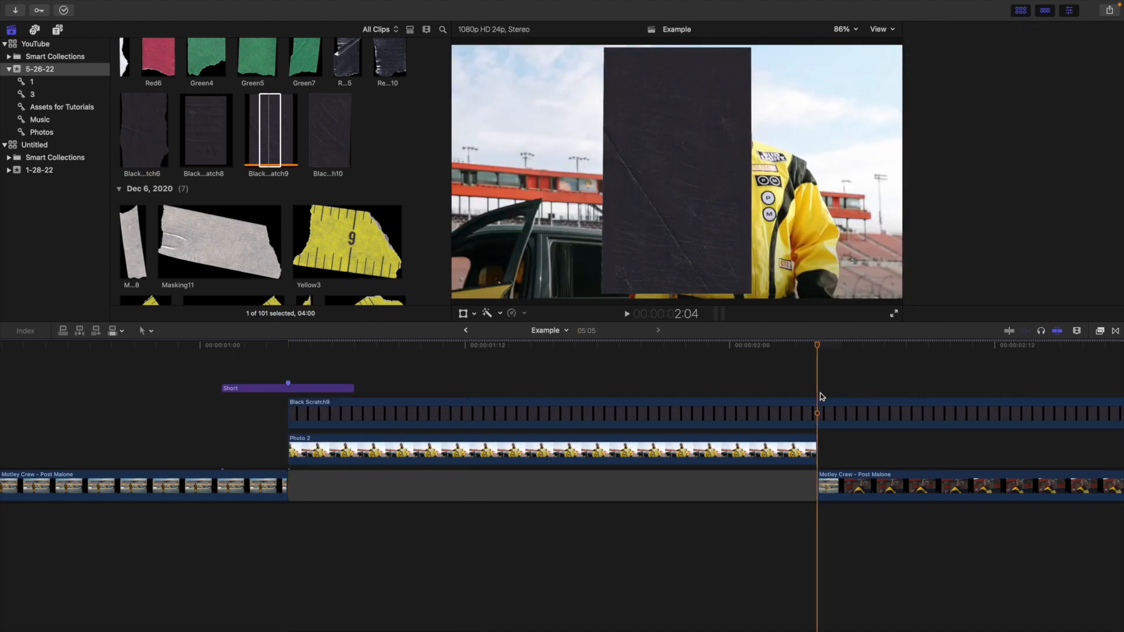
{"action": "left_click", "coordinate": [819, 412]}
{"action": "key", "text": "alt+bracketright"}
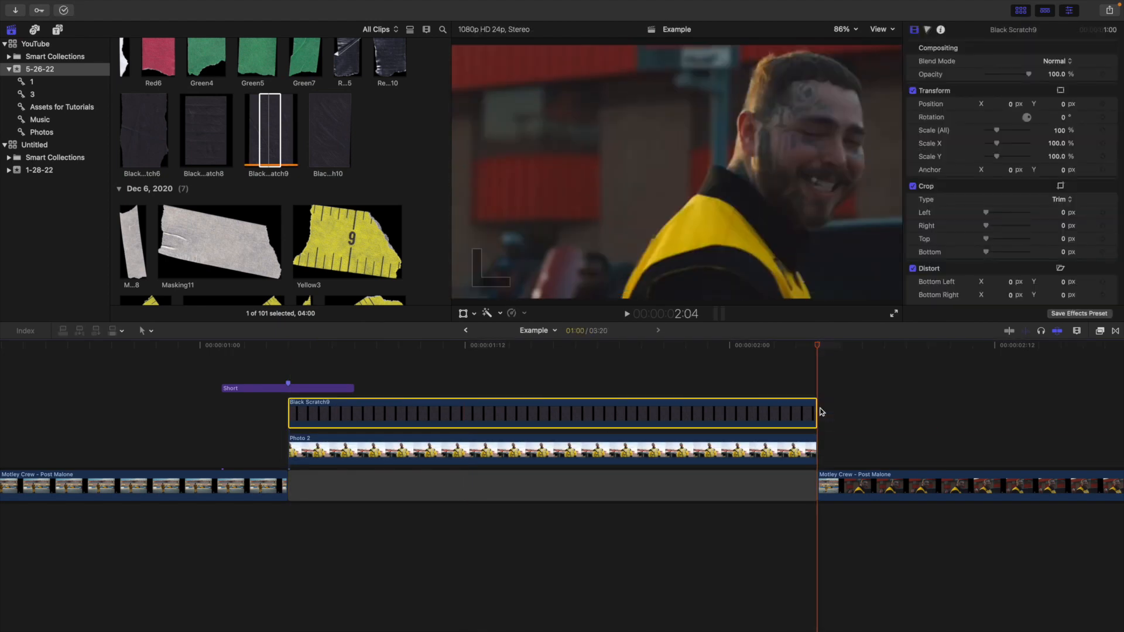
Set the Black Scratch9 texture's rotation to 90°.
{"action": "left_click", "coordinate": [565, 387]}
{"action": "left_click", "coordinate": [588, 416]}
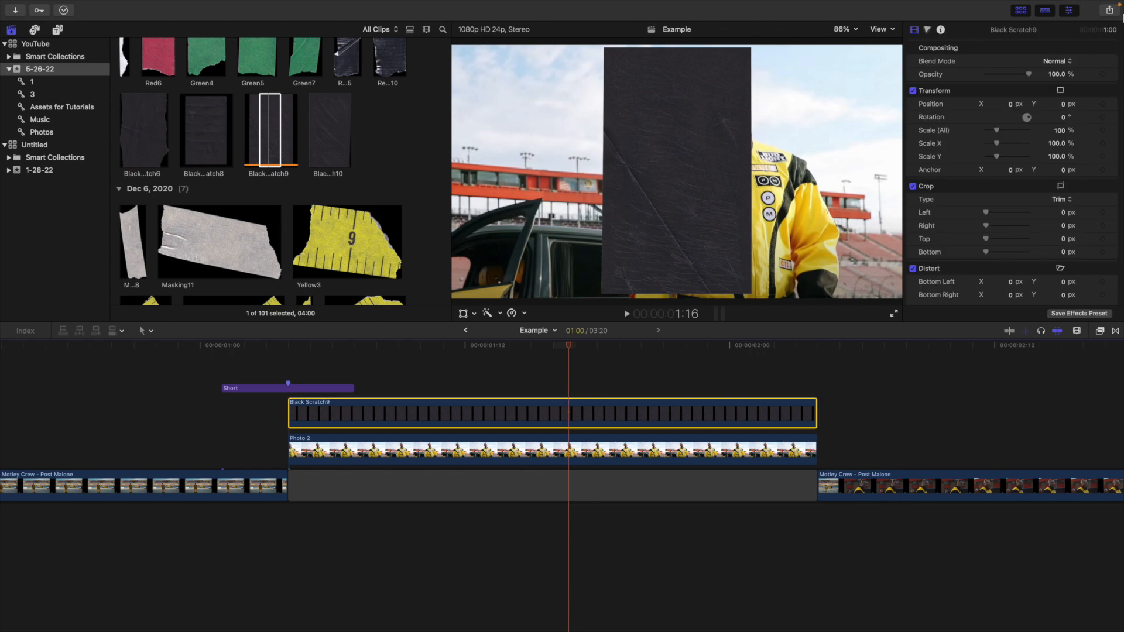
{"action": "left_click", "coordinate": [1062, 117]}
{"action": "type", "text": "90"}
{"action": "key", "text": "Return"}
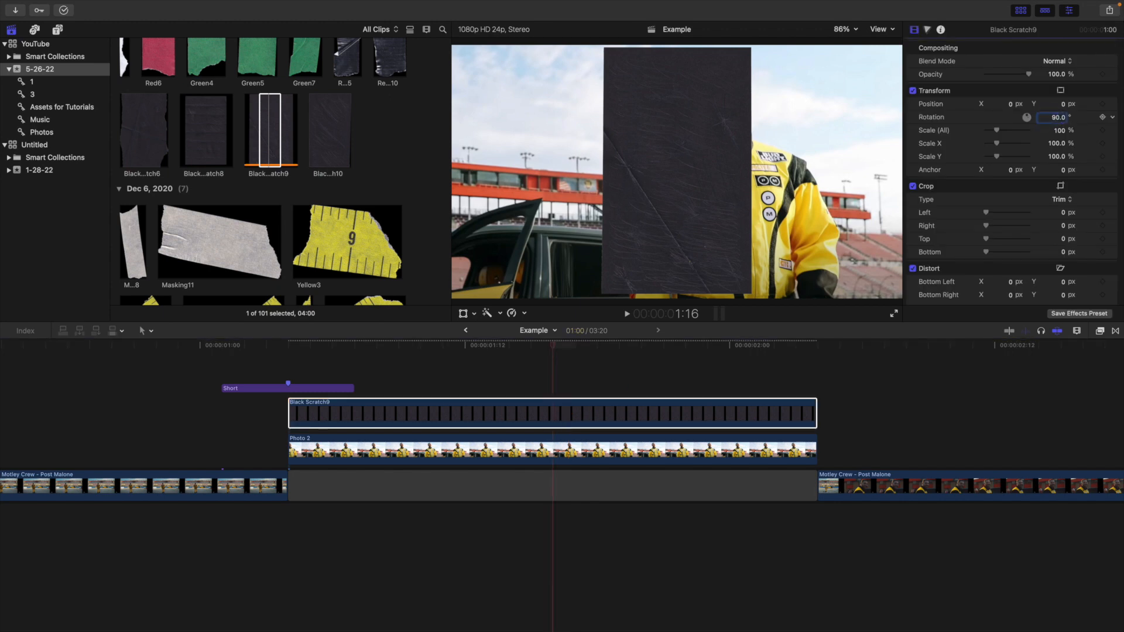
Scale the Black Scratch9 texture to 204% and set its blend mode to Screen.
{"action": "left_click_drag", "start_coordinate": [1059, 130], "coordinate": [1059, 131]}
{"action": "left_click", "coordinate": [636, 416]}
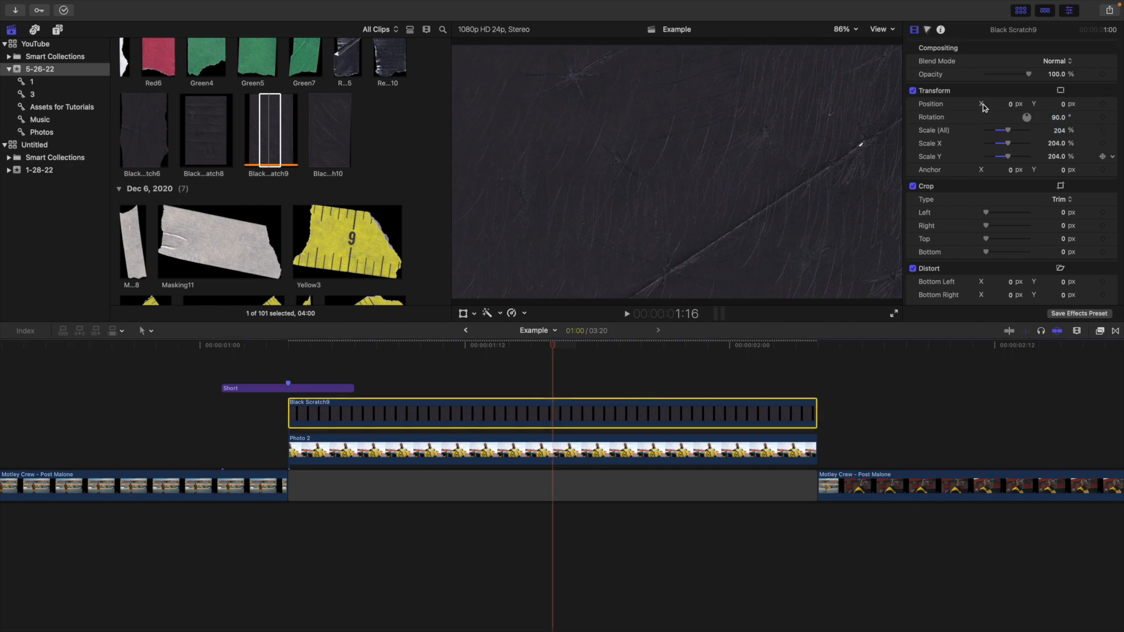
{"action": "left_click", "coordinate": [1064, 62]}
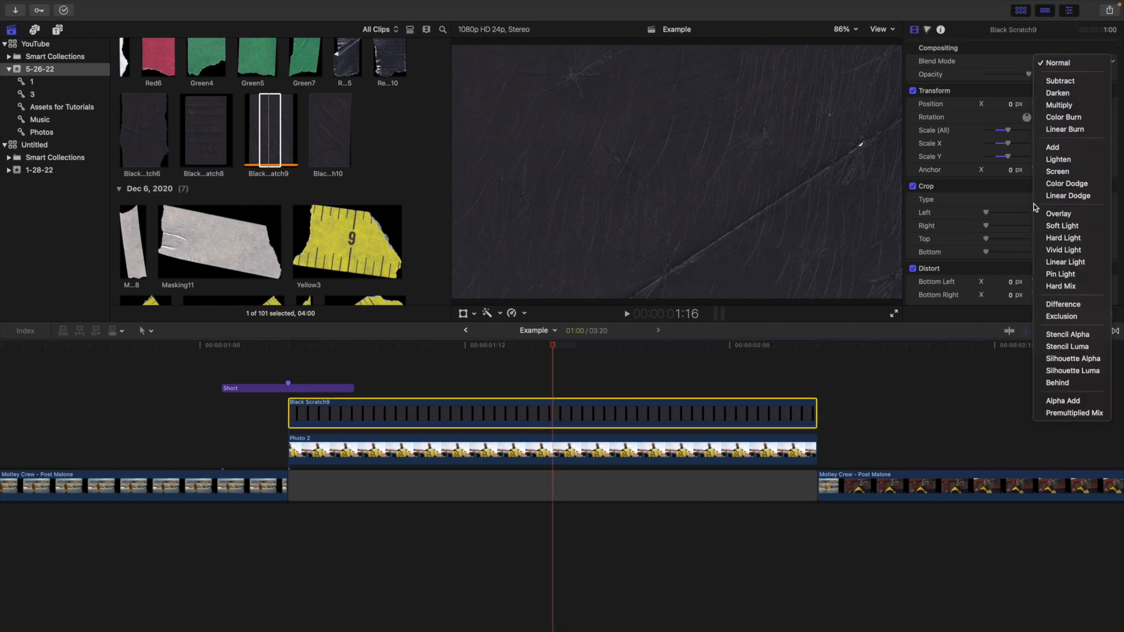
{"action": "left_click", "coordinate": [1057, 172]}
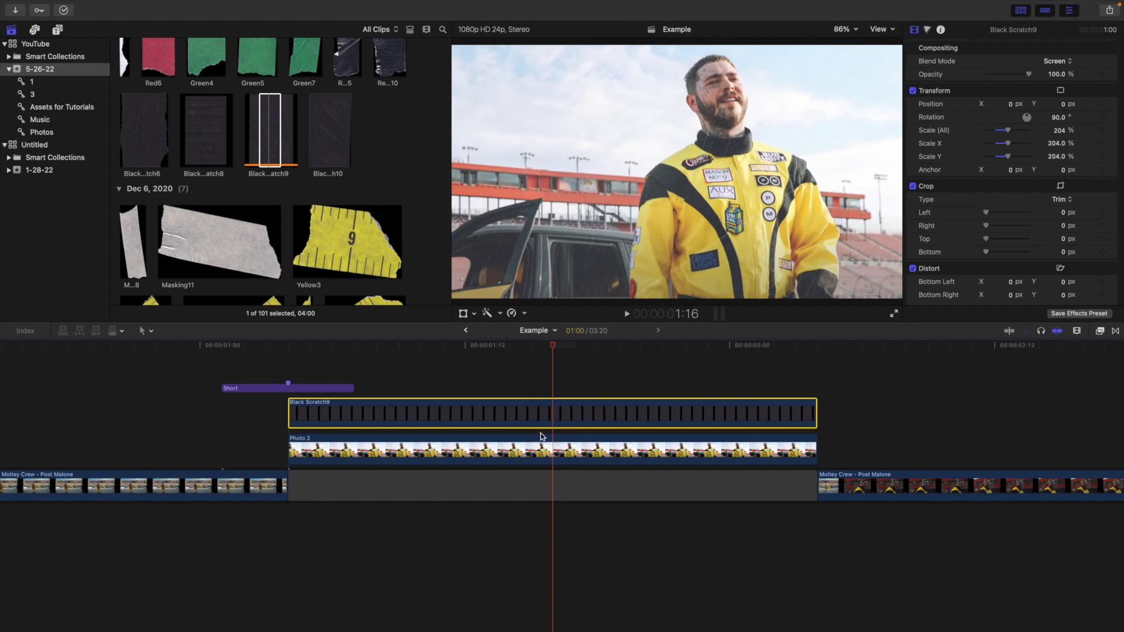
Combine Black Scratch9 and Photo 2 into a compound clip named "Photo with Paper Overlay" and duplicate it directly above the original.
{"action": "left_click", "coordinate": [546, 448], "text": "super"}
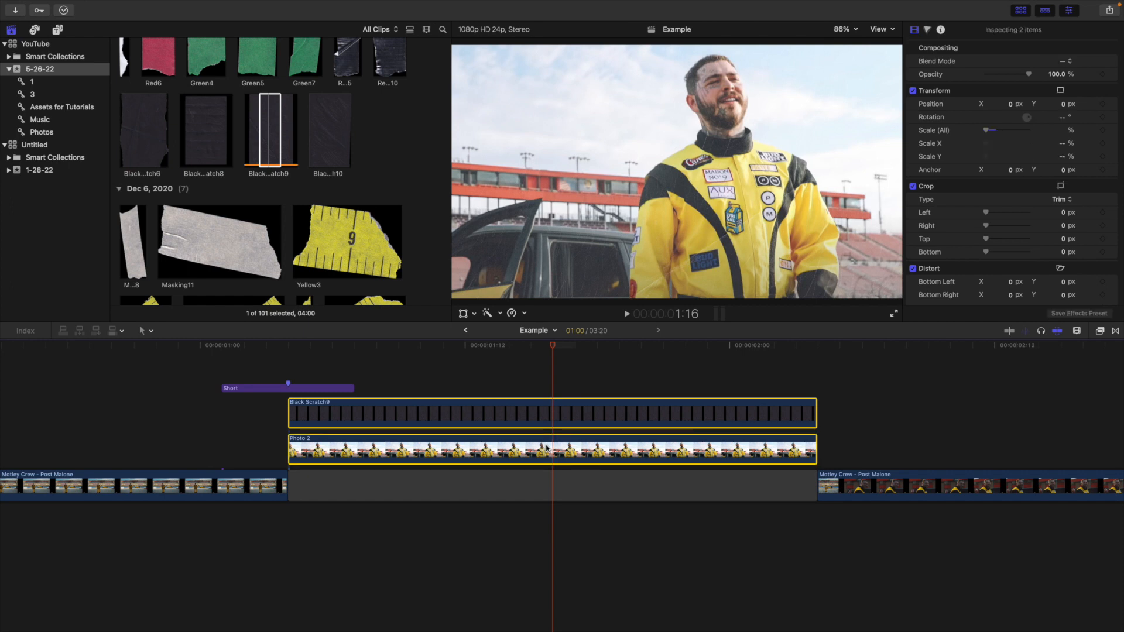
{"action": "key", "text": "alt+g"}
{"action": "type", "text": "P"}
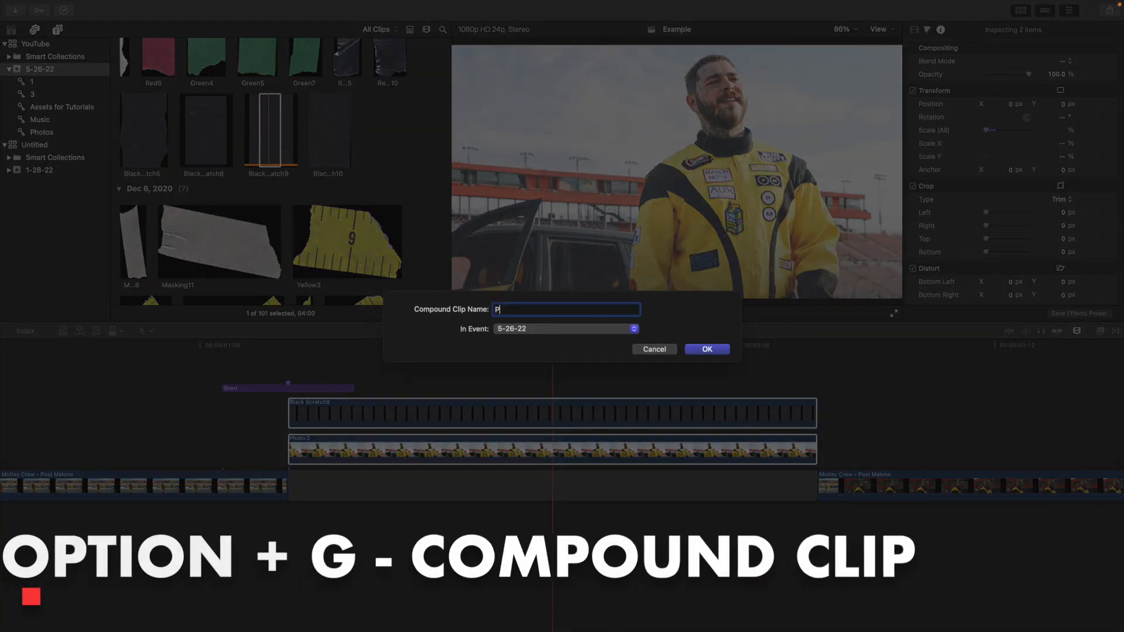
{"action": "type", "text": "hot"}
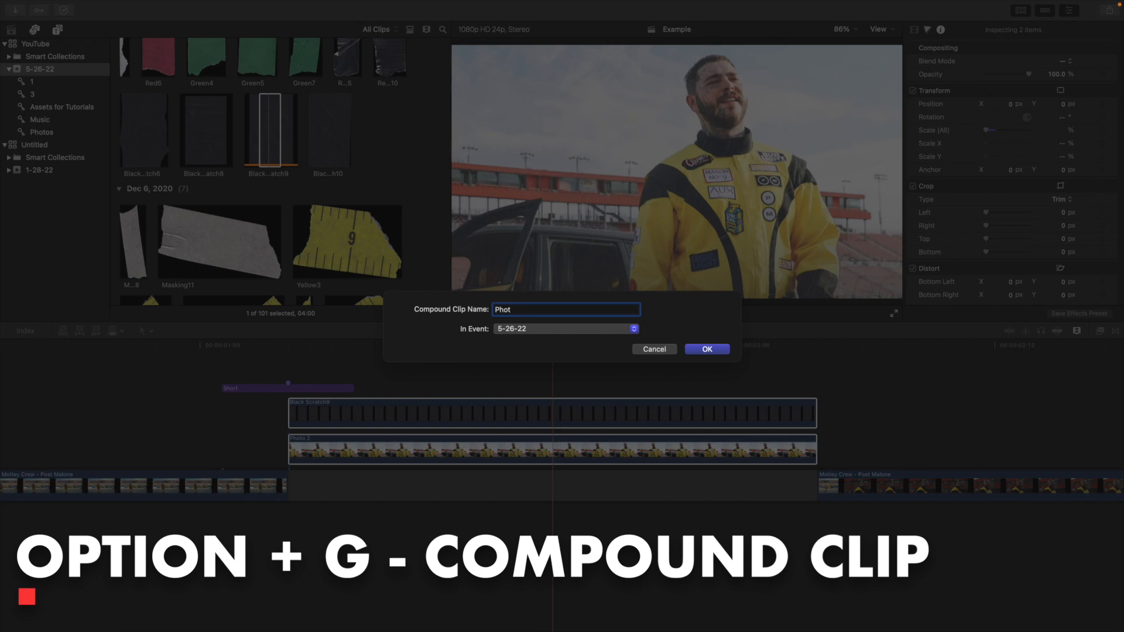
{"action": "type", "text": "o with Paper Overlay"}
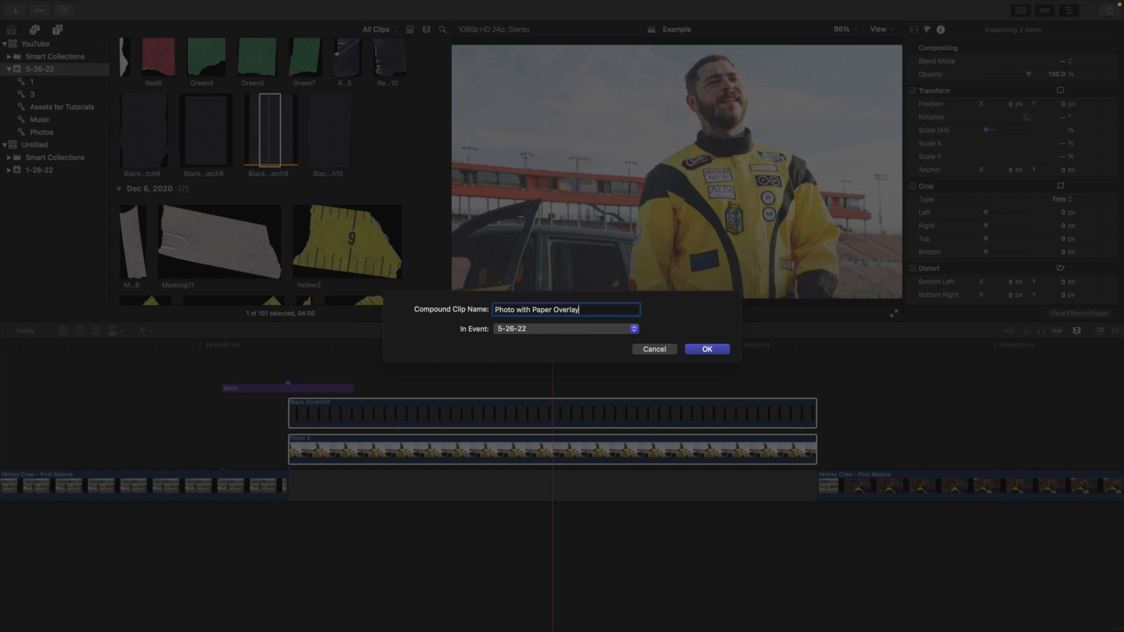
{"action": "key", "text": "Return"}
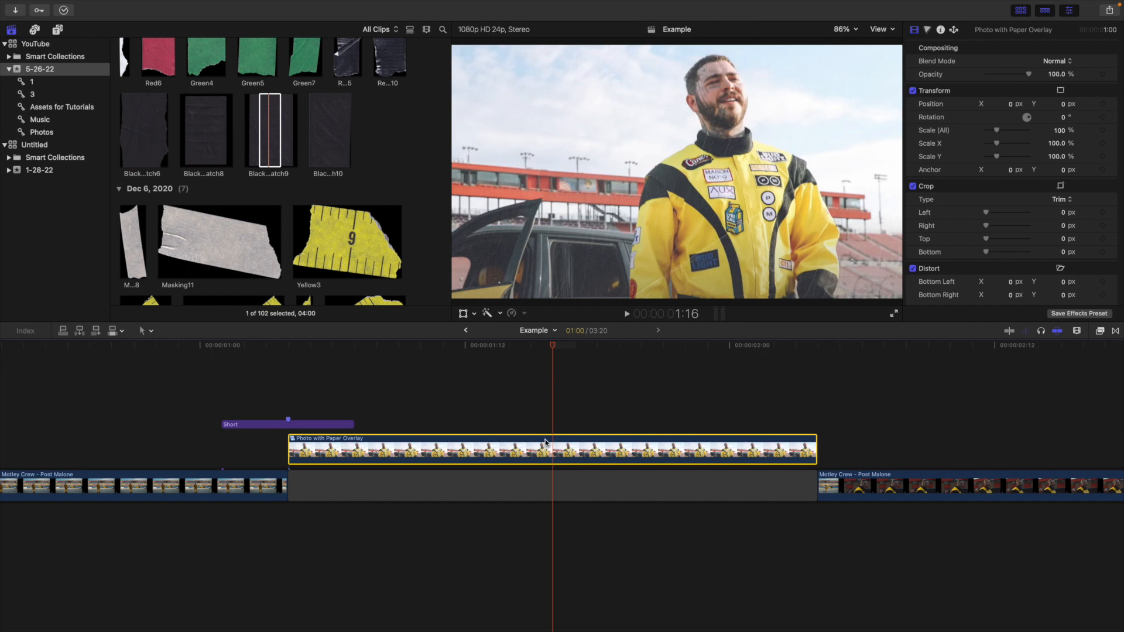
{"action": "left_click_drag", "start_coordinate": [545, 443], "coordinate": [548, 434]}
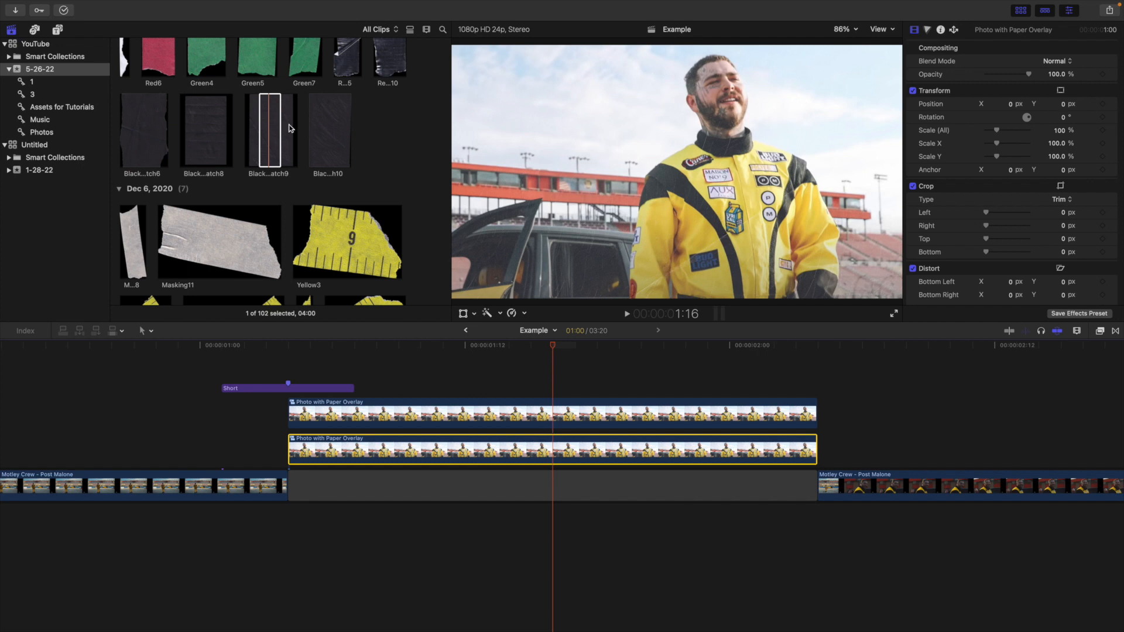
Add Paper Rip 4 from the 5-26-22 event above the two photo compound clips and trim it to their length.
{"action": "scroll", "coordinate": [280, 127], "scroll_direction": "up", "scroll_amount": 8}
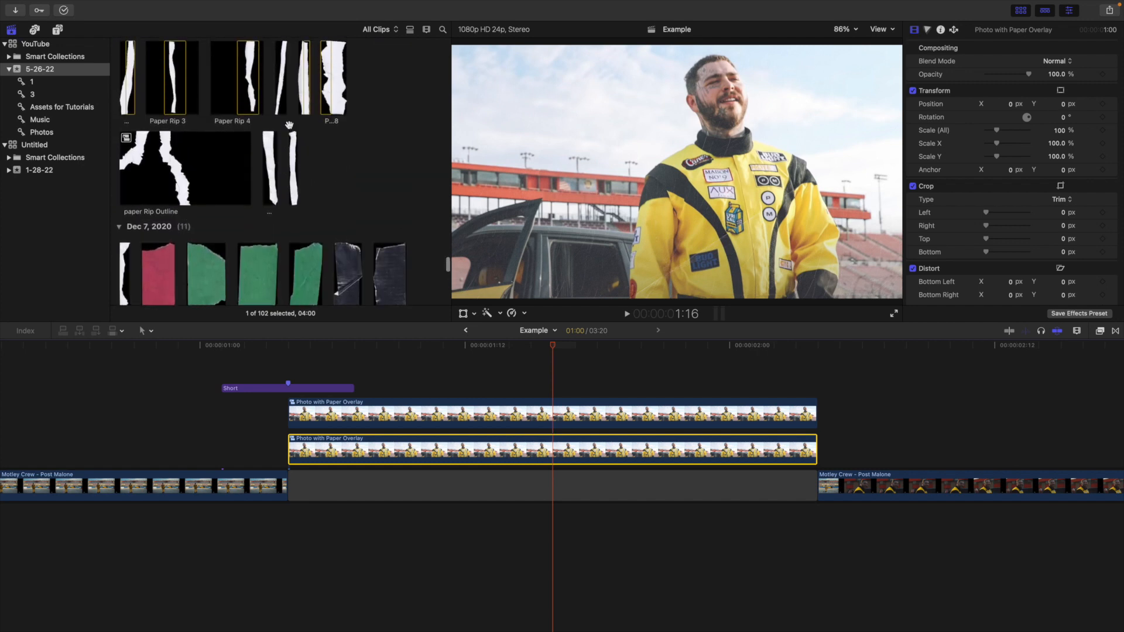
{"action": "left_click", "coordinate": [252, 124]}
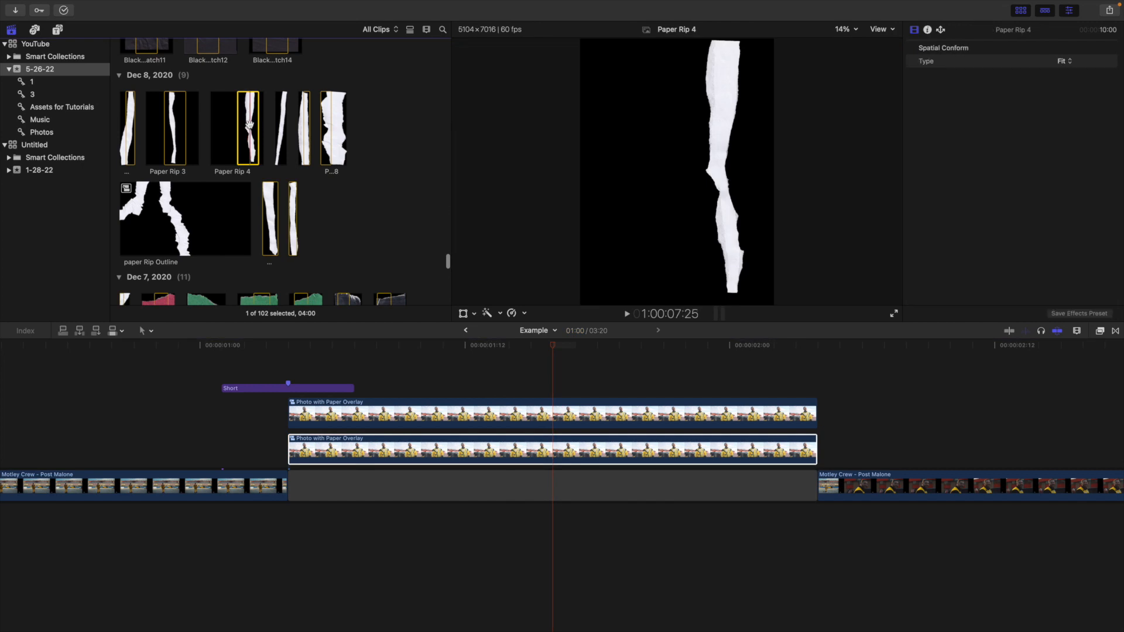
{"action": "left_click_drag", "start_coordinate": [271, 233], "coordinate": [294, 378]}
{"action": "left_click", "coordinate": [817, 379]}
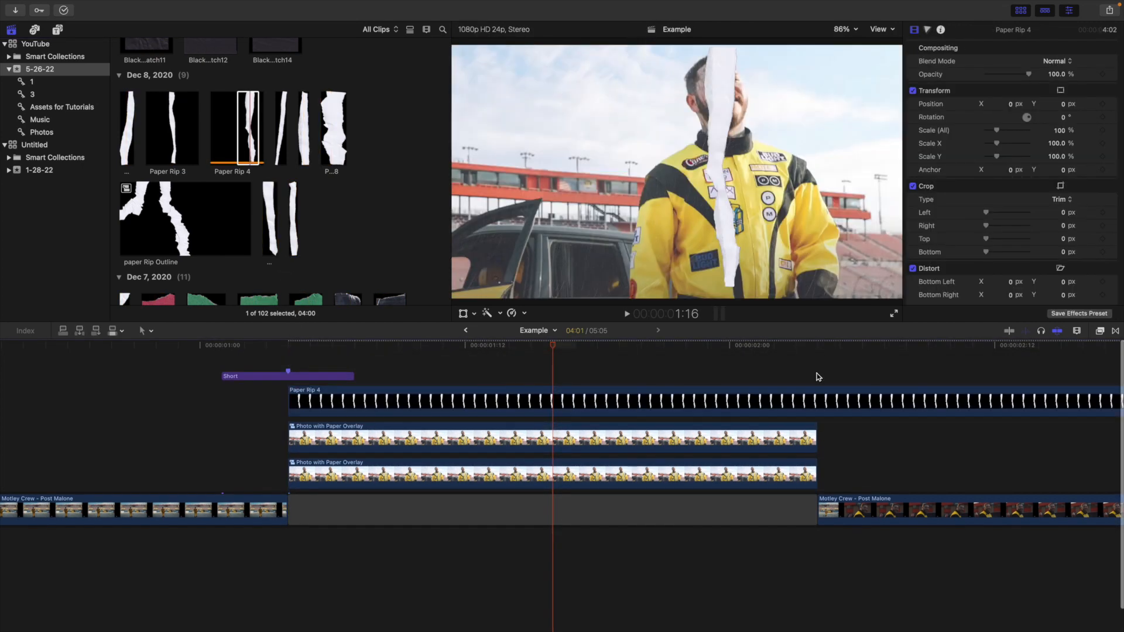
{"action": "left_click", "coordinate": [817, 403]}
{"action": "key", "text": "alt+]"}
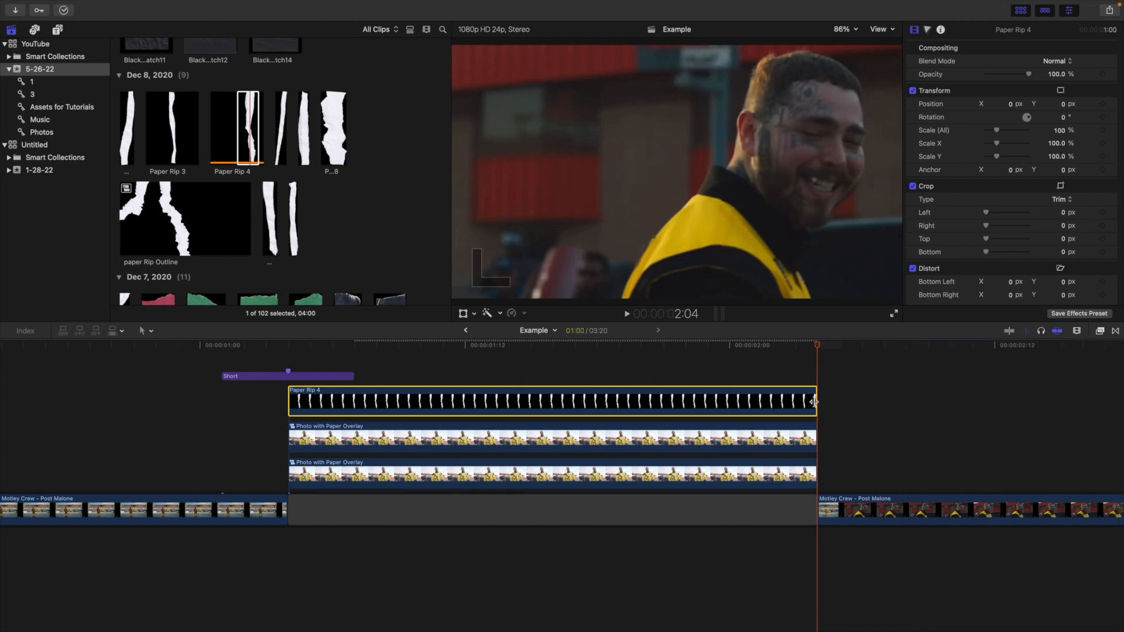
Scale Paper Rip 4 to 156% and set its X position to -567.1 px.
{"action": "left_click", "coordinate": [539, 378]}
{"action": "left_click", "coordinate": [539, 400]}
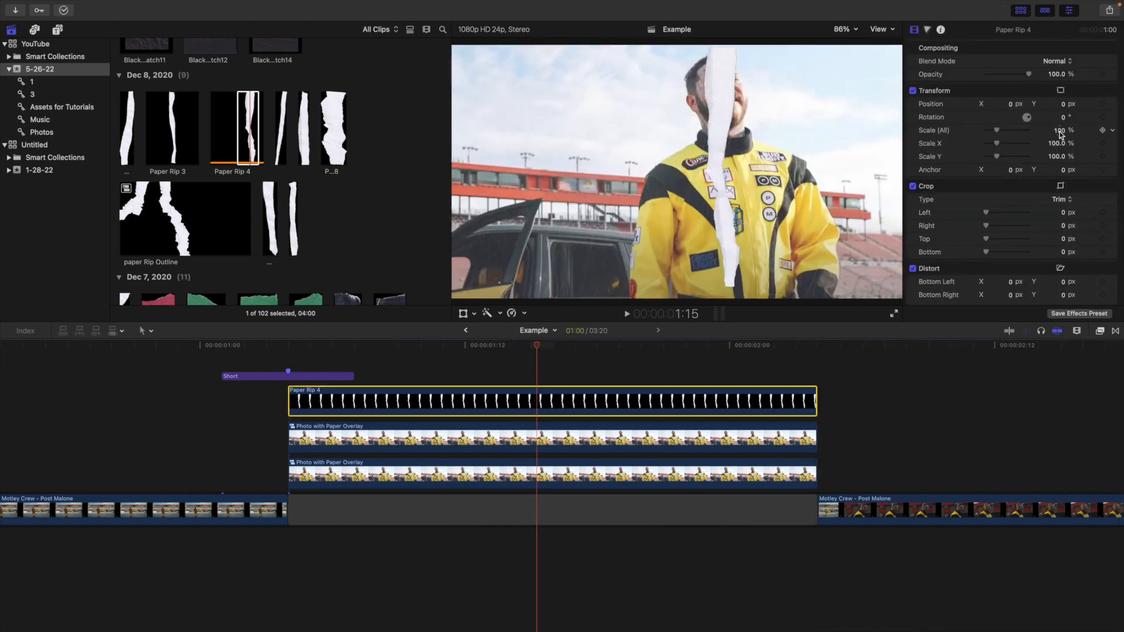
{"action": "left_click_drag", "start_coordinate": [1057, 130], "coordinate": [1079, 128]}
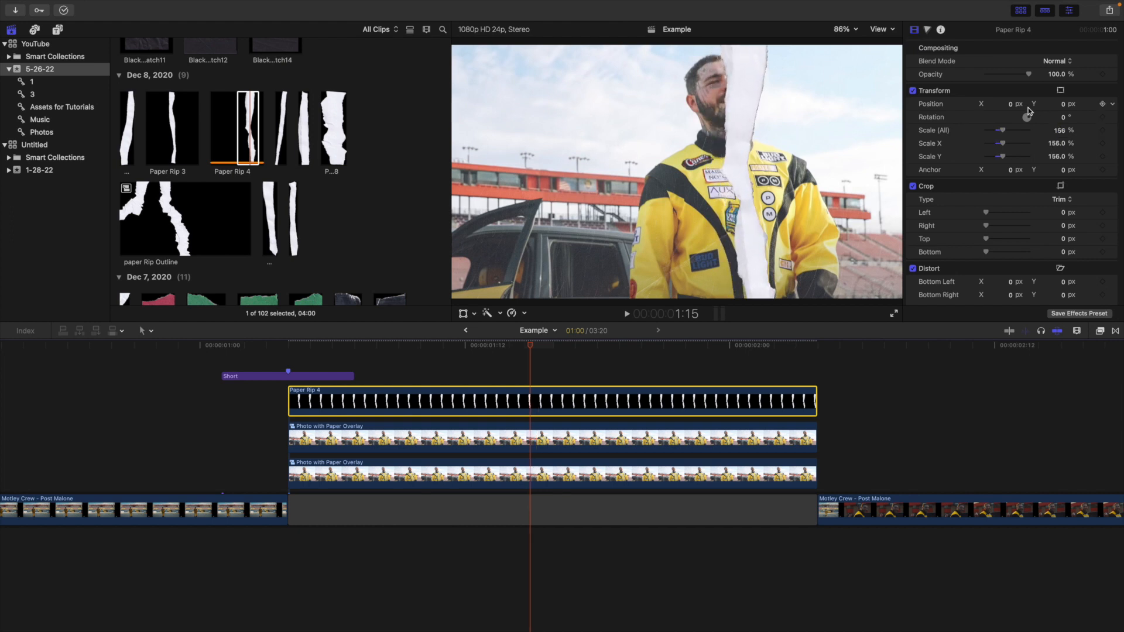
{"action": "left_click_drag", "start_coordinate": [1009, 103], "coordinate": [644, 246]}
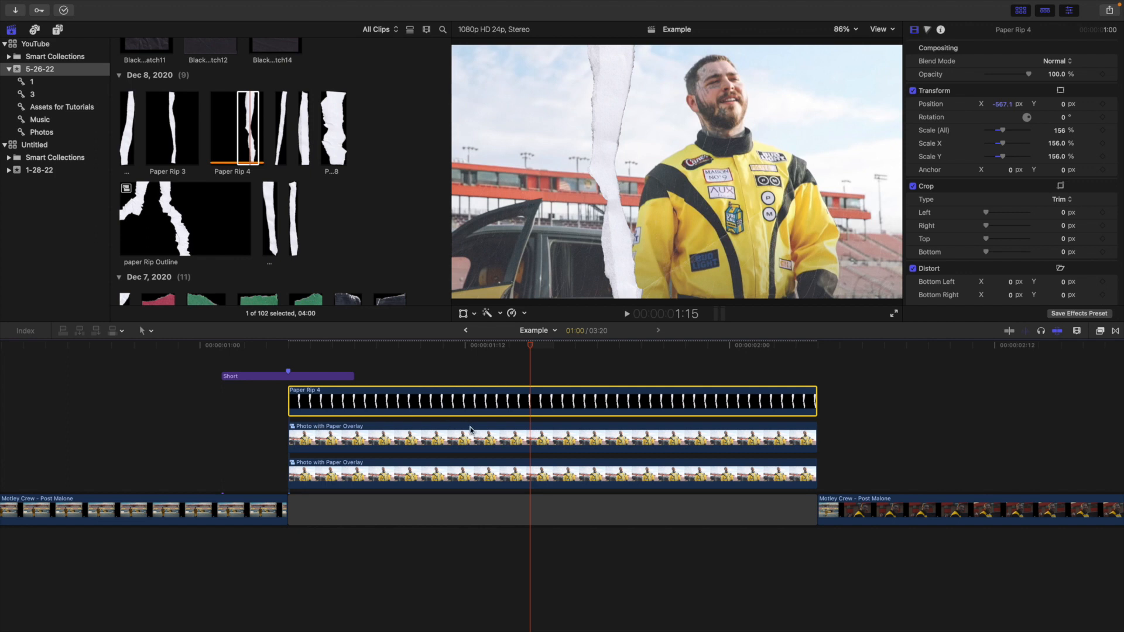
Scale the upper Photo with Paper Overlay clip to 142% and position it at X -913.0 px, Y -125.4 px.
{"action": "left_click", "coordinate": [493, 435]}
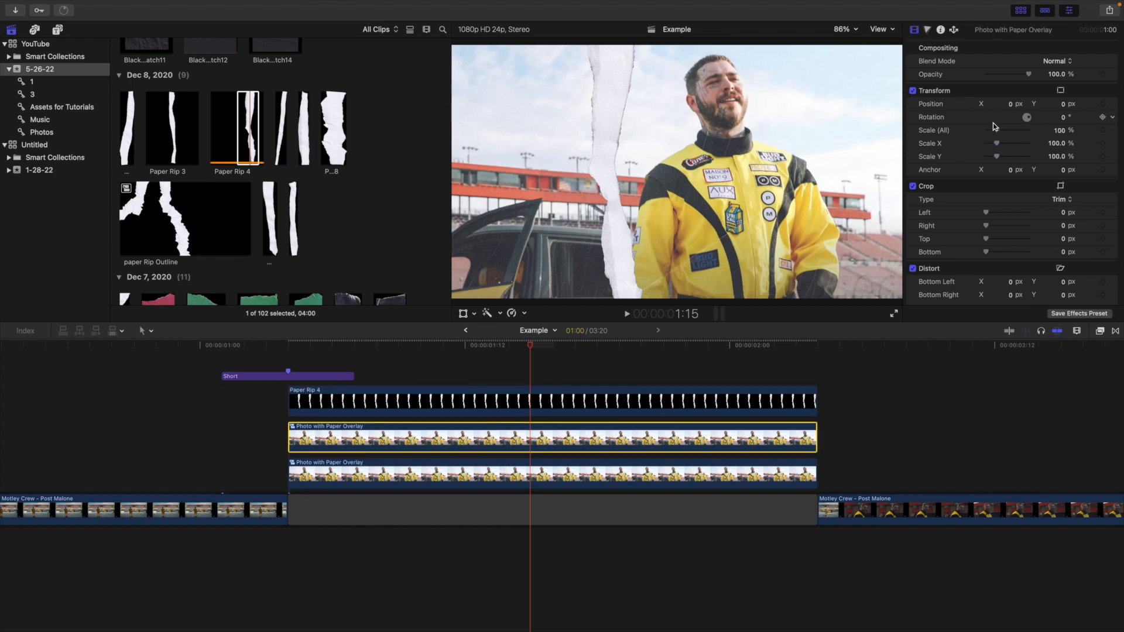
{"action": "left_click_drag", "start_coordinate": [1060, 129], "coordinate": [1010, 104]}
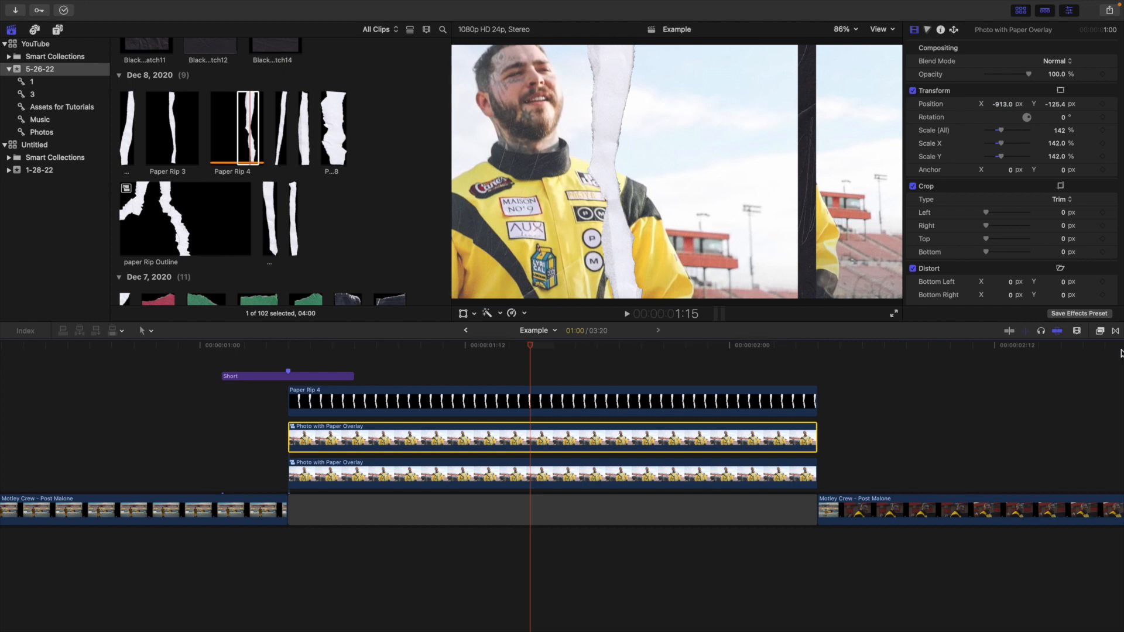
Apply the Draw Mask effect to the upper Photo with Paper Overlay clip.
{"action": "left_click", "coordinate": [1099, 331]}
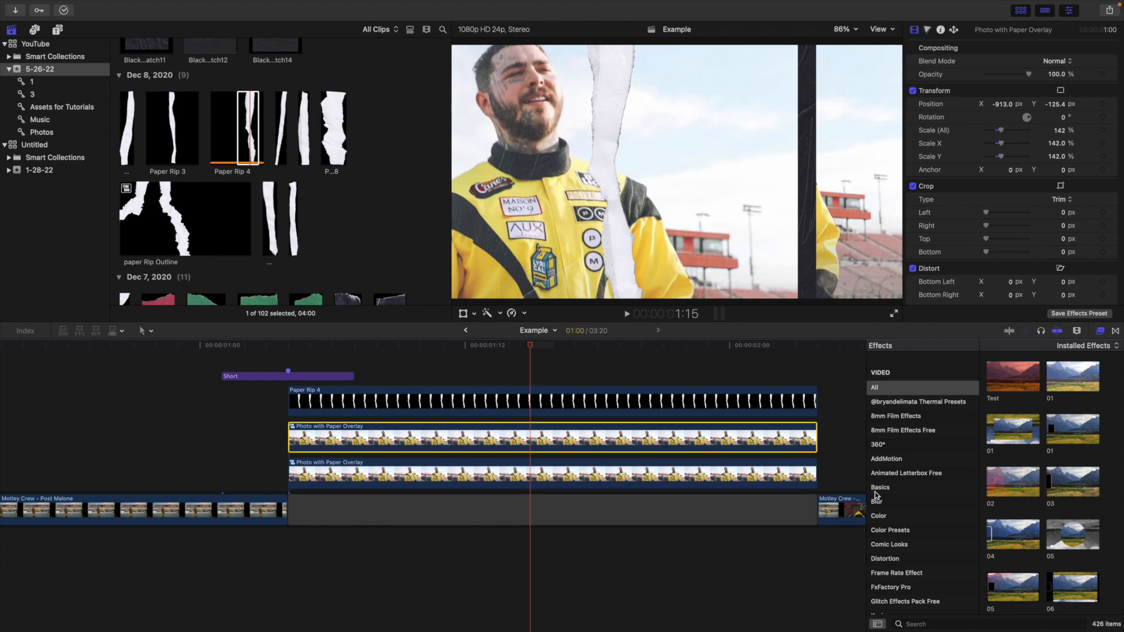
{"action": "left_click", "coordinate": [880, 573]}
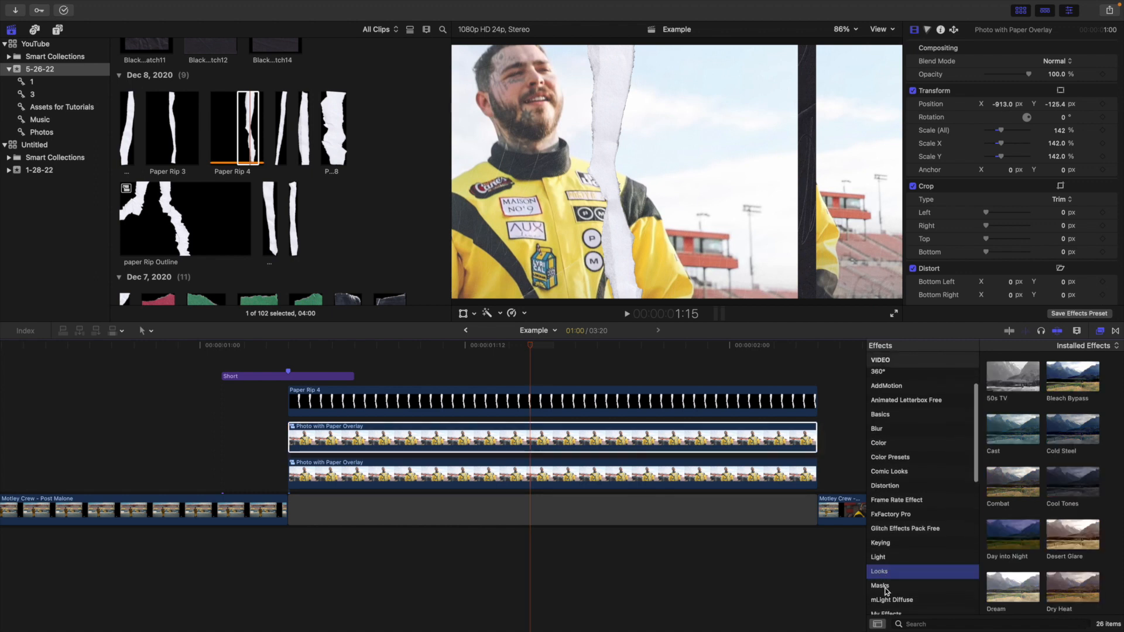
{"action": "left_click", "coordinate": [882, 586]}
{"action": "mouse_move", "coordinate": [1012, 384]}
{"action": "left_mouse_down"}
{"action": "mouse_move", "coordinate": [905, 388]}
{"action": "mouse_move", "coordinate": [594, 448]}
{"action": "left_mouse_up"}
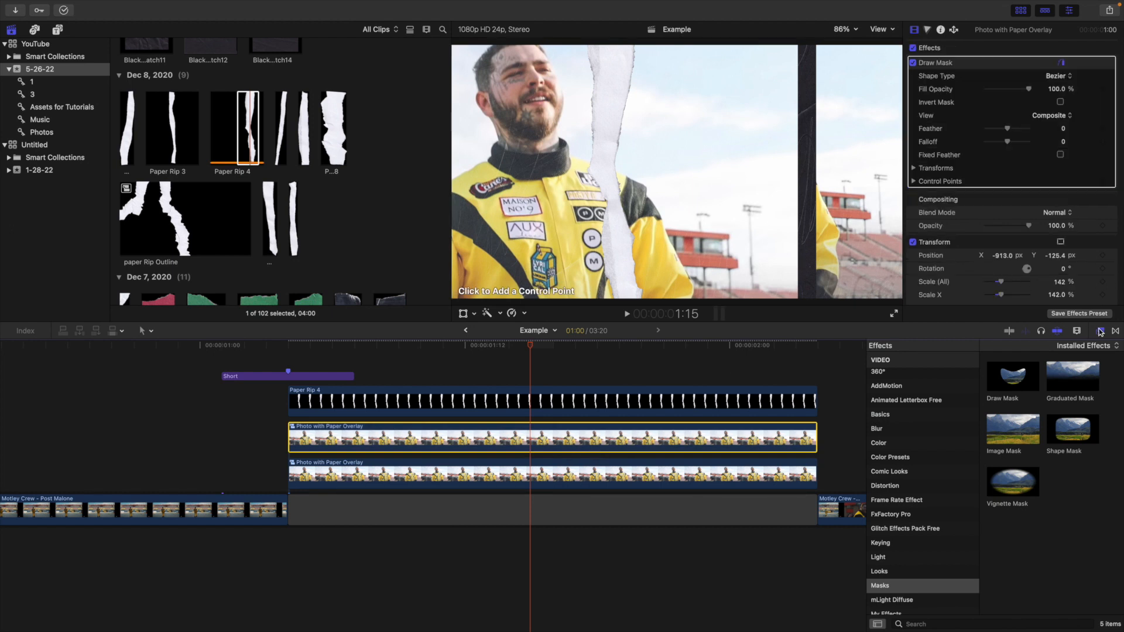
{"action": "key", "text": "super+5"}
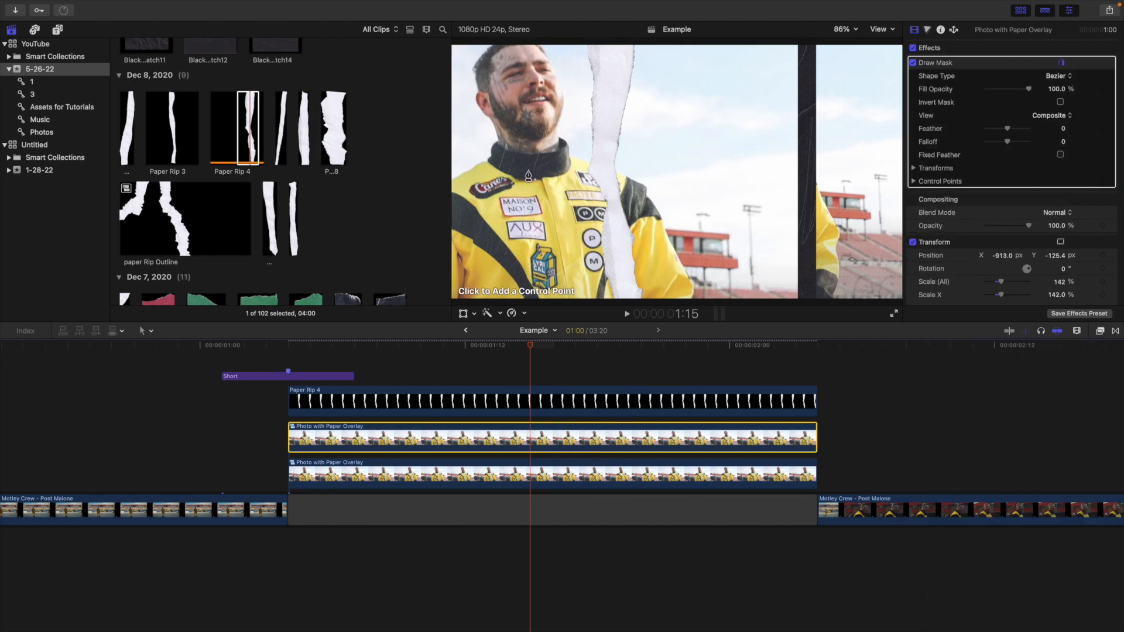
Trace the mask's edge down the middle of the paper rip with control points from the frame's upper to lower edge.
{"action": "left_click", "coordinate": [610, 51]}
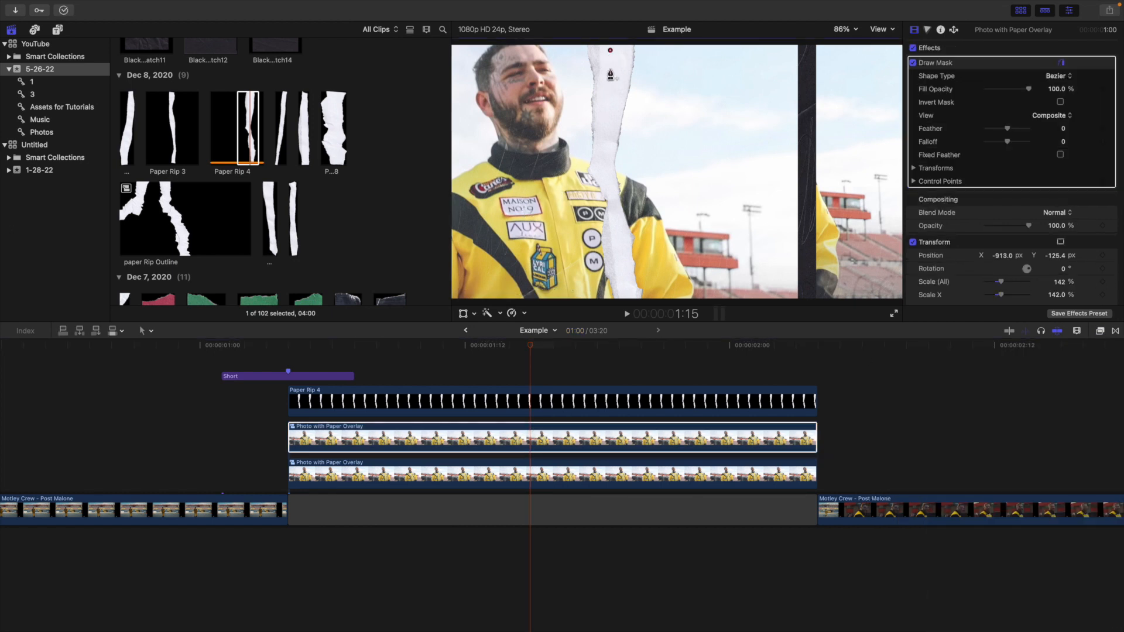
{"action": "left_click", "coordinate": [610, 79]}
{"action": "left_click", "coordinate": [603, 127]}
{"action": "left_click", "coordinate": [606, 163]}
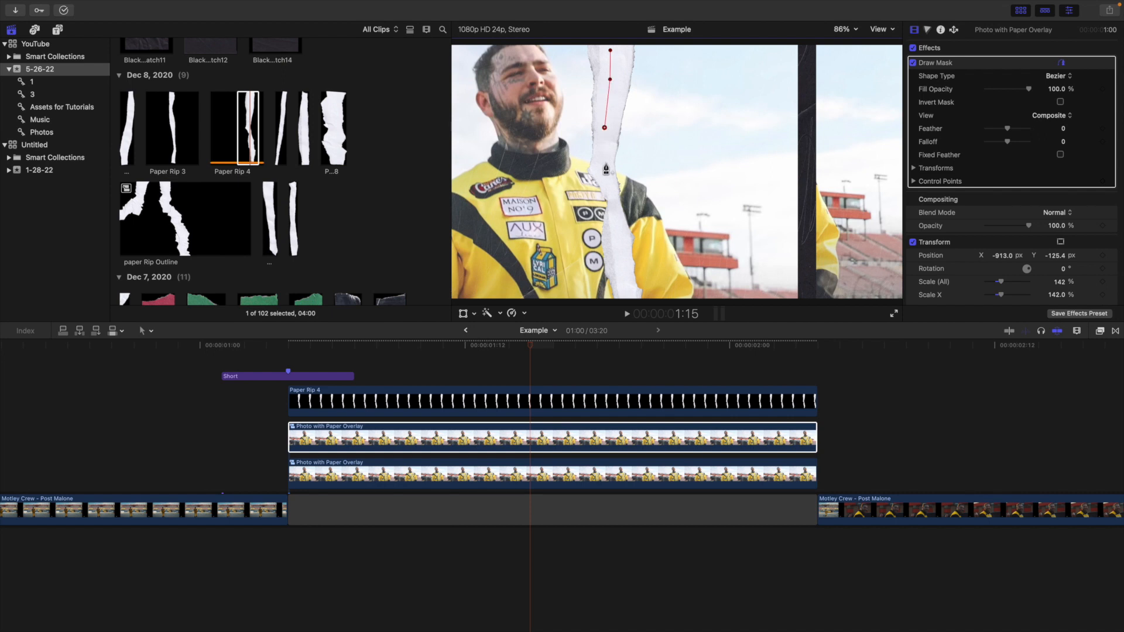
{"action": "left_click", "coordinate": [615, 203]}
{"action": "left_click", "coordinate": [621, 264]}
{"action": "left_click", "coordinate": [627, 294]}
Close the mask outside the frame around the enlarged photo's side of the rip, and hide the mask controls.
{"action": "left_click", "coordinate": [843, 34]}
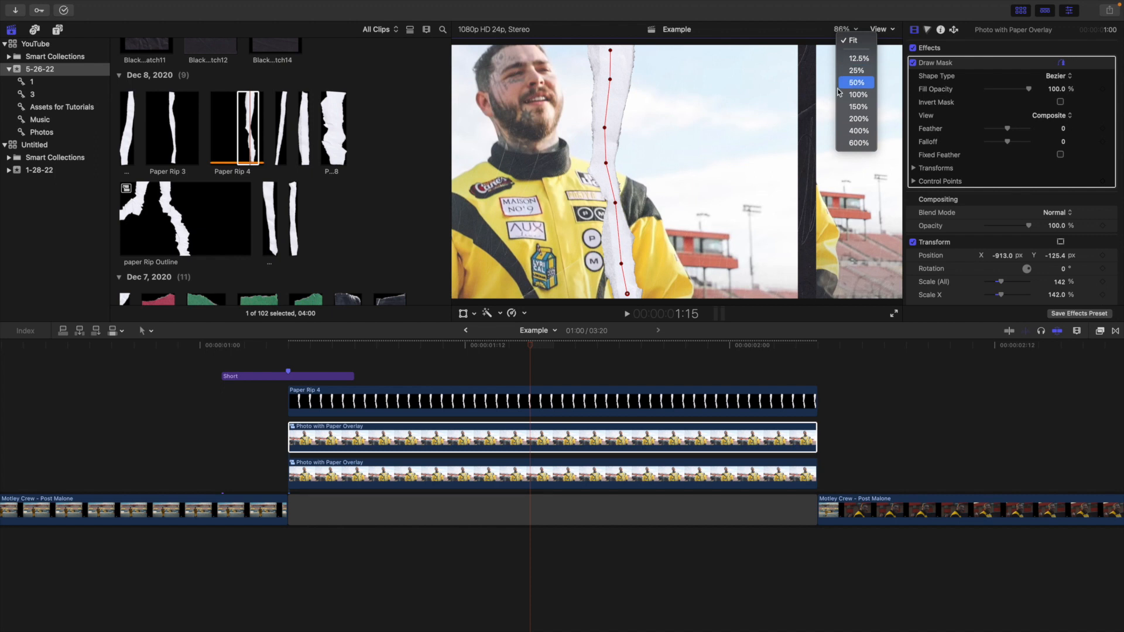
{"action": "left_click", "coordinate": [852, 84]}
{"action": "left_click", "coordinate": [649, 256]}
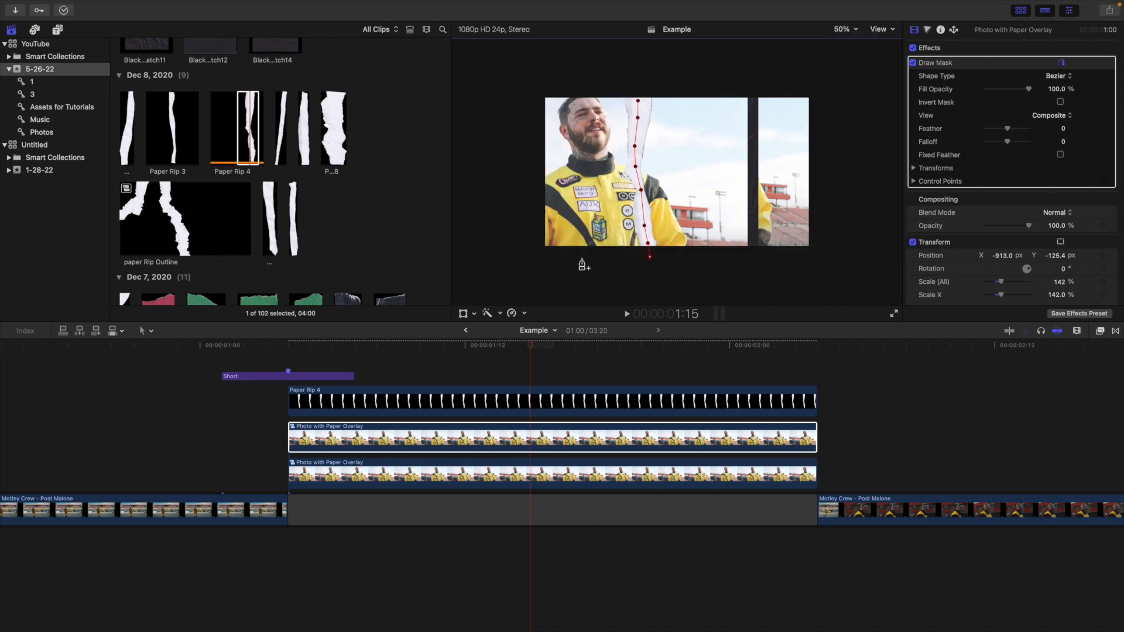
{"action": "left_click", "coordinate": [515, 253]}
{"action": "left_click", "coordinate": [525, 71]}
{"action": "left_click", "coordinate": [631, 66]}
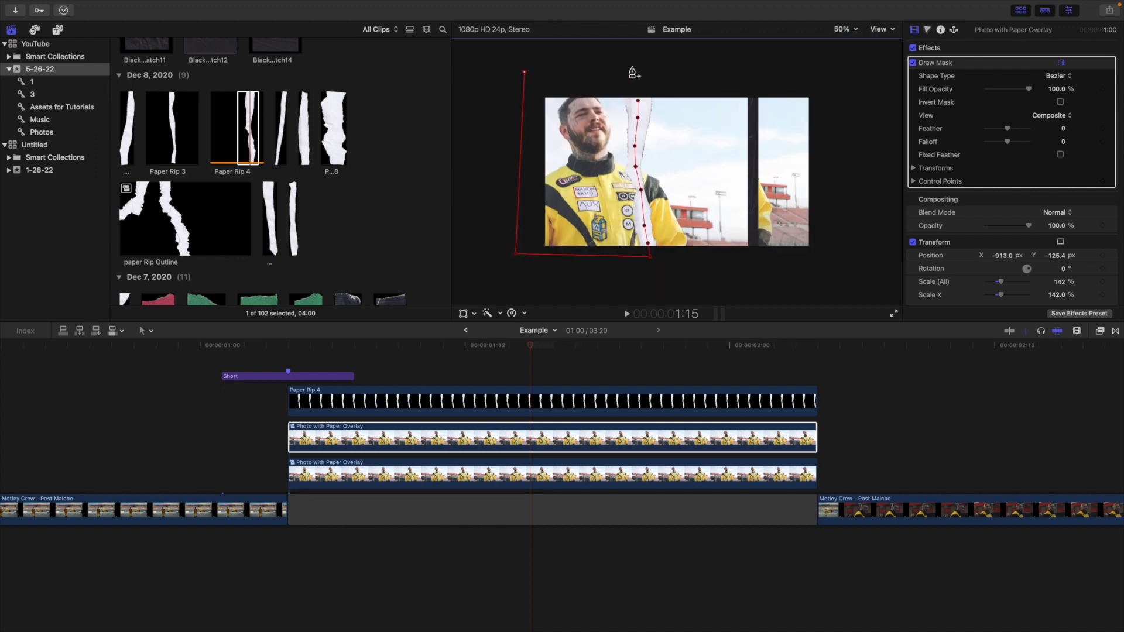
{"action": "left_click", "coordinate": [638, 103]}
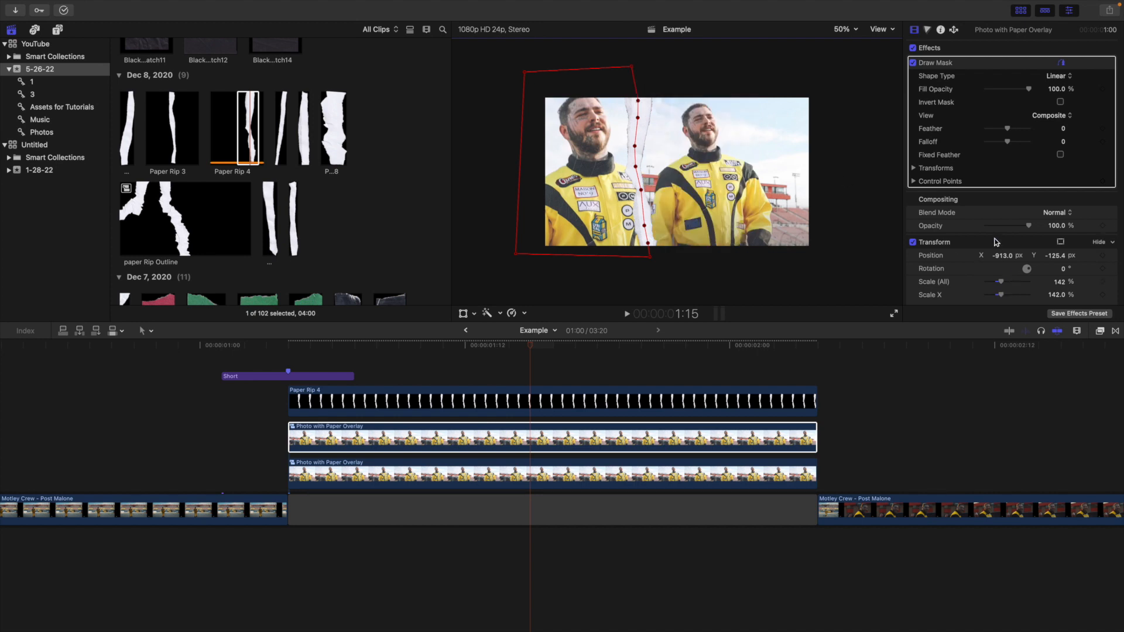
{"action": "left_click", "coordinate": [1060, 63]}
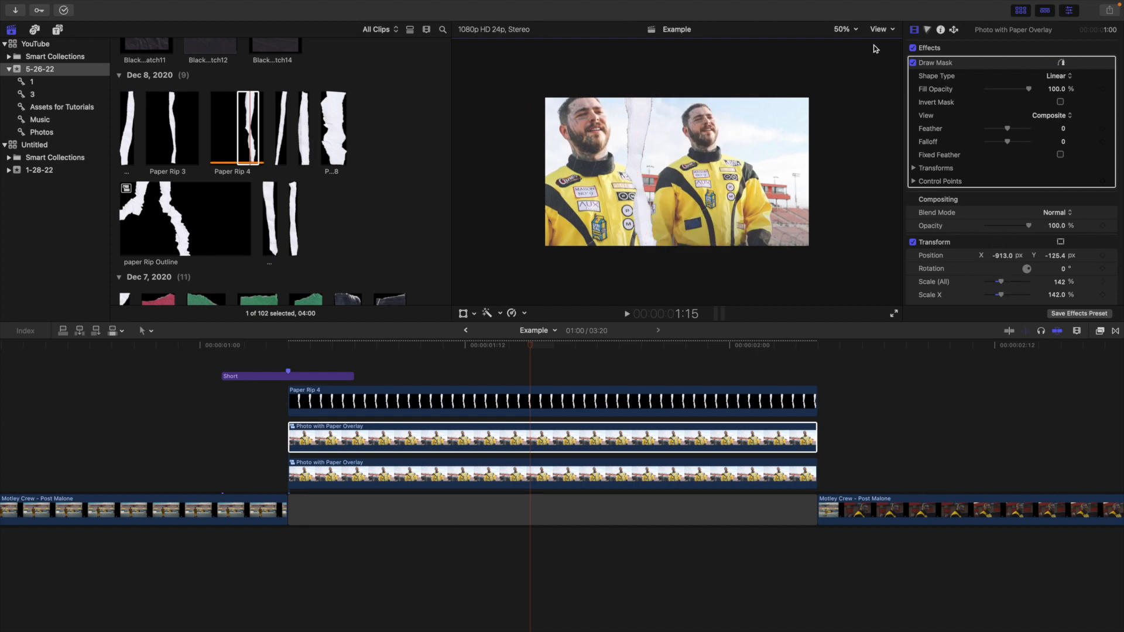
{"action": "left_click", "coordinate": [847, 30]}
{"action": "left_click", "coordinate": [856, 119]}
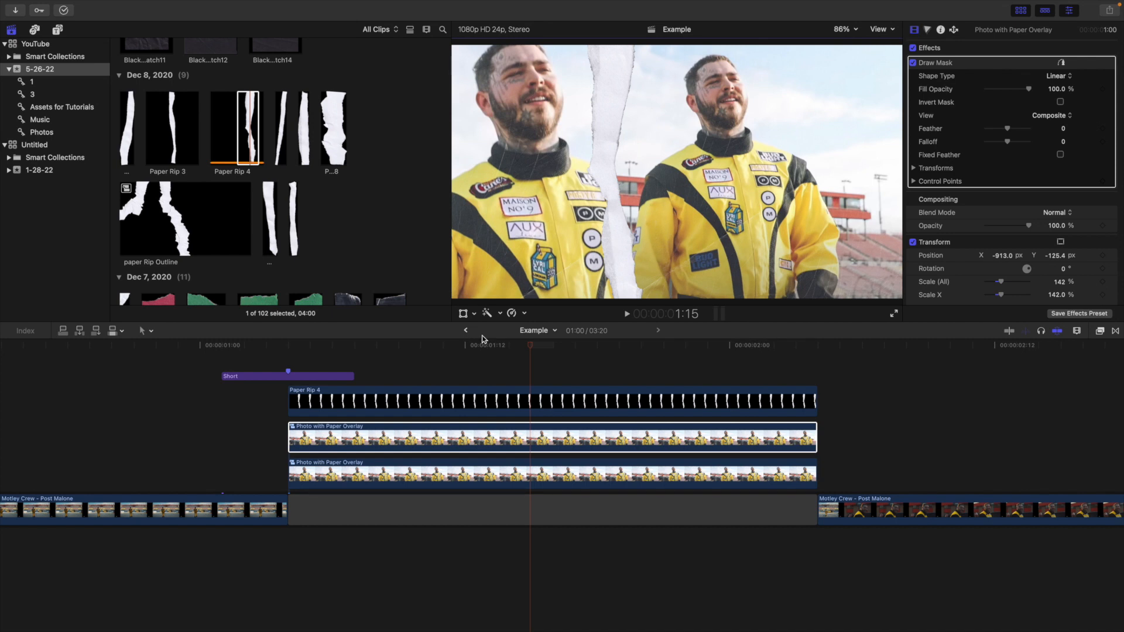
Combine Paper Rip 4 and the masked photo into a compound clip named "Paper Rip" in the 5-26-22 event.
{"action": "left_click", "coordinate": [527, 405]}
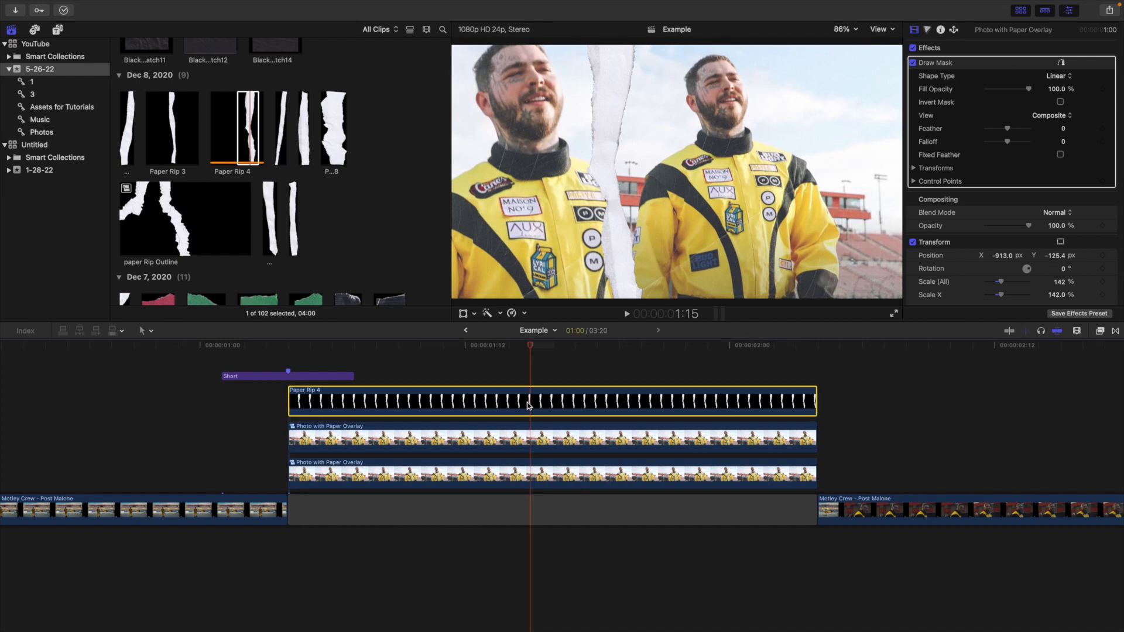
{"action": "left_click", "coordinate": [531, 446], "text": "super"}
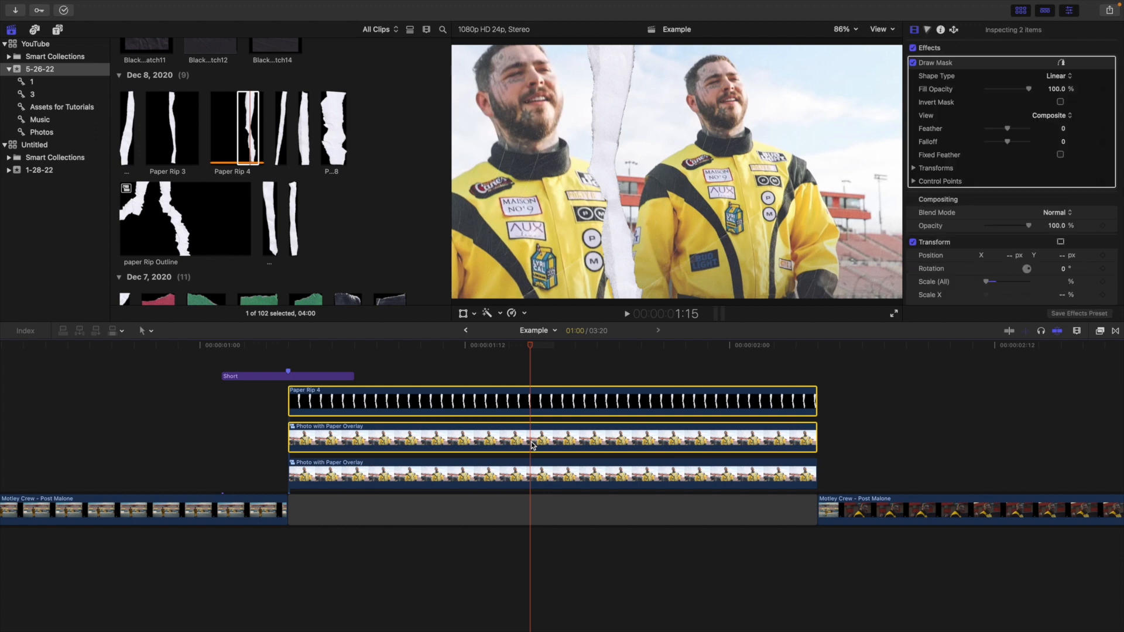
{"action": "key", "text": "alt+g"}
{"action": "type", "text": "Paper Rip"}
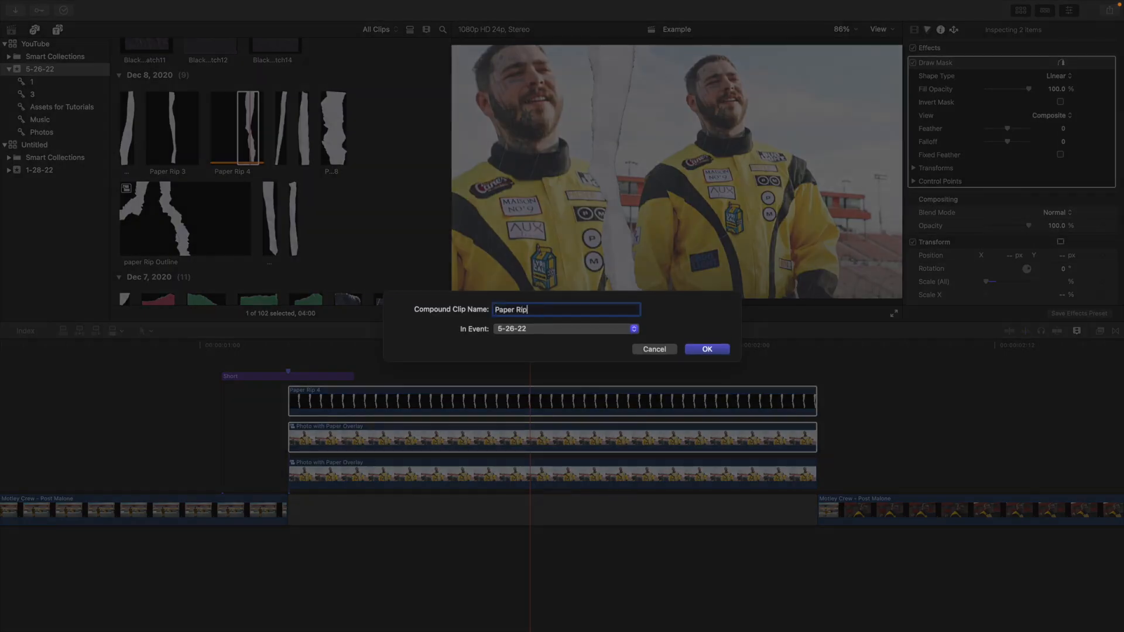
{"action": "key", "text": "Return"}
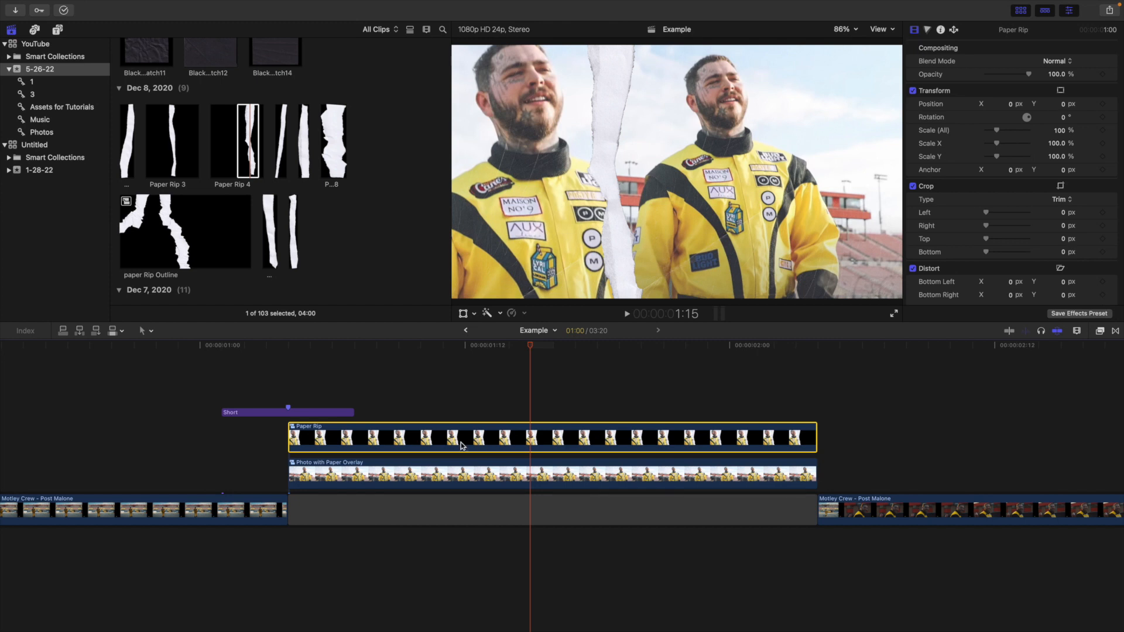
Trim the start of the Paper Rip clip to 1:09, five frames after the lower photo begins.
{"action": "left_click", "coordinate": [289, 395]}
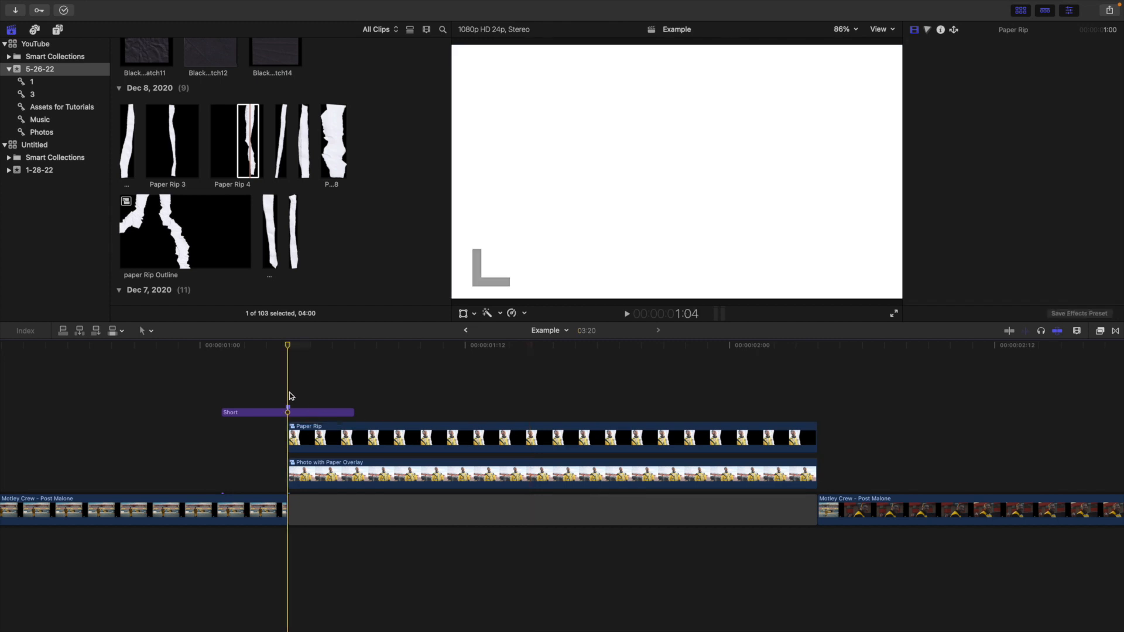
{"action": "key", "text": "space"}
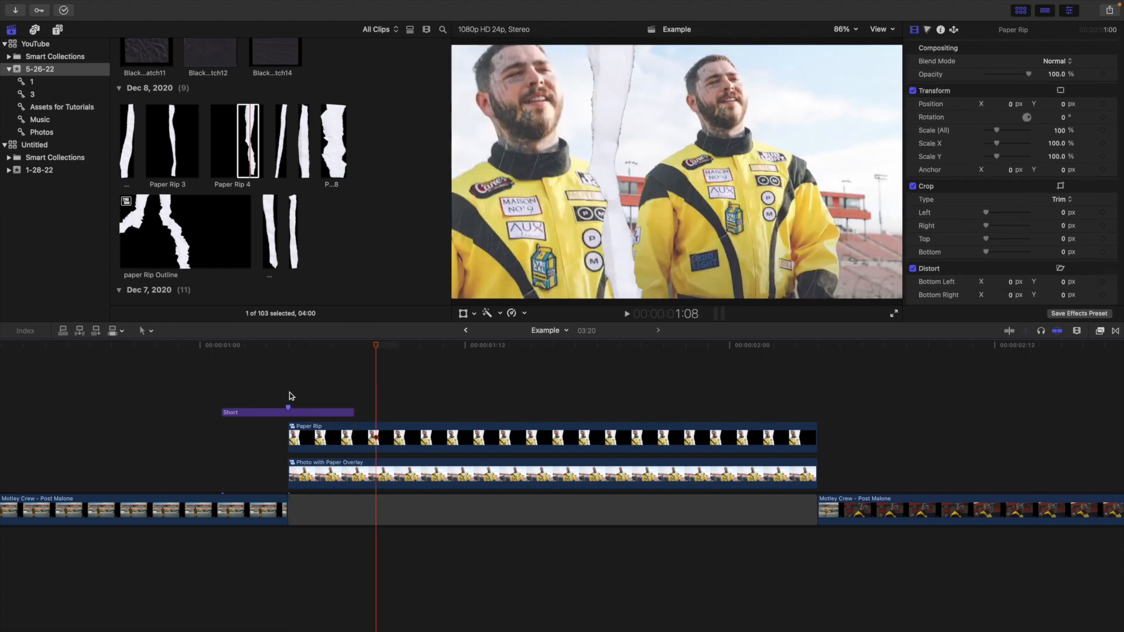
{"action": "left_click", "coordinate": [465, 437]}
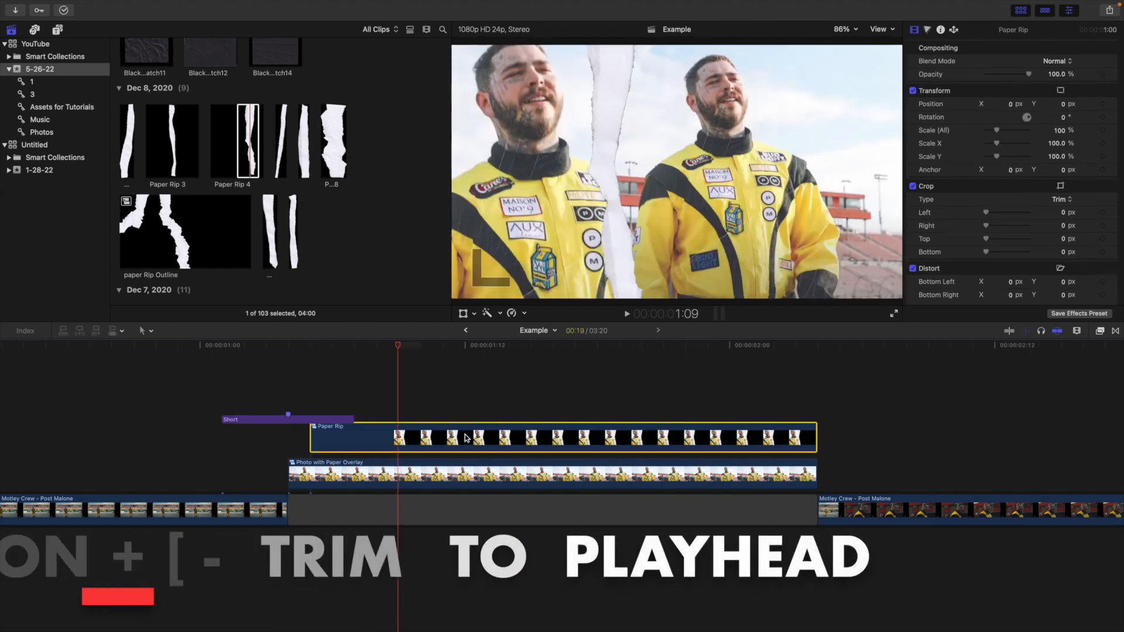
{"action": "key", "text": "alt+bracketleft"}
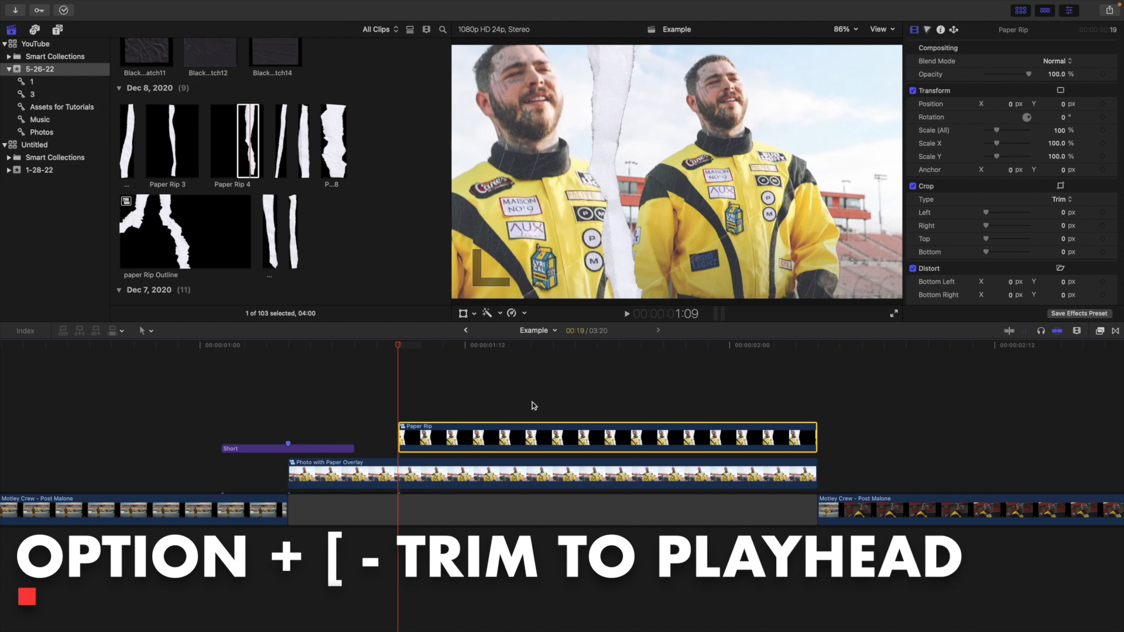
Set the Paper Rip clip's X position to -370.0 px.
{"action": "left_click_drag", "start_coordinate": [1010, 106], "coordinate": [982, 105]}
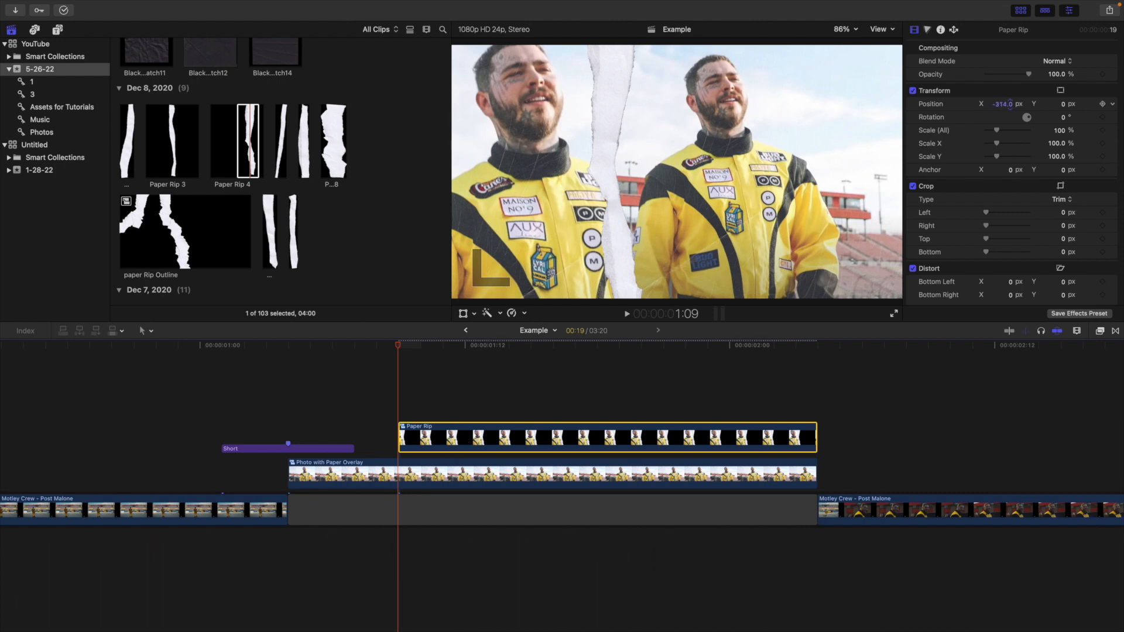
{"action": "left_click_drag", "start_coordinate": [1009, 104], "coordinate": [1011, 103]}
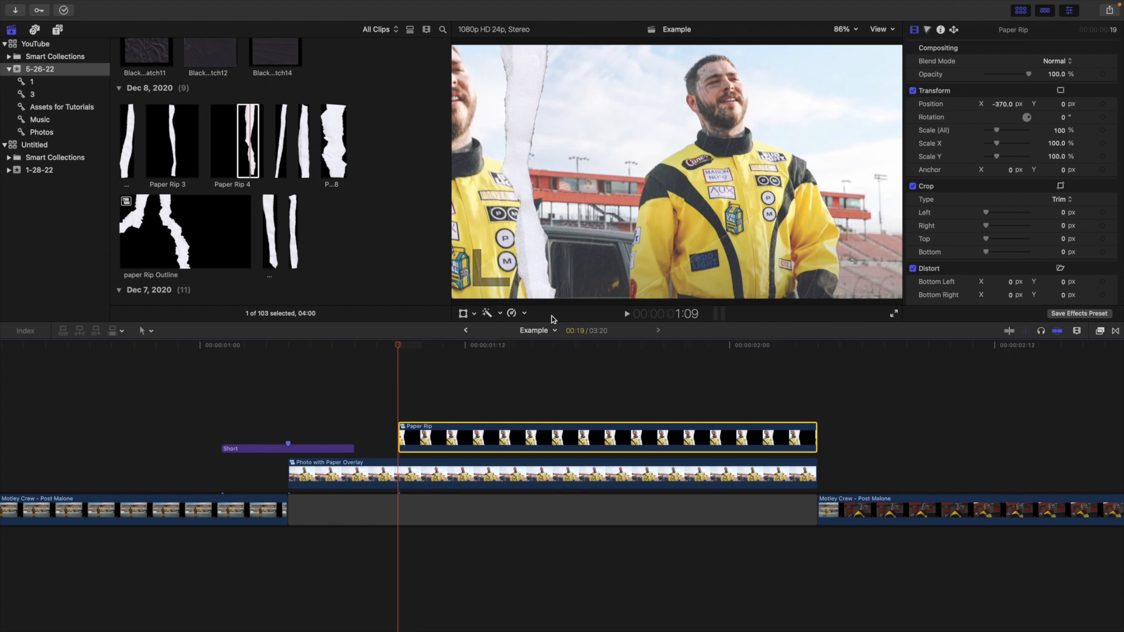
Split the Paper Rip clip at 1:12, three frames after its start.
{"action": "key", "text": "Right"}
{"action": "key", "text": "Right"}
{"action": "key", "text": "Right"}
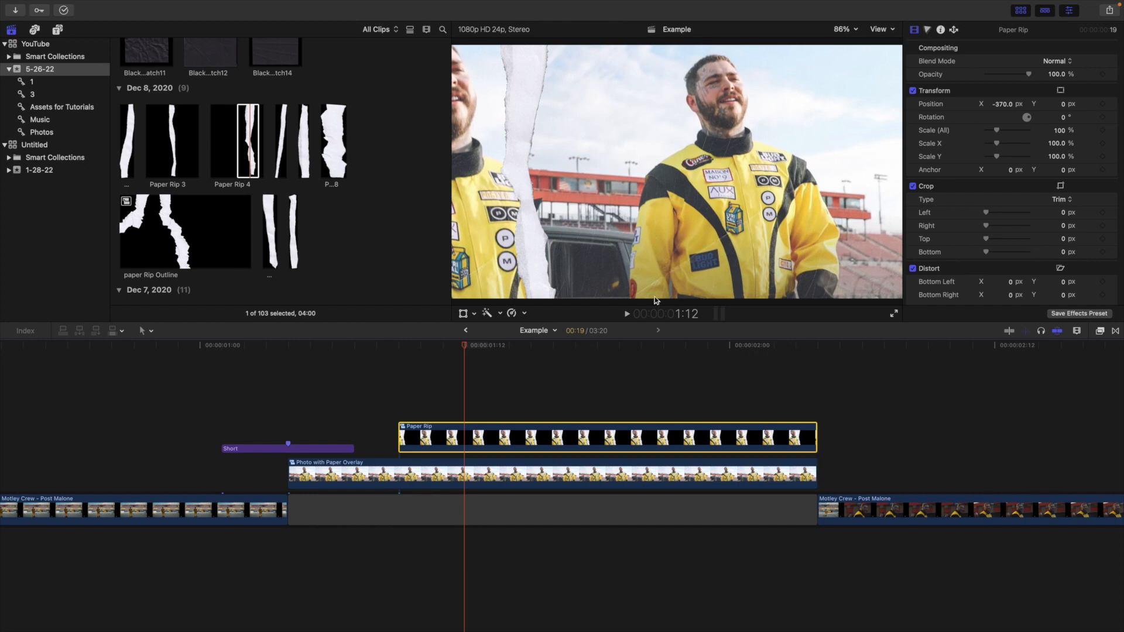
{"action": "left_click", "coordinate": [397, 398]}
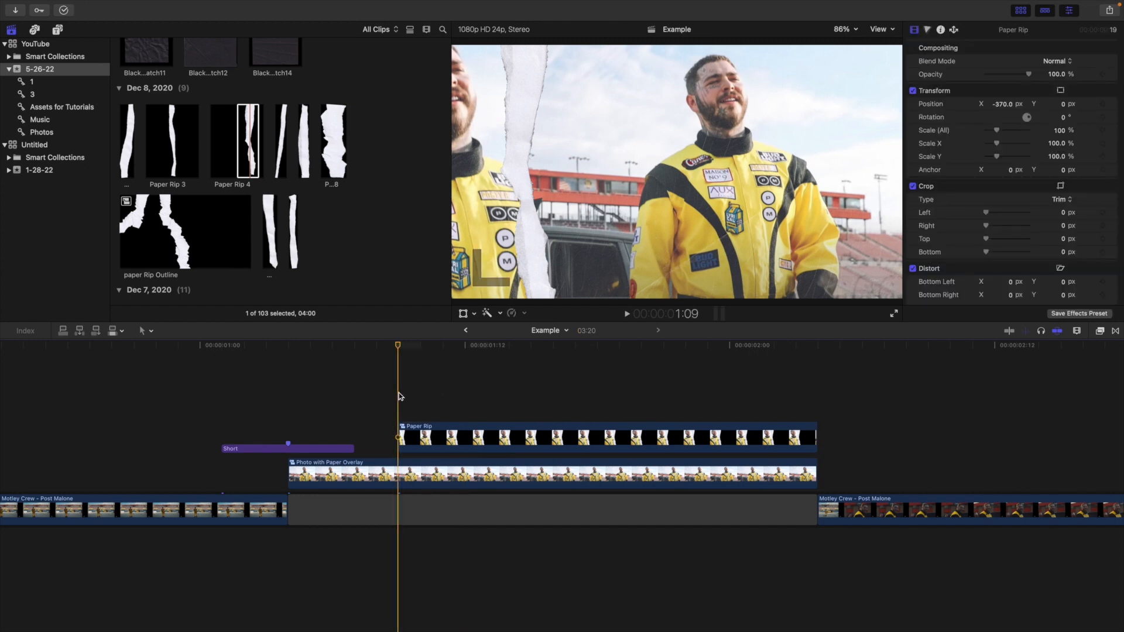
{"action": "key", "text": "Right"}
{"action": "key", "text": "Right"}
{"action": "key", "text": "Right"}
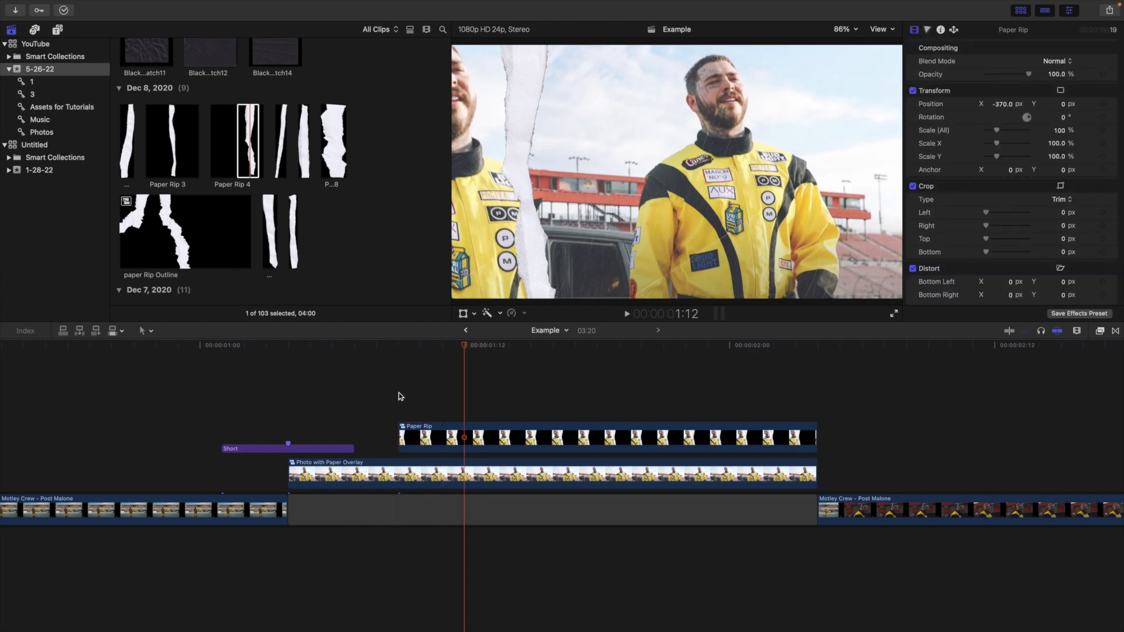
{"action": "left_click", "coordinate": [479, 432]}
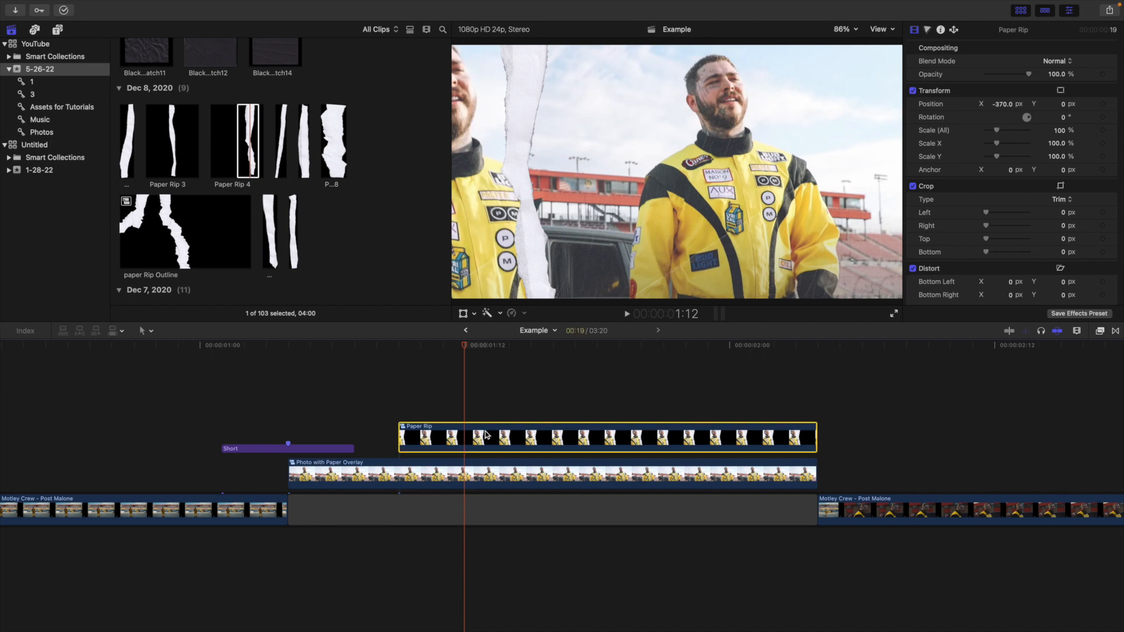
{"action": "key", "text": "super+b"}
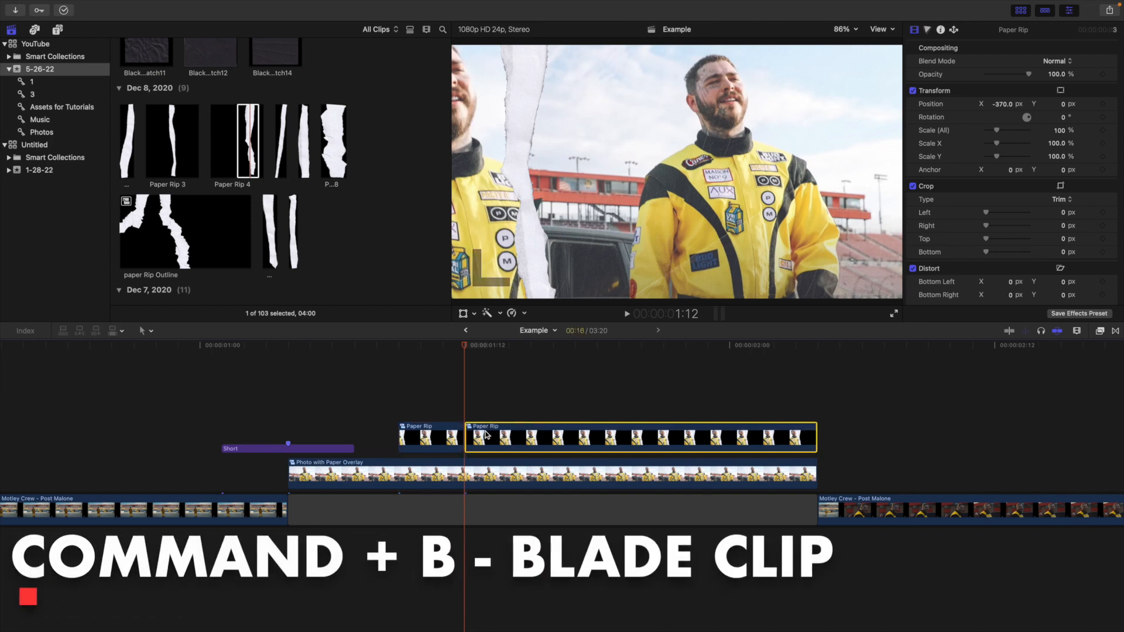
Set the X position of the second Paper Rip piece to 37.0 px and play back the transition.
{"action": "left_click_drag", "start_coordinate": [1001, 105], "coordinate": [1001, 65]}
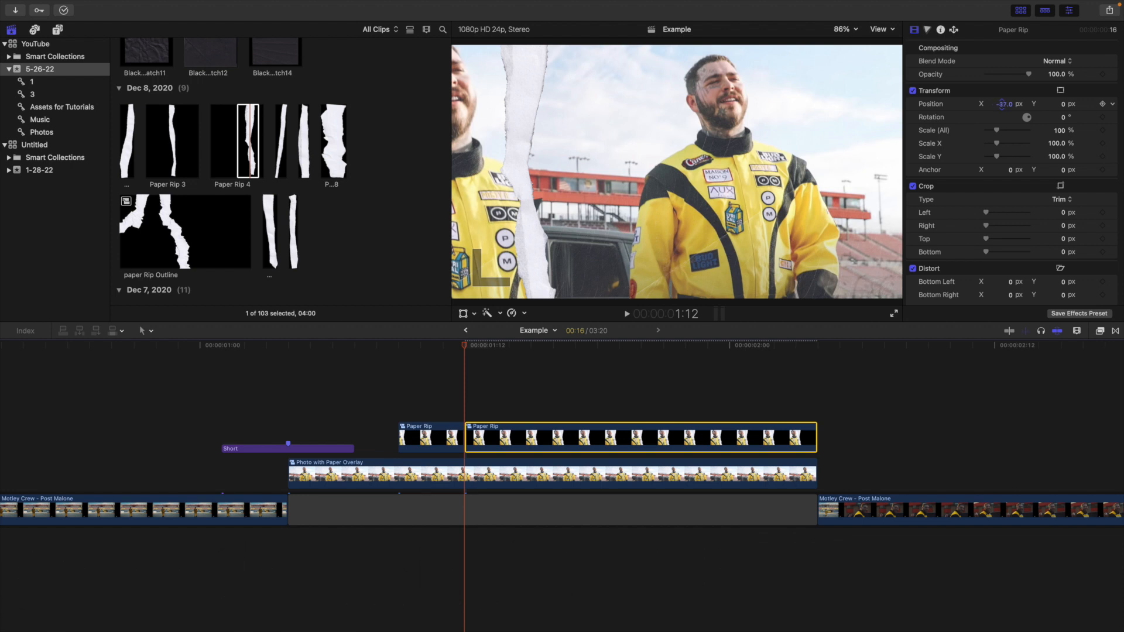
{"action": "left_click_drag", "start_coordinate": [1002, 105], "coordinate": [1002, 97]}
{"action": "left_click", "coordinate": [364, 415]}
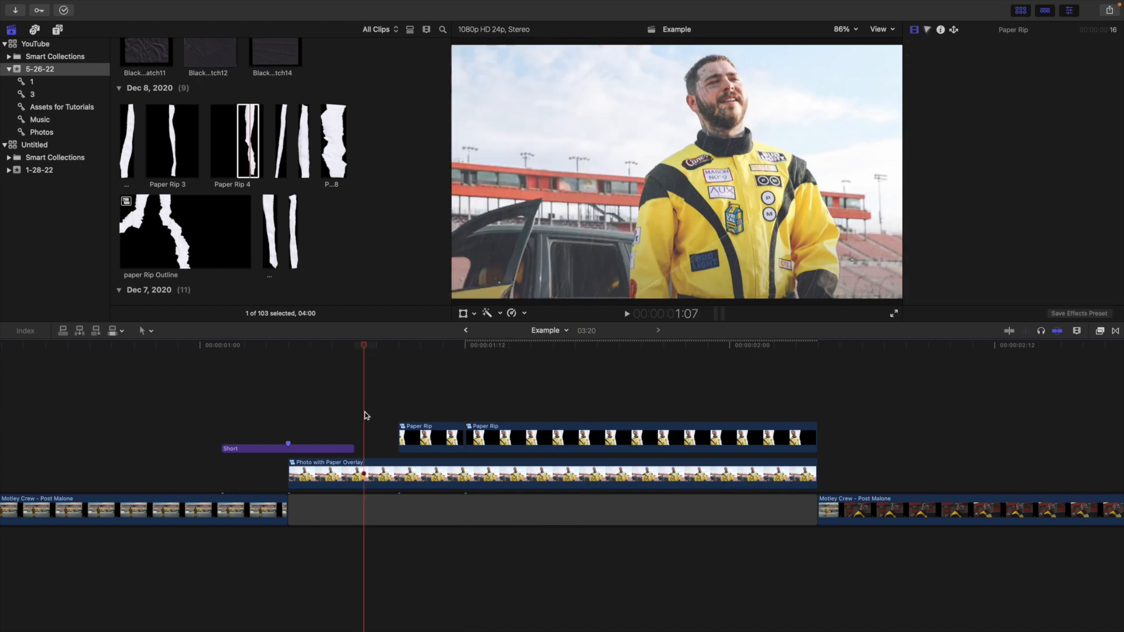
{"action": "left_click", "coordinate": [419, 411]}
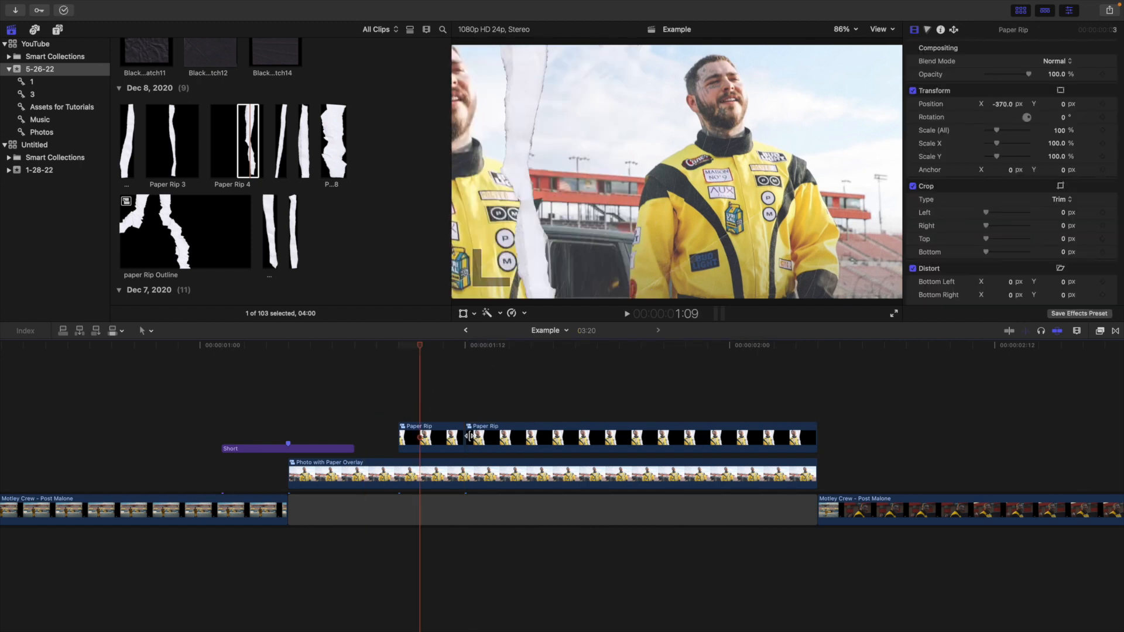
{"action": "left_click", "coordinate": [487, 398]}
{"action": "left_click", "coordinate": [506, 227]}
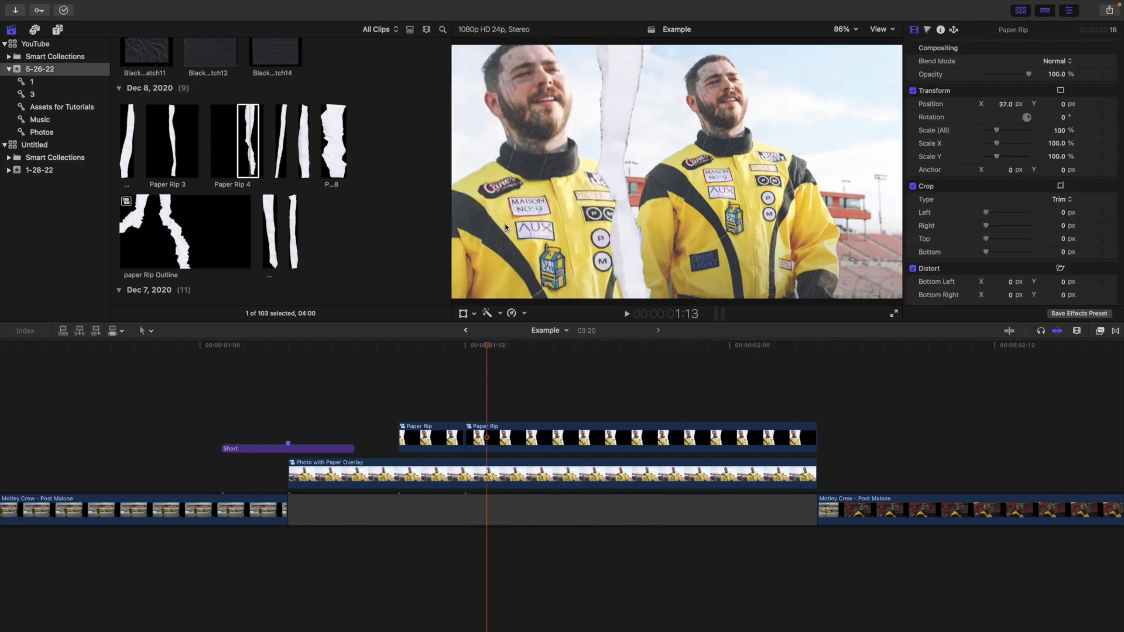
{"action": "left_click", "coordinate": [217, 398]}
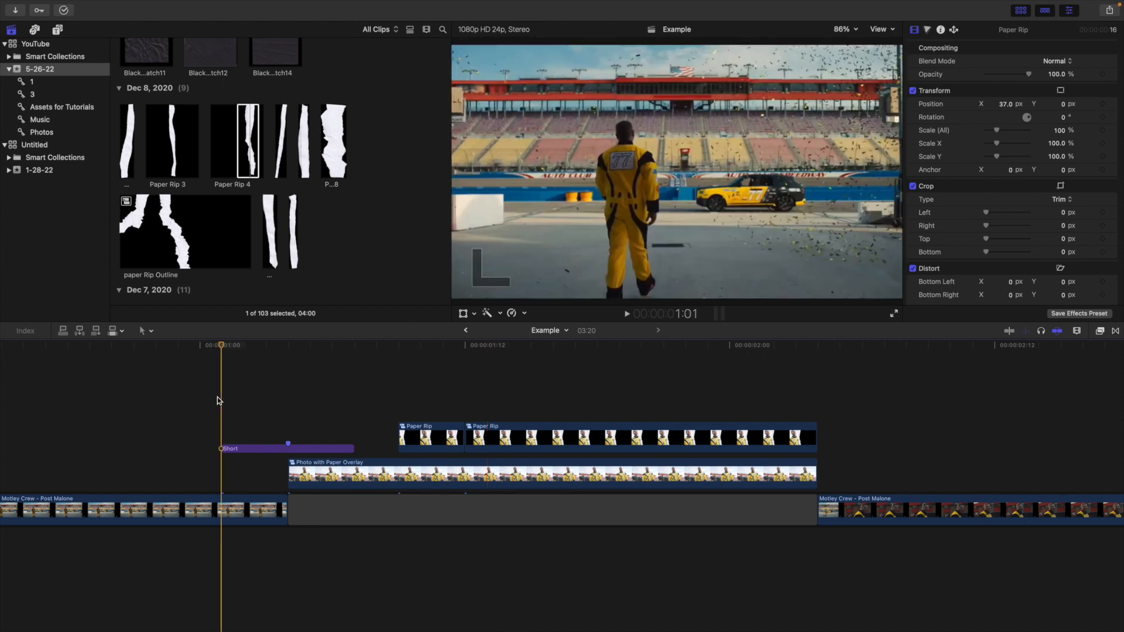
{"action": "key", "text": "space"}
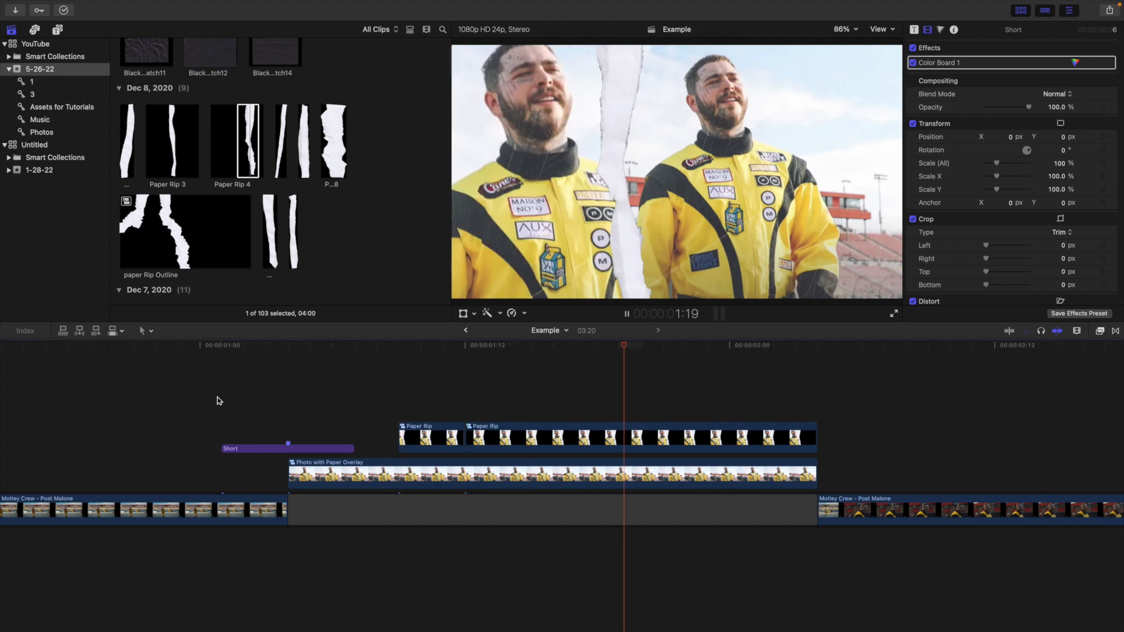
{"action": "key", "text": "space"}
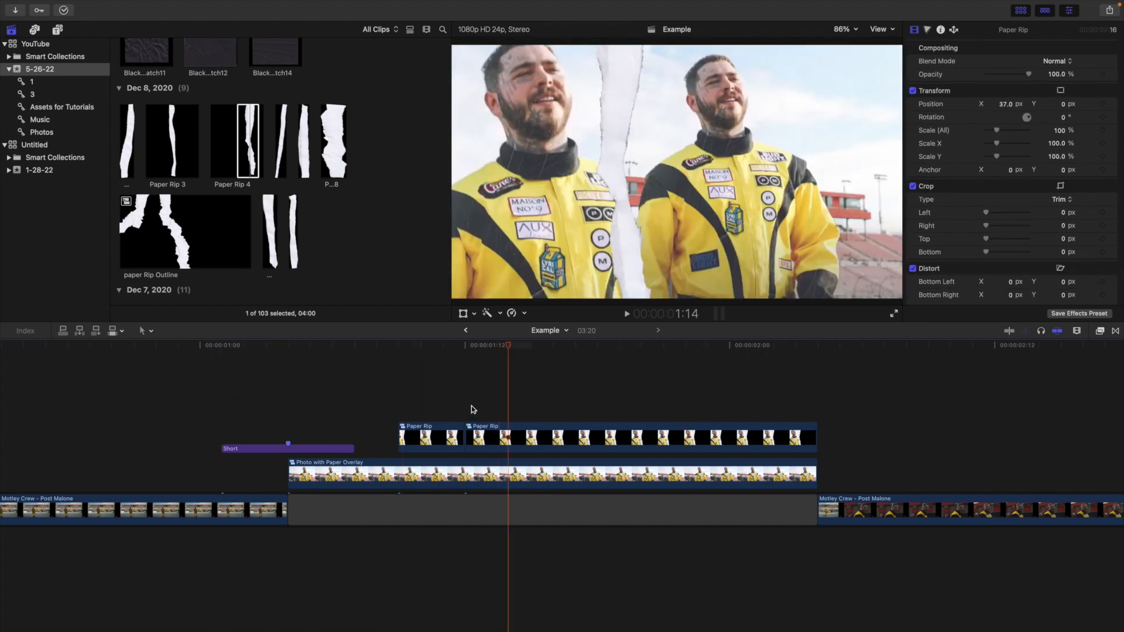
Split the second Paper Rip piece and the Photo with Paper Overlay clip beneath it at 1:16.
{"action": "left_click", "coordinate": [467, 405]}
{"action": "key", "text": "space"}
{"action": "left_click", "coordinate": [563, 430]}
{"action": "left_click", "coordinate": [566, 471], "text": "super"}
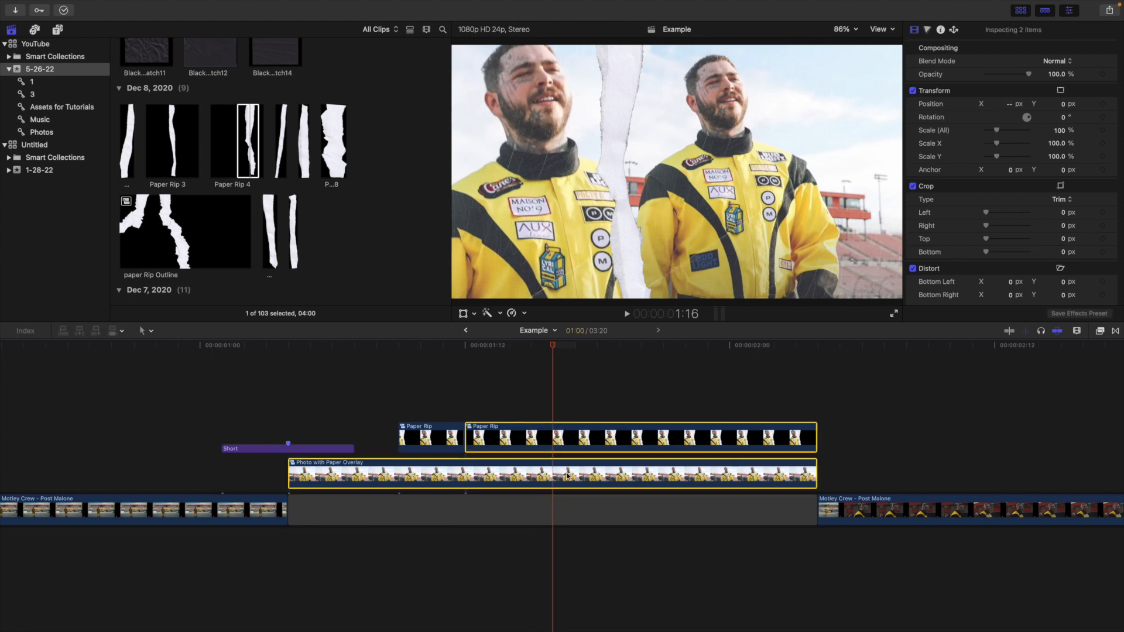
{"action": "key", "text": "super+b"}
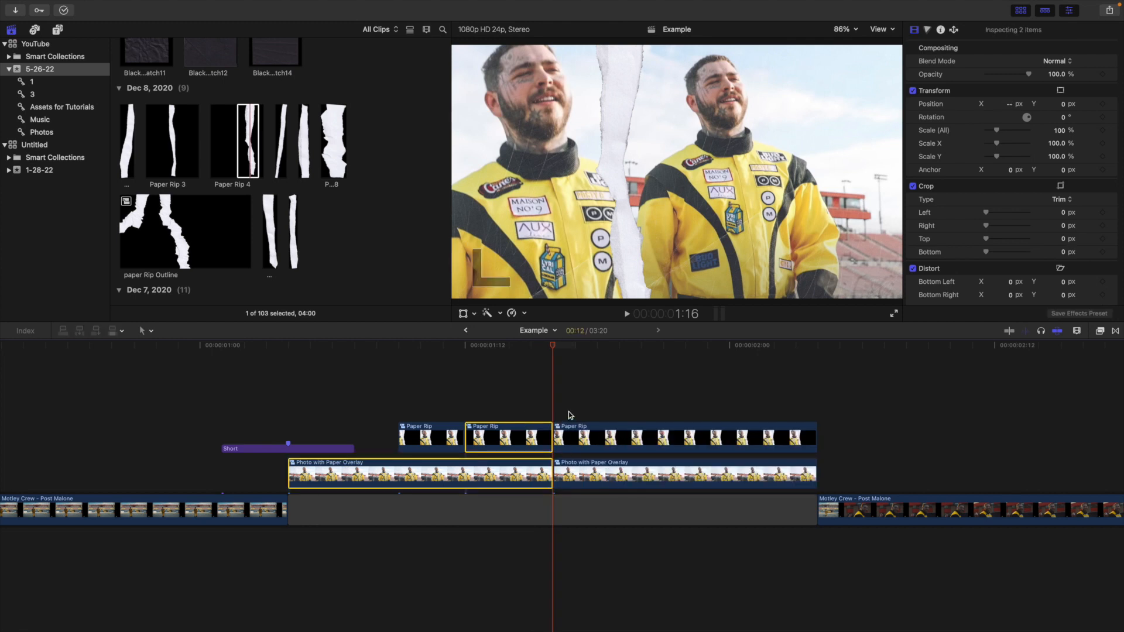
Combine the Paper Rip and photo pieces after 1:16 into a compound clip named "Scale In" in the 5-26-22 event.
{"action": "left_click_drag", "start_coordinate": [570, 414], "coordinate": [585, 467]}
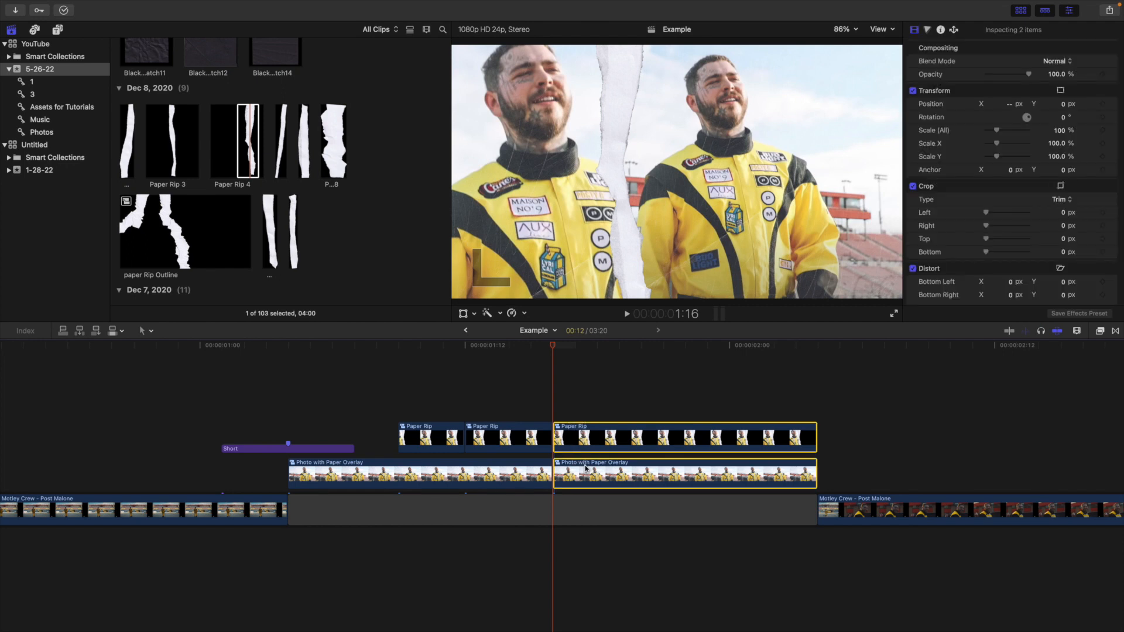
{"action": "key", "text": "alt+g"}
{"action": "type", "text": "Scale In"}
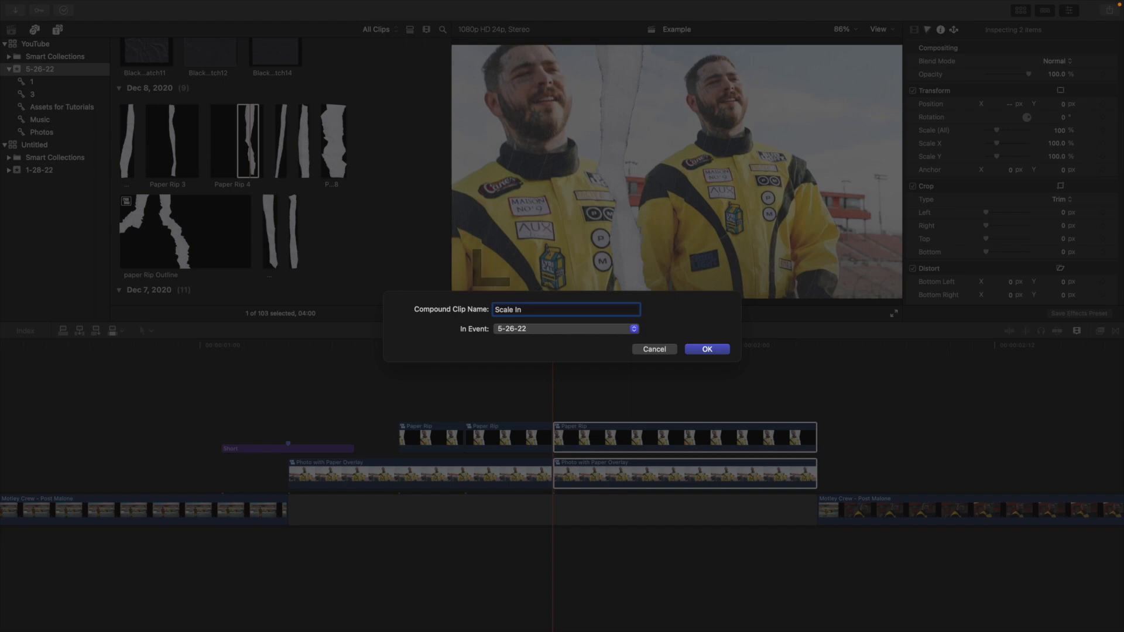
{"action": "key", "text": "Return"}
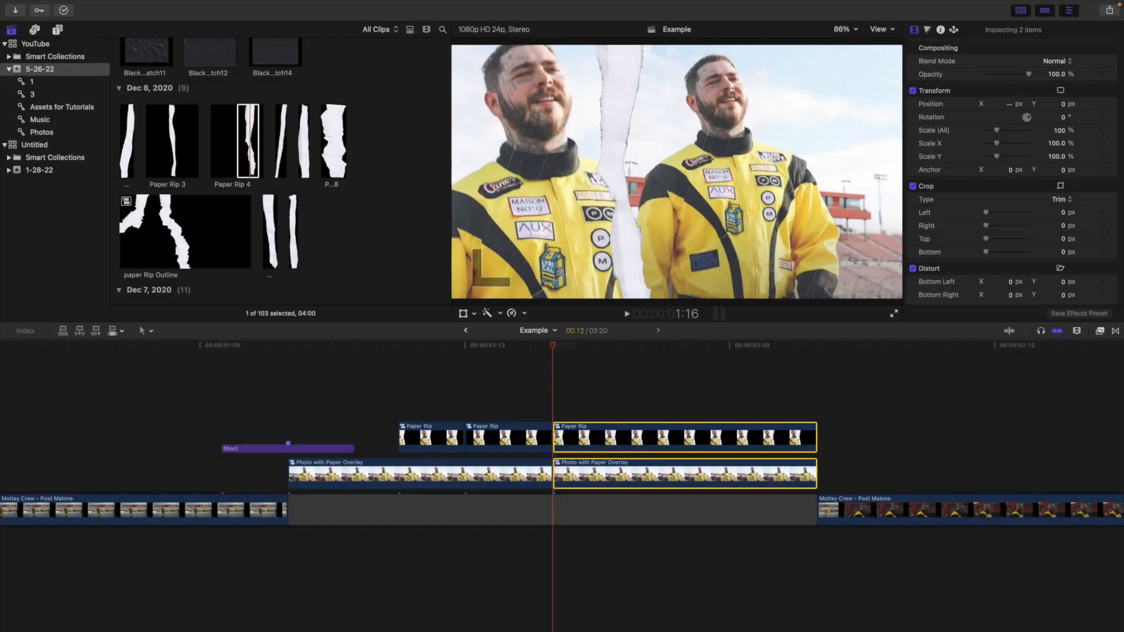
Set the Scale In clip's overall scale to 125% and play back the transition.
{"action": "scroll", "coordinate": [585, 466], "scroll_direction": "right", "scroll_amount": 3}
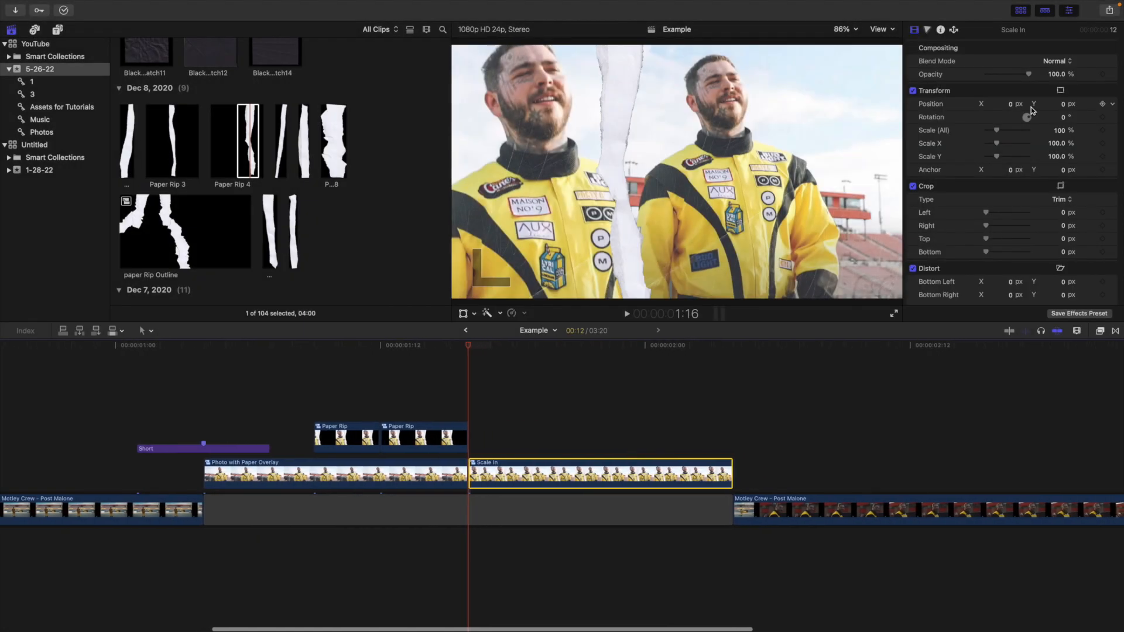
{"action": "left_click_drag", "start_coordinate": [1060, 135], "coordinate": [1059, 130]}
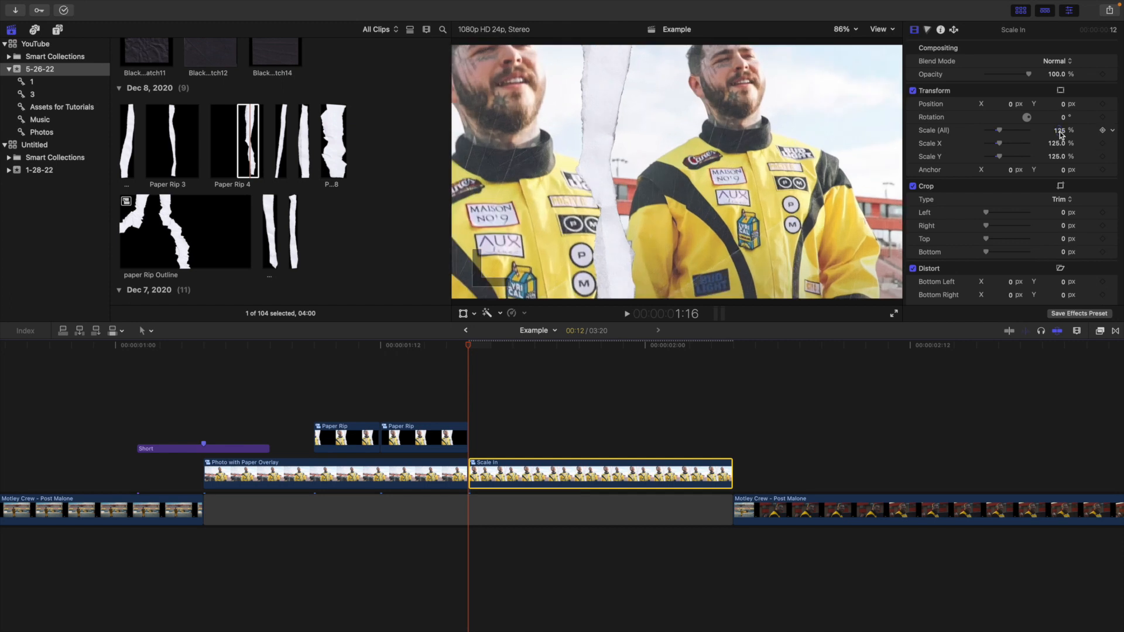
{"action": "left_click", "coordinate": [208, 408]}
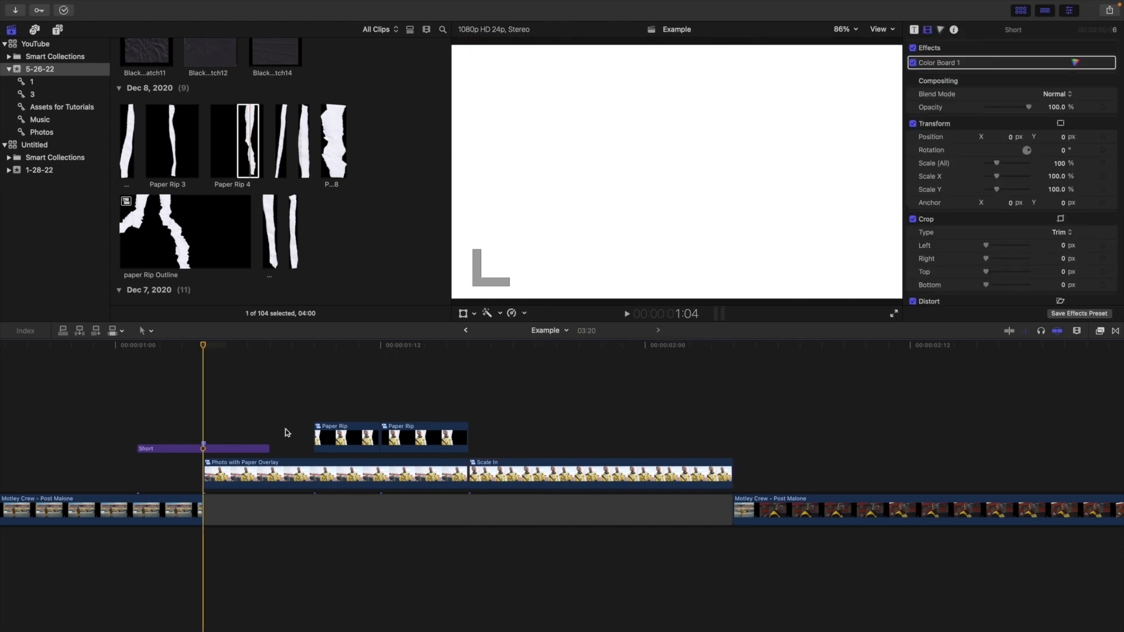
{"action": "left_click", "coordinate": [285, 432]}
{"action": "left_click", "coordinate": [338, 408]}
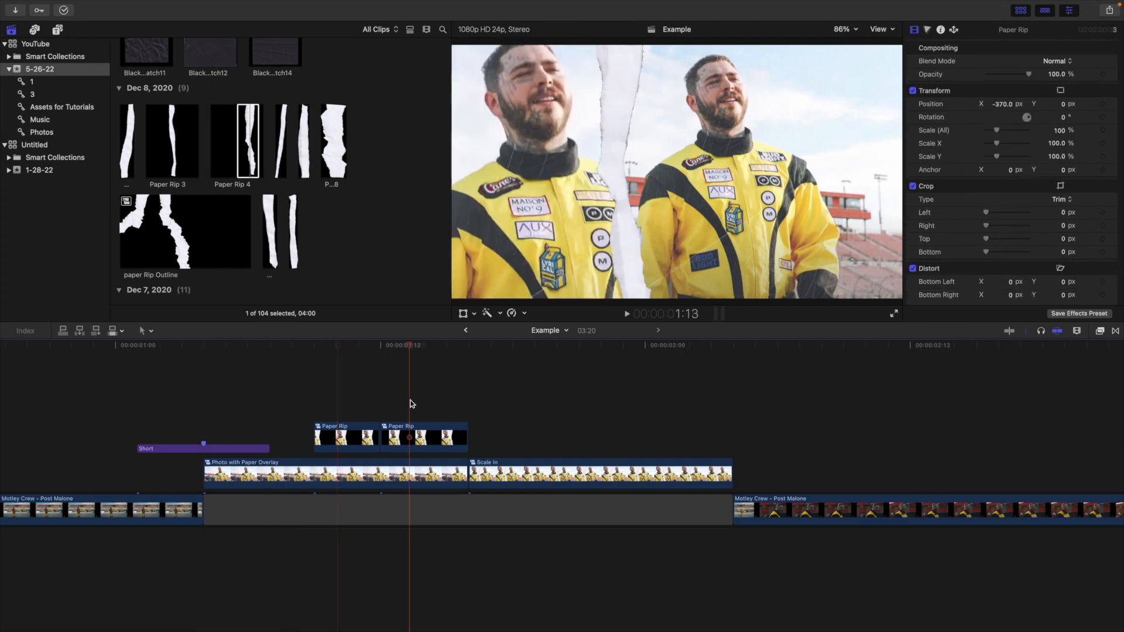
{"action": "left_click", "coordinate": [106, 424]}
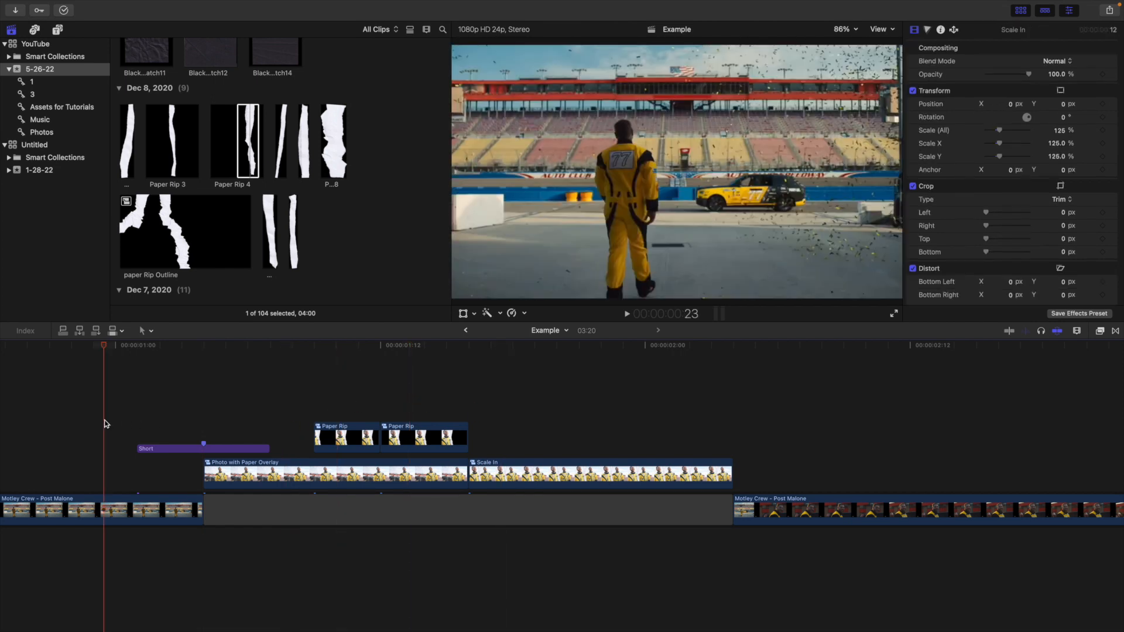
{"action": "key", "text": "space"}
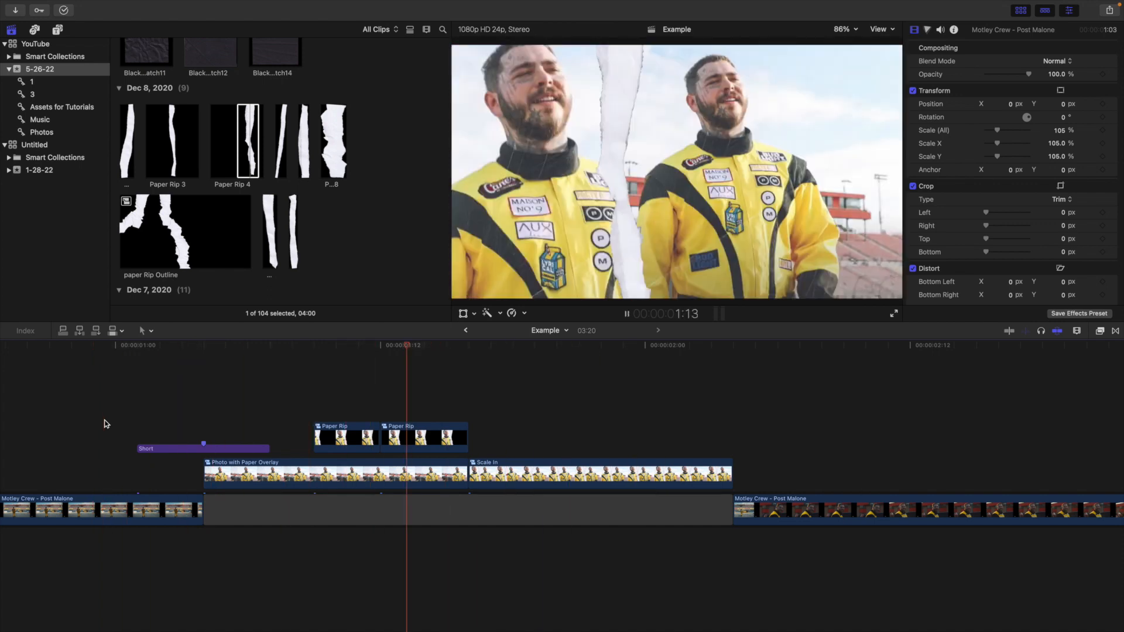
{"action": "key", "text": "space"}
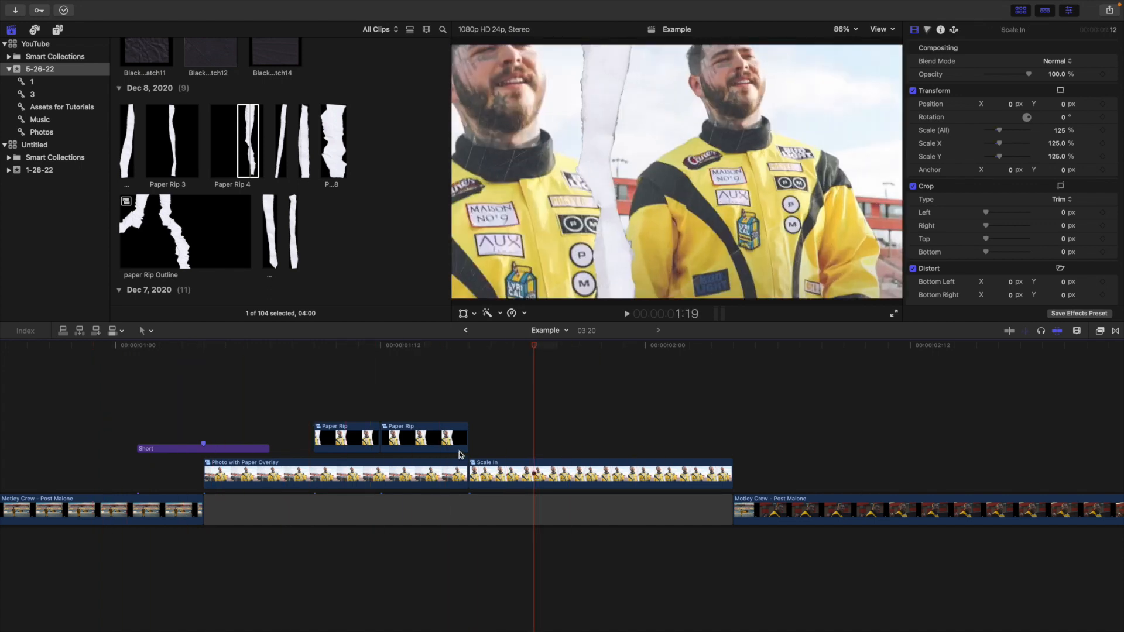
Add a marker to the Scale In clip at 1:19, three frames after its start.
{"action": "left_click", "coordinate": [472, 410]}
{"action": "key", "text": "Right"}
{"action": "key", "text": "Right"}
{"action": "key", "text": "Right"}
Place Photo 14 from the Photos collection above the Scale In clip at the marker and trim its end to 2:04.
{"action": "left_click", "coordinate": [47, 134]}
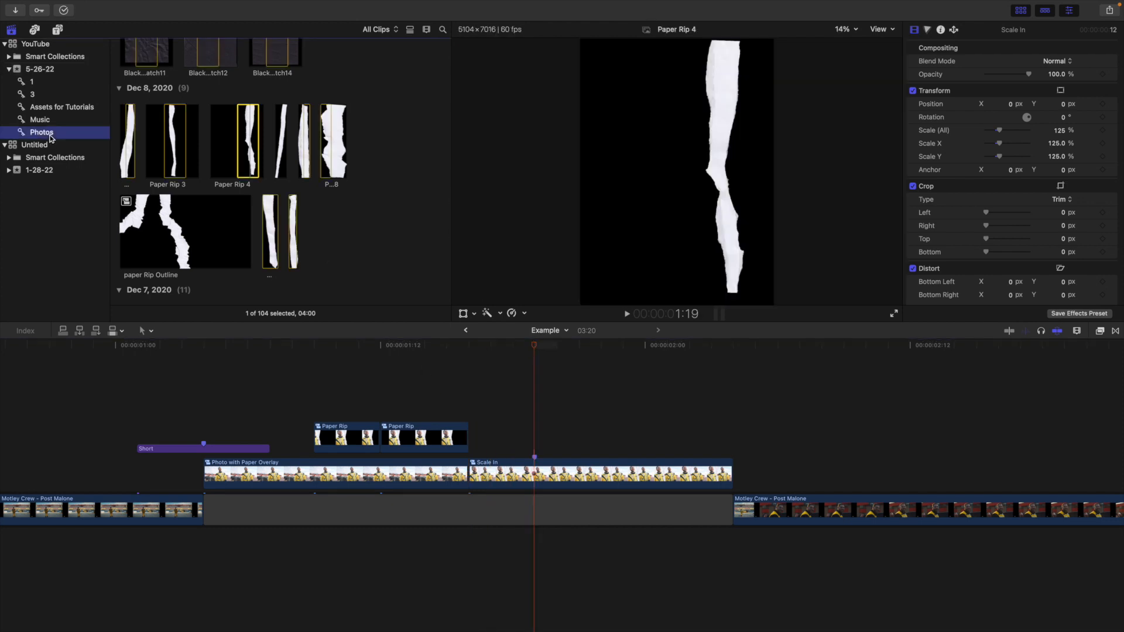
{"action": "scroll", "coordinate": [204, 170], "scroll_direction": "up", "scroll_amount": 3}
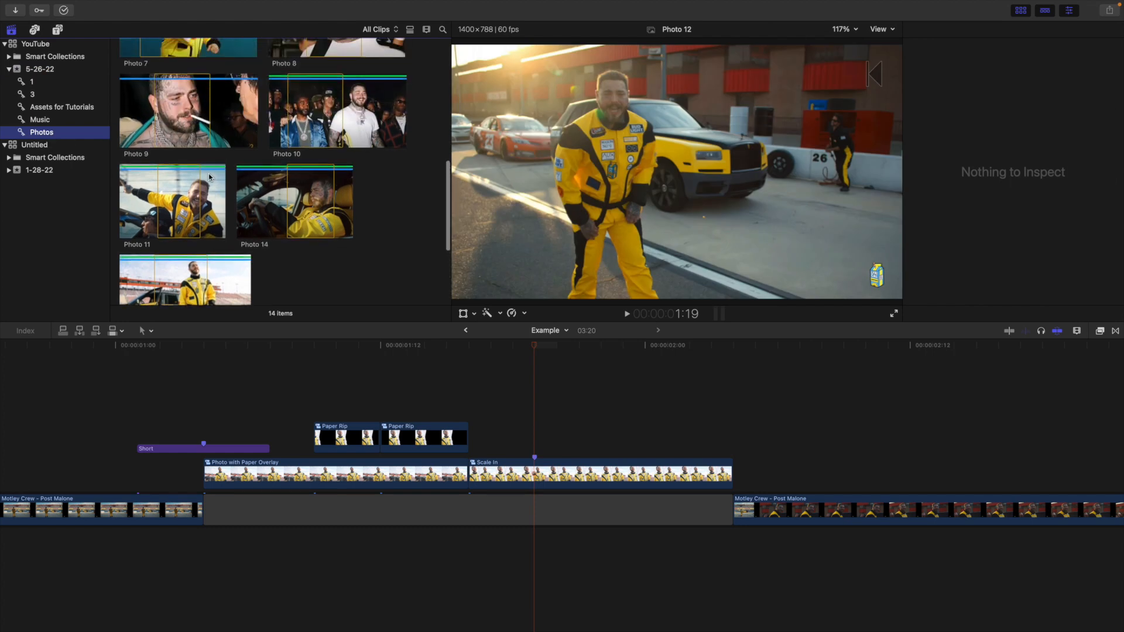
{"action": "left_click", "coordinate": [305, 194]}
{"action": "left_click_drag", "start_coordinate": [306, 193], "coordinate": [539, 421]}
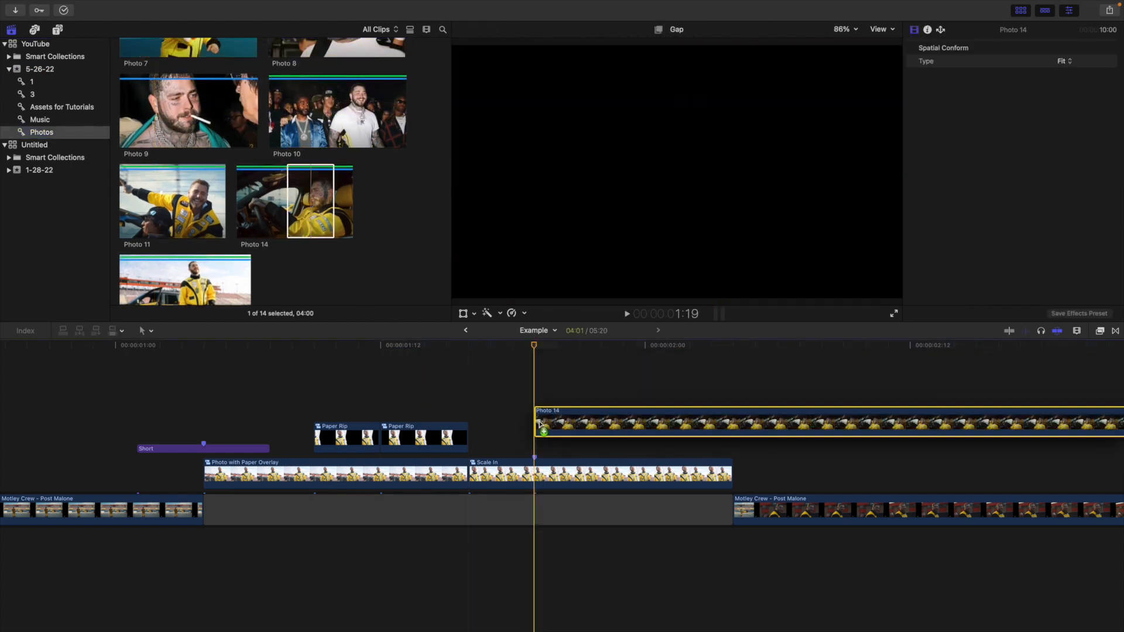
{"action": "left_click", "coordinate": [733, 436]}
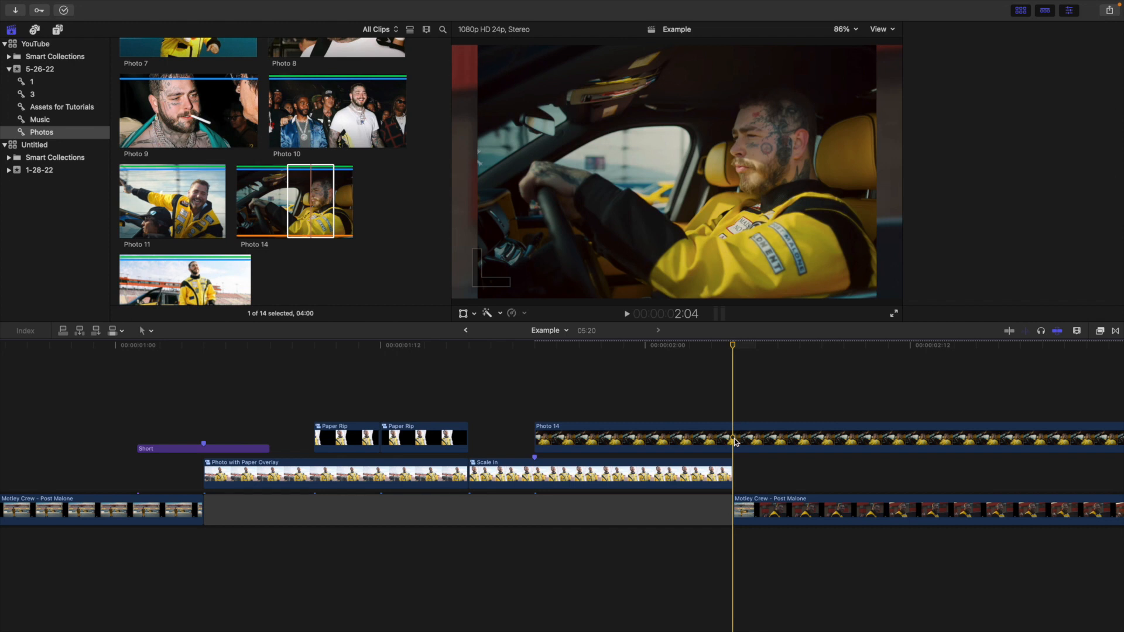
{"action": "key", "text": "alt+]"}
Place BlackSheet6 from the 5-26-22 event above Photo 14 at 1:19 and trim its end to 2:04.
{"action": "left_click", "coordinate": [598, 408]}
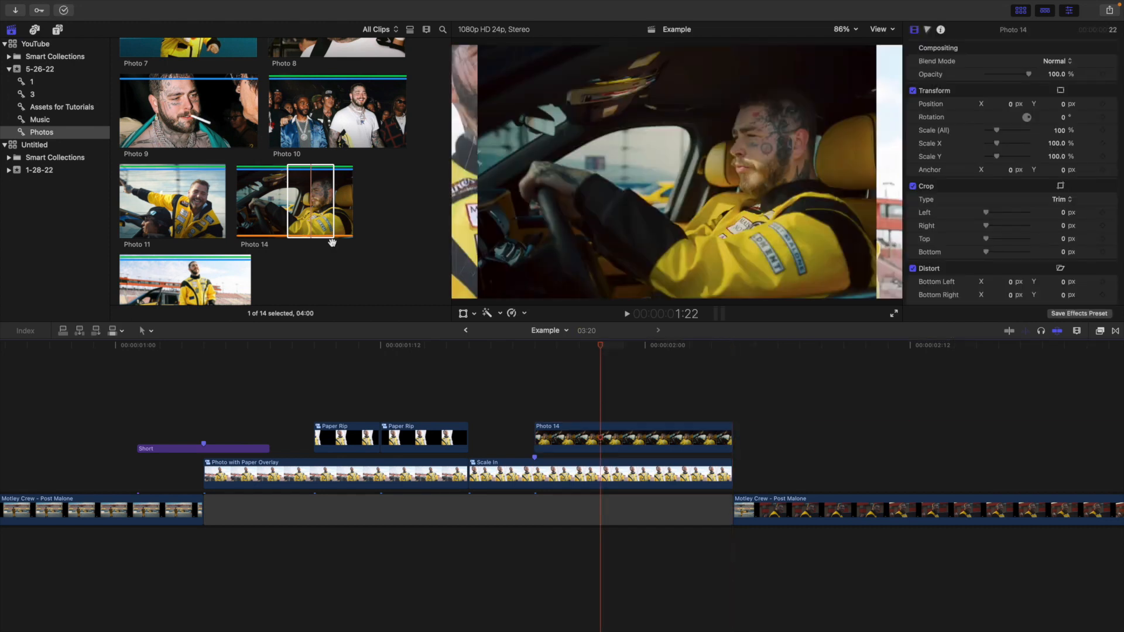
{"action": "left_click", "coordinate": [42, 71]}
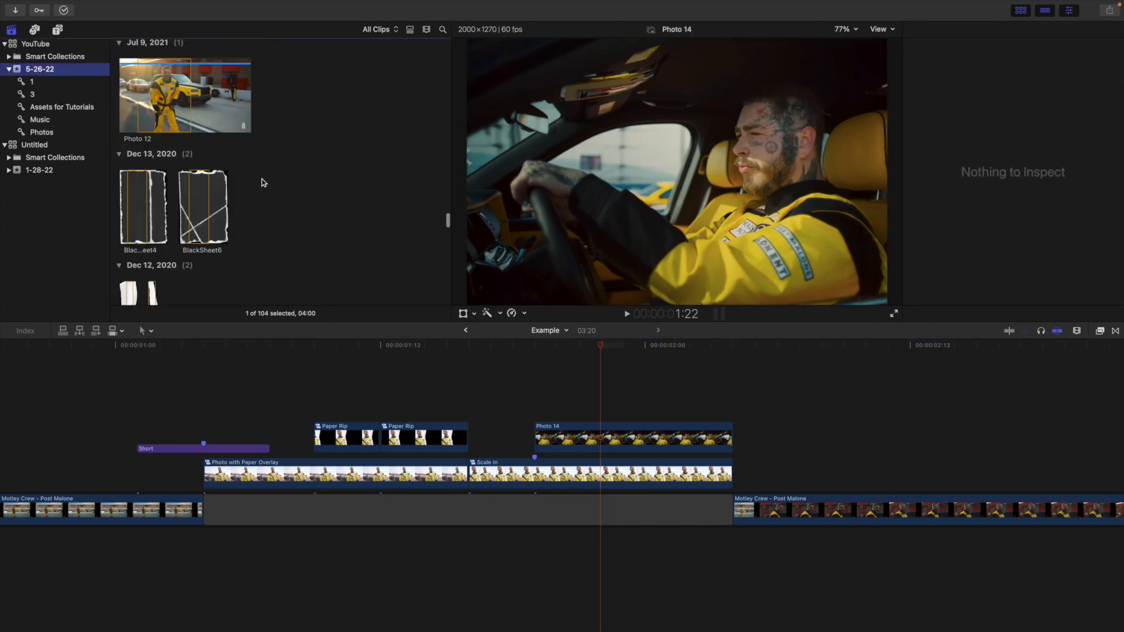
{"action": "left_click_drag", "start_coordinate": [201, 206], "coordinate": [544, 399]}
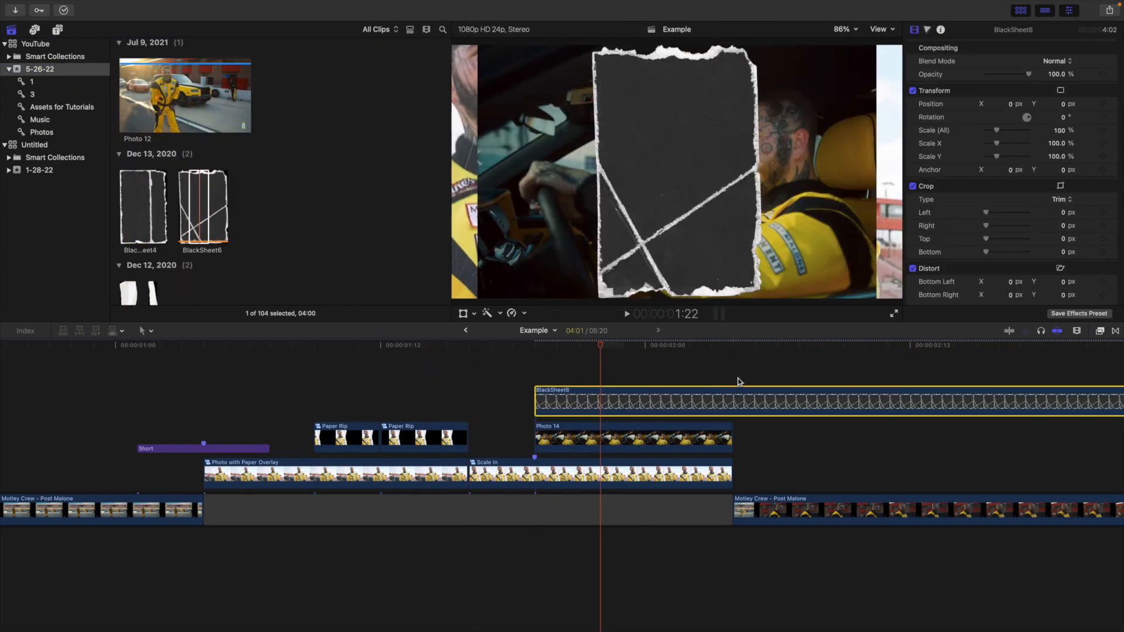
{"action": "left_click", "coordinate": [738, 380]}
{"action": "left_click", "coordinate": [736, 401]}
{"action": "key", "text": "alt+]"}
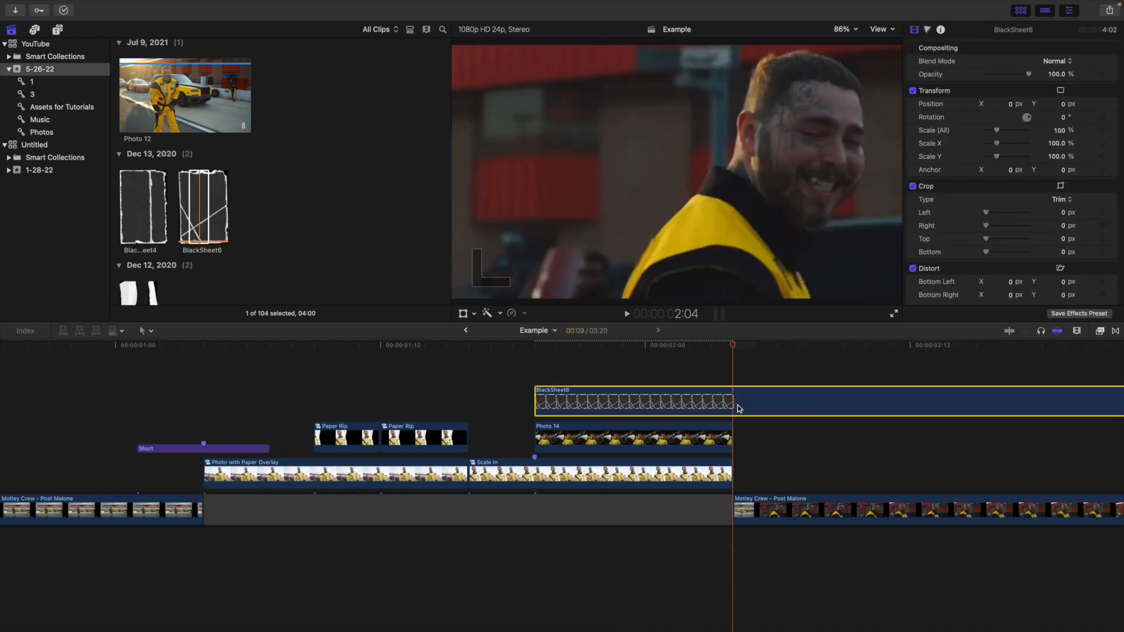
Rotate the BlackSheet6 clip to 90°.
{"action": "left_click", "coordinate": [626, 391]}
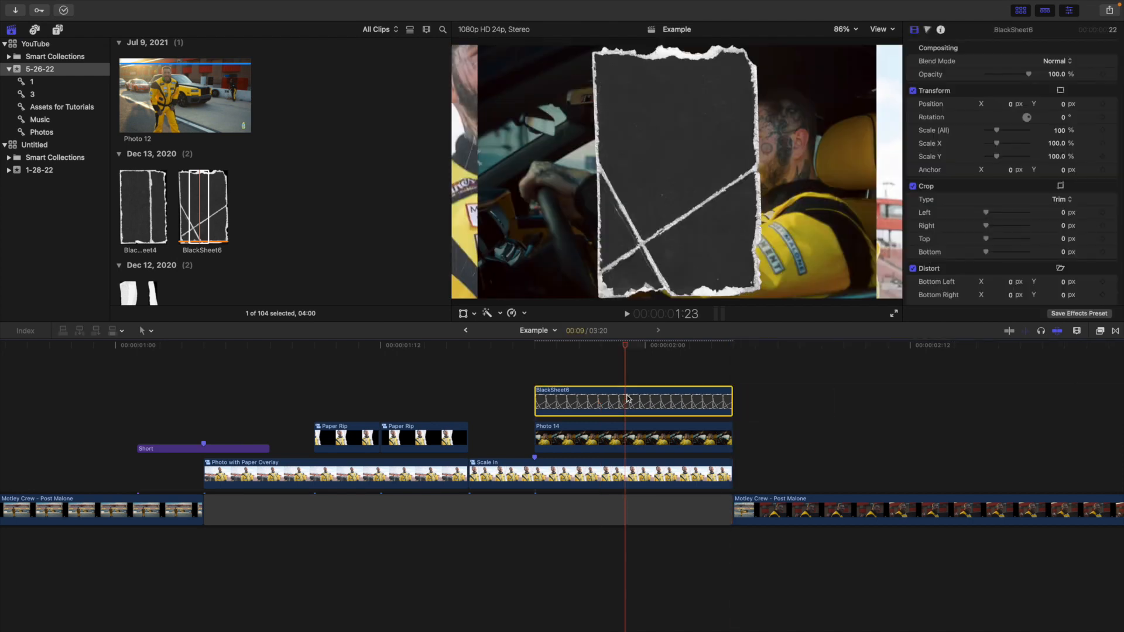
{"action": "left_click", "coordinate": [1064, 118]}
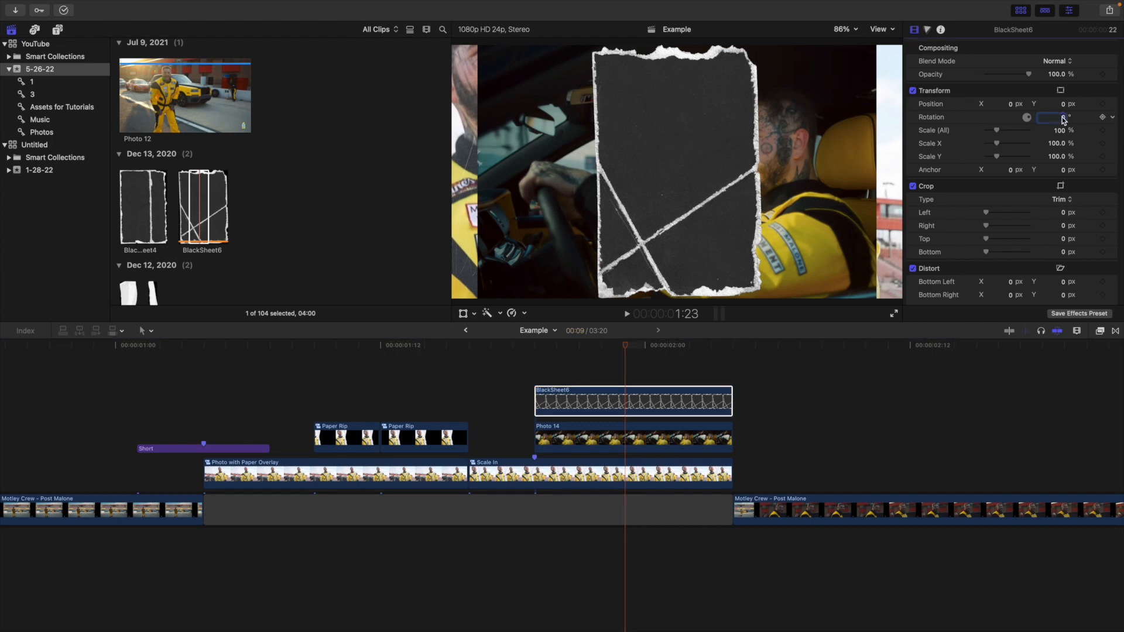
{"action": "key", "text": "Return"}
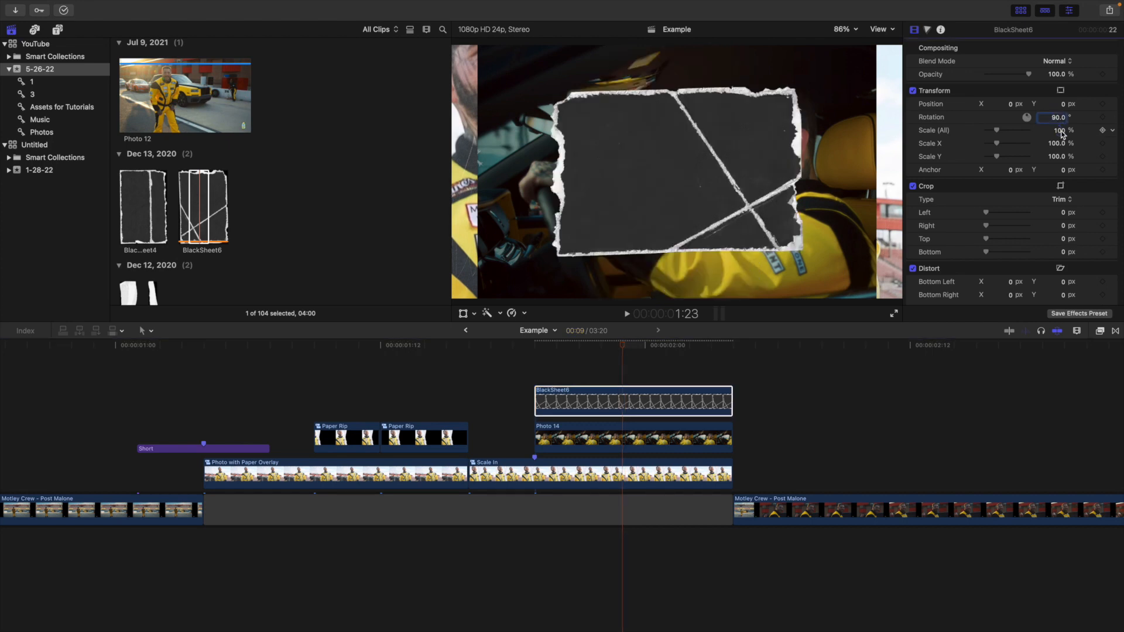
Scale the BlackSheet6 clip to 132% and stack a duplicate of it directly above, aligned at 1:19.
{"action": "left_click_drag", "start_coordinate": [1059, 130], "coordinate": [1063, 129]}
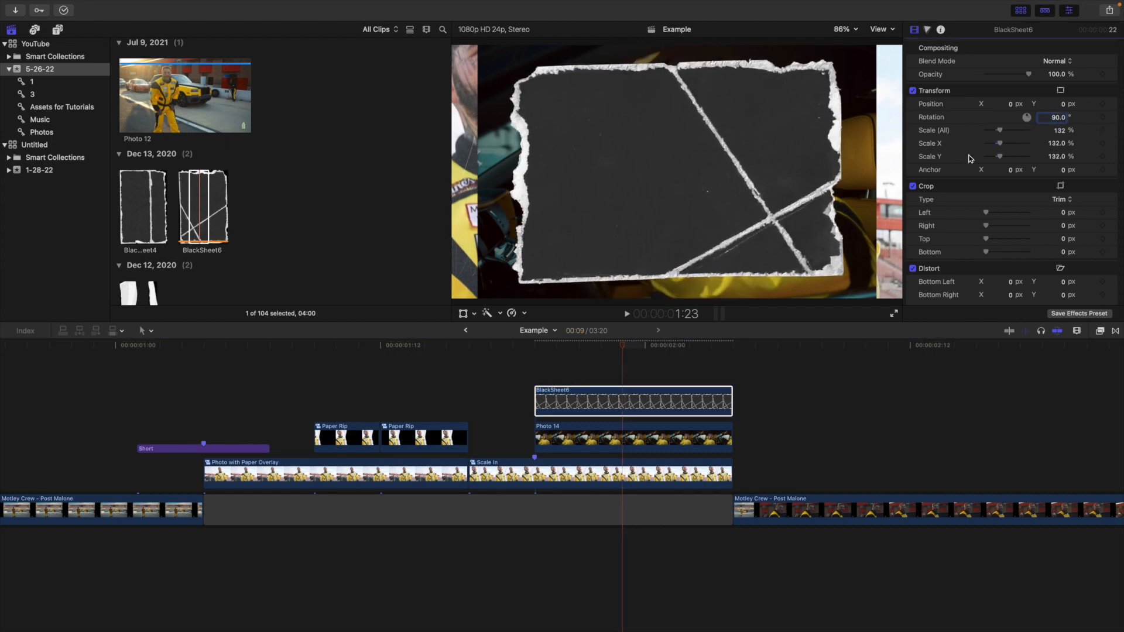
{"action": "left_click", "coordinate": [620, 395]}
{"action": "scroll", "coordinate": [749, 388], "scroll_direction": "right", "scroll_amount": 3}
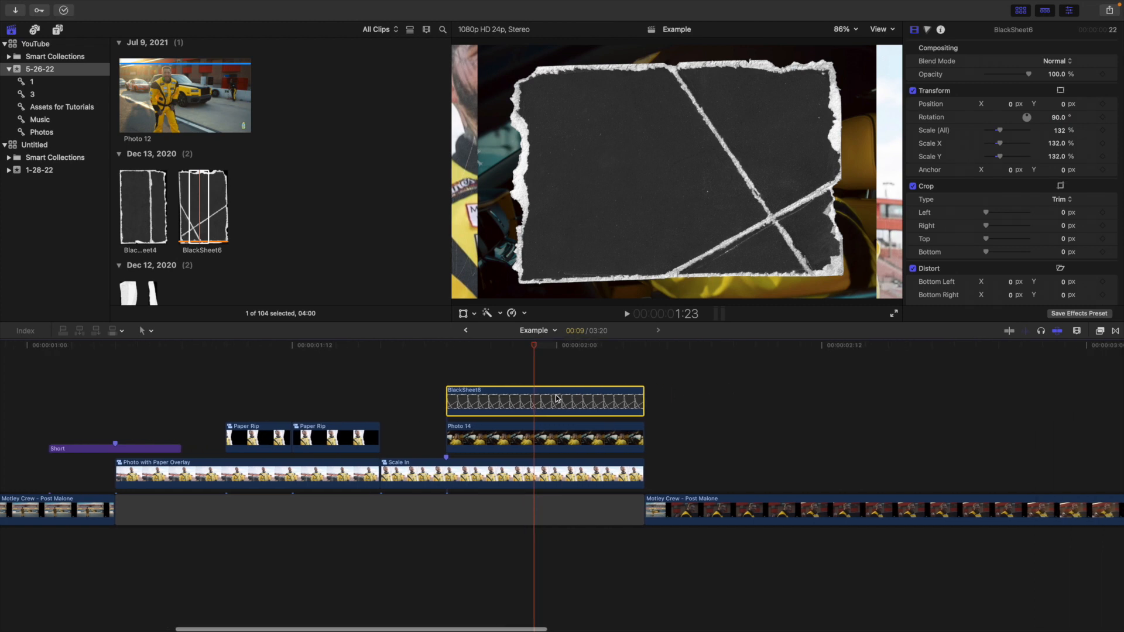
{"action": "left_click_drag", "start_coordinate": [556, 398], "coordinate": [557, 383]}
Set the upper BlackSheet6 clip's blend mode to Screen and the lower one's to Stencil Alpha.
{"action": "left_click", "coordinate": [1054, 62]}
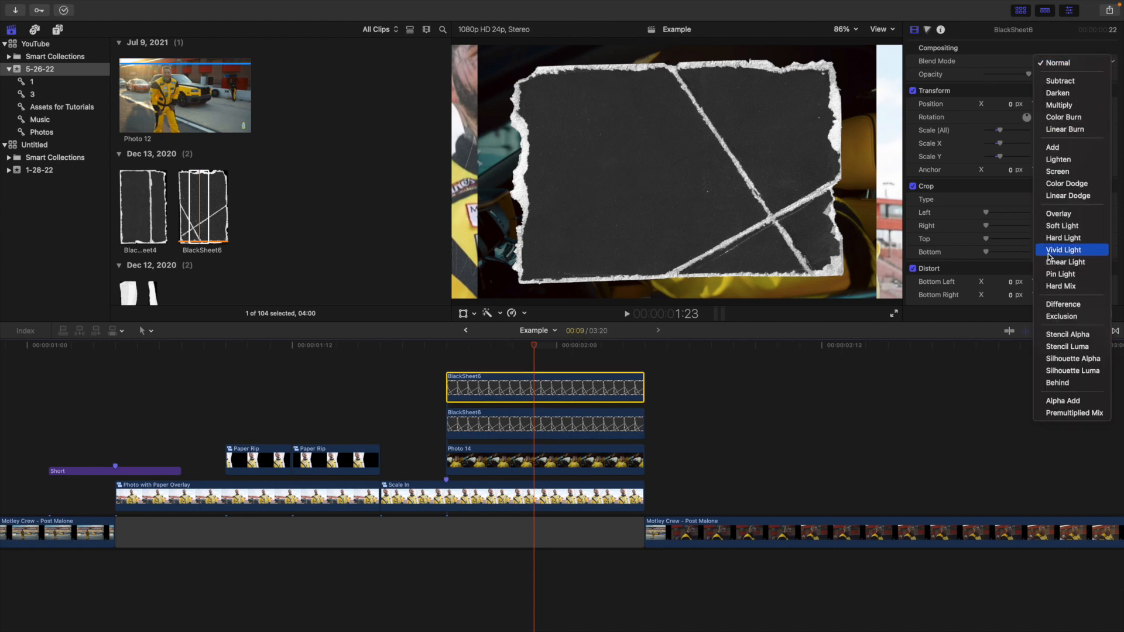
{"action": "left_click", "coordinate": [1057, 171]}
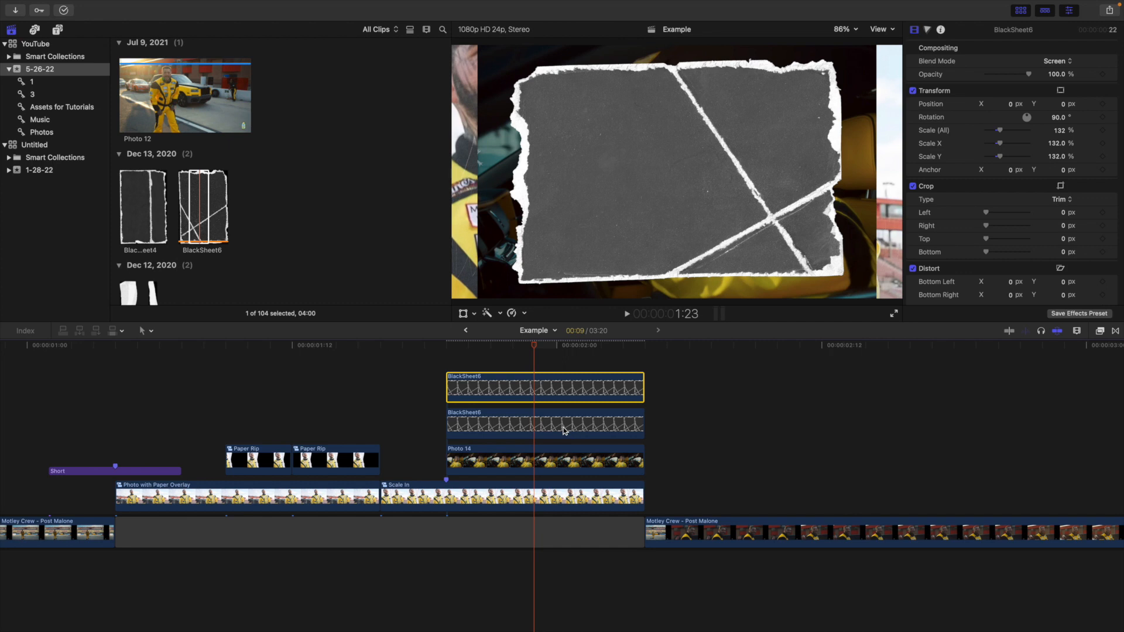
{"action": "left_click", "coordinate": [563, 431]}
{"action": "left_click", "coordinate": [1053, 61]}
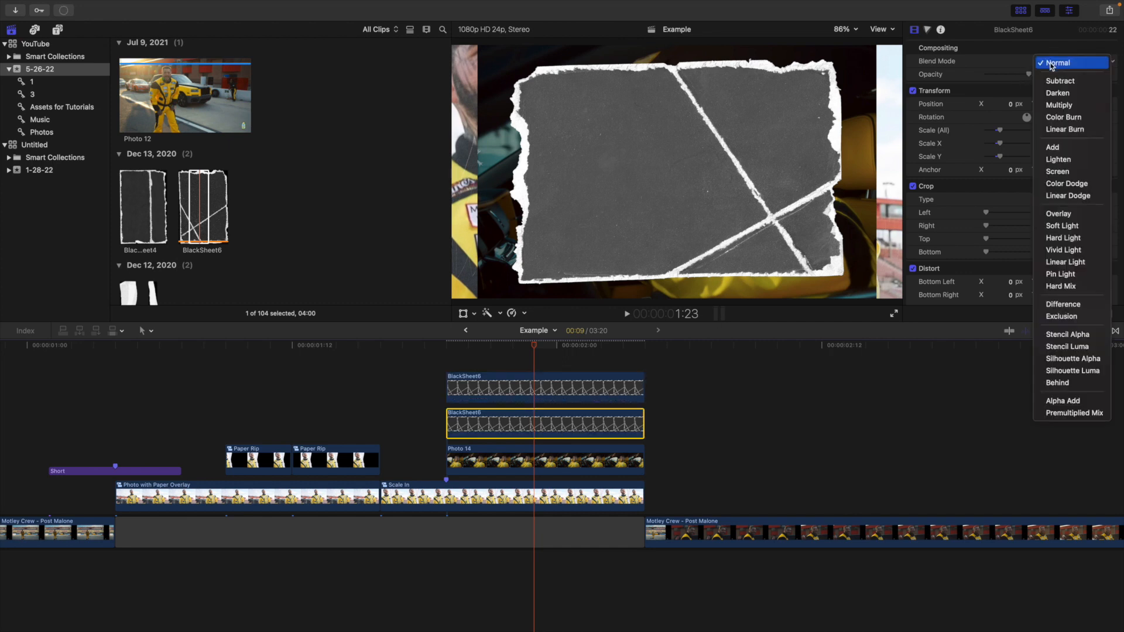
{"action": "left_click", "coordinate": [1057, 334]}
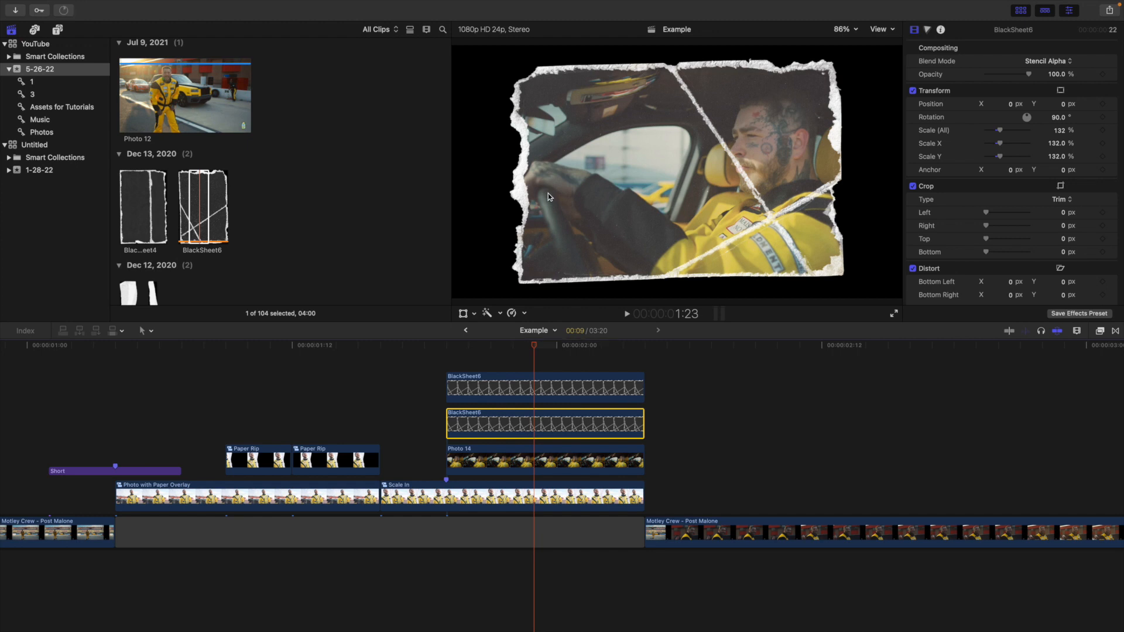
Combine both BlackSheet6 clips and Photo 14 into a compound clip named "Paper Overlay" in the 5-26-22 event.
{"action": "left_click_drag", "start_coordinate": [501, 360], "coordinate": [541, 454]}
{"action": "key", "text": "alt+g"}
{"action": "type", "text": "Paper Overlay"}
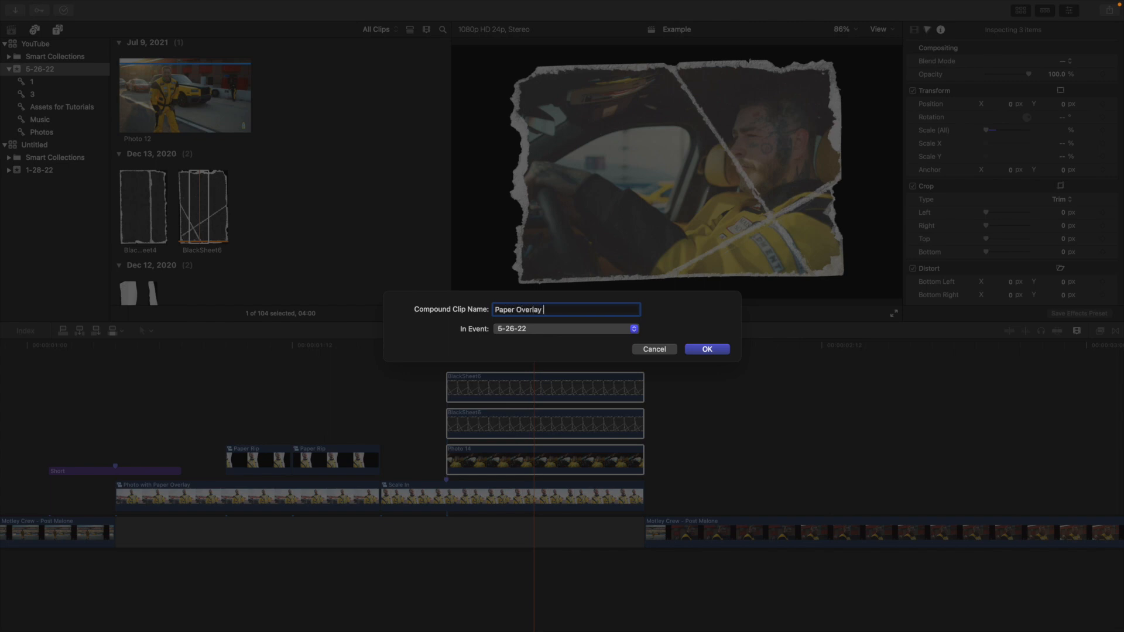
{"action": "key", "text": "Return"}
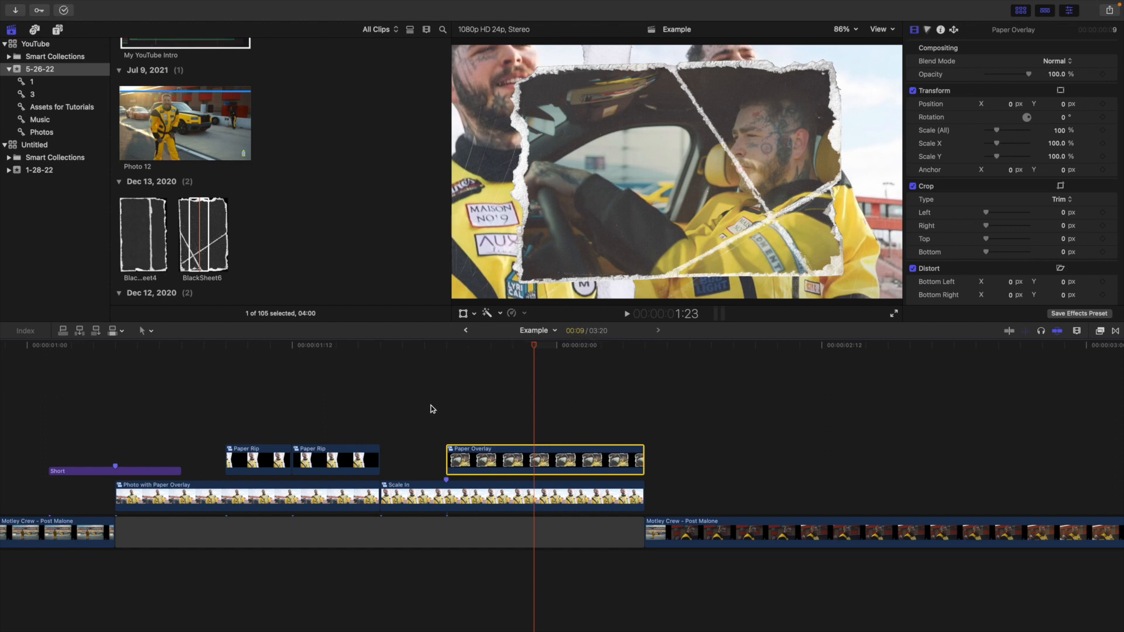
Split the Paper Overlay clip at 1:23 and set its second part to 108% scale and 5° rotation.
{"action": "left_click", "coordinate": [449, 408]}
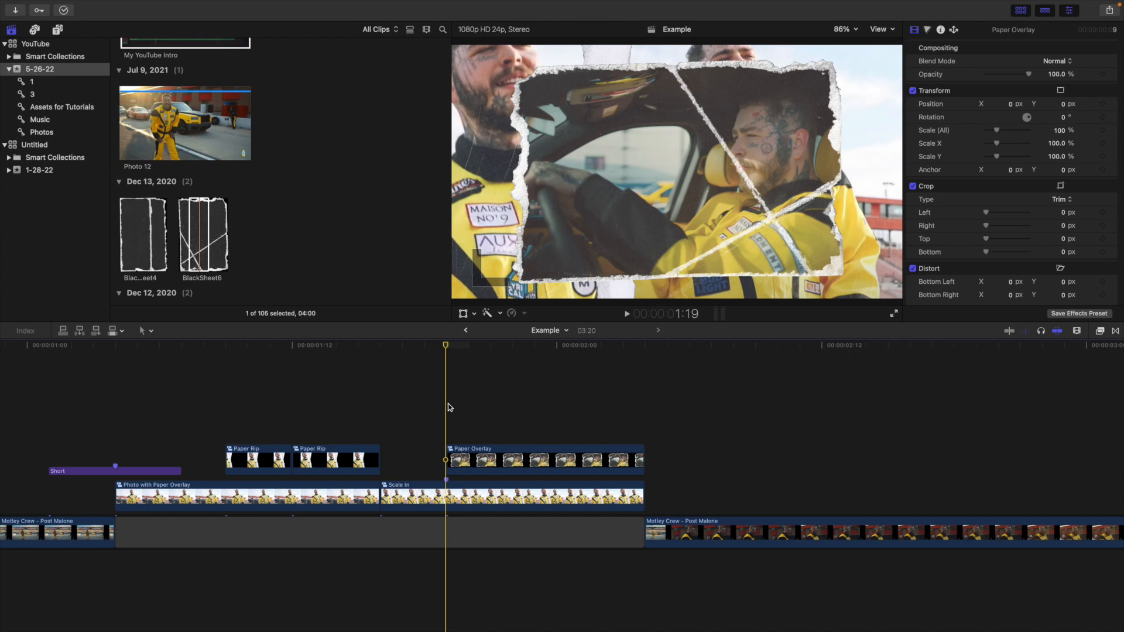
{"action": "key", "text": "space"}
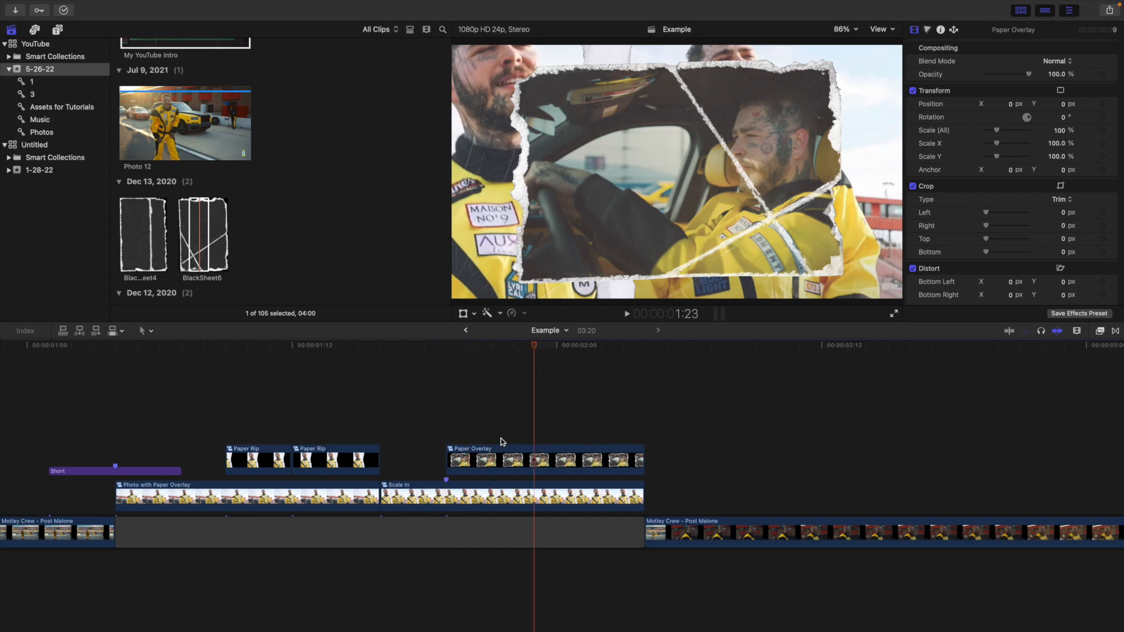
{"action": "left_click", "coordinate": [562, 466]}
{"action": "key", "text": "super+b"}
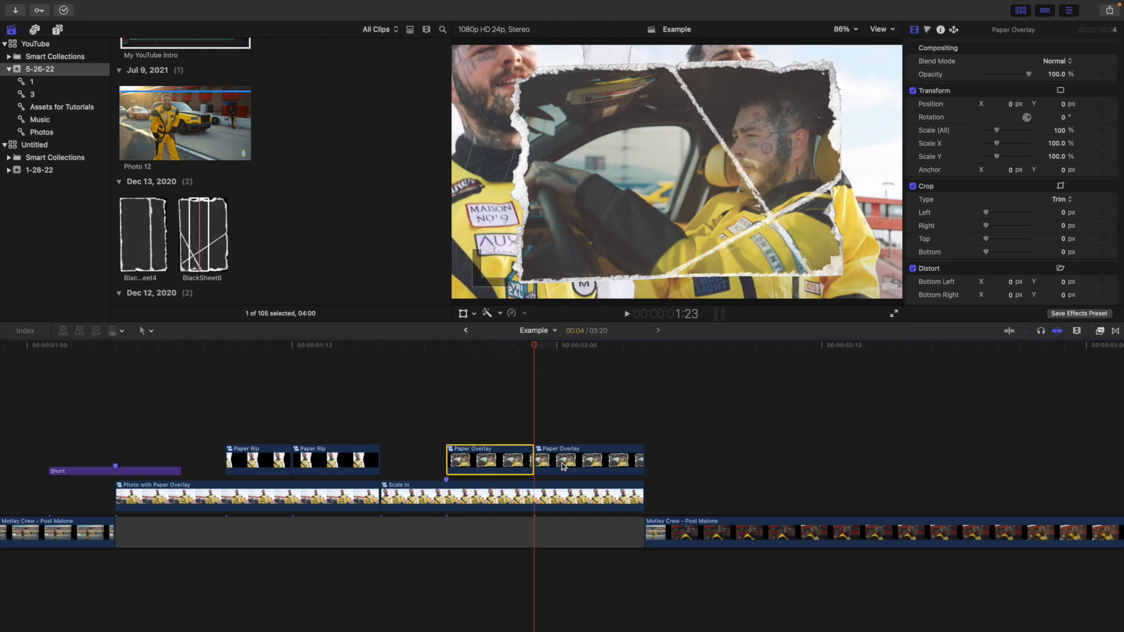
{"action": "left_click", "coordinate": [562, 467]}
{"action": "left_click_drag", "start_coordinate": [1057, 130], "coordinate": [1060, 113]}
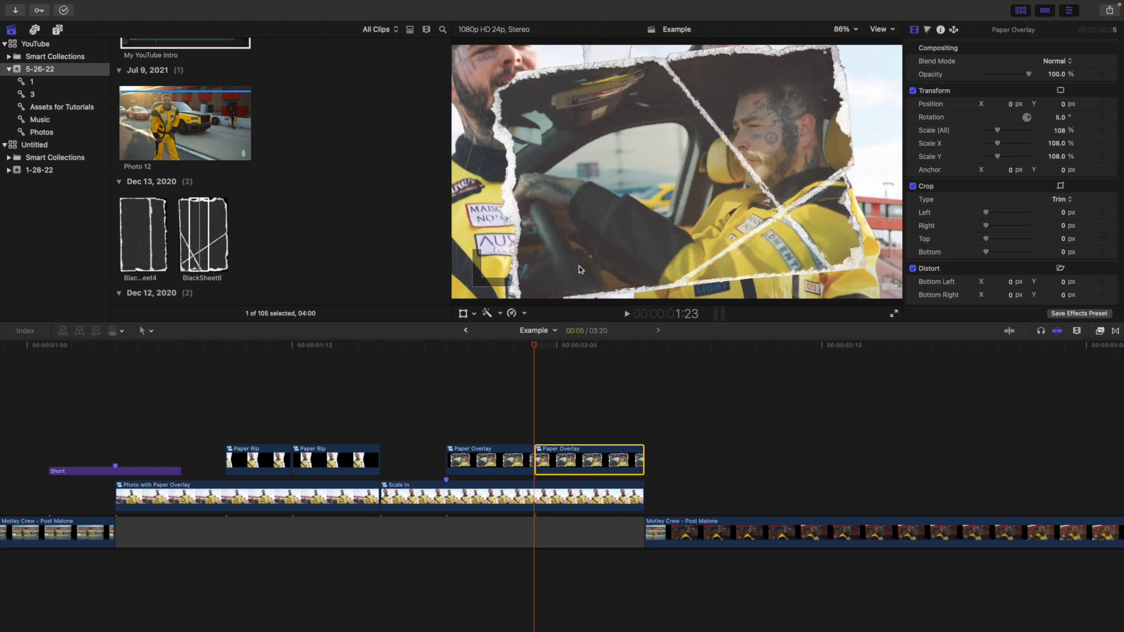
Place the Yellow5 tape image above the second Paper Overlay clip at 1:23 and trim its end to 2:04.
{"action": "scroll", "coordinate": [258, 169], "scroll_direction": "down", "scroll_amount": 10}
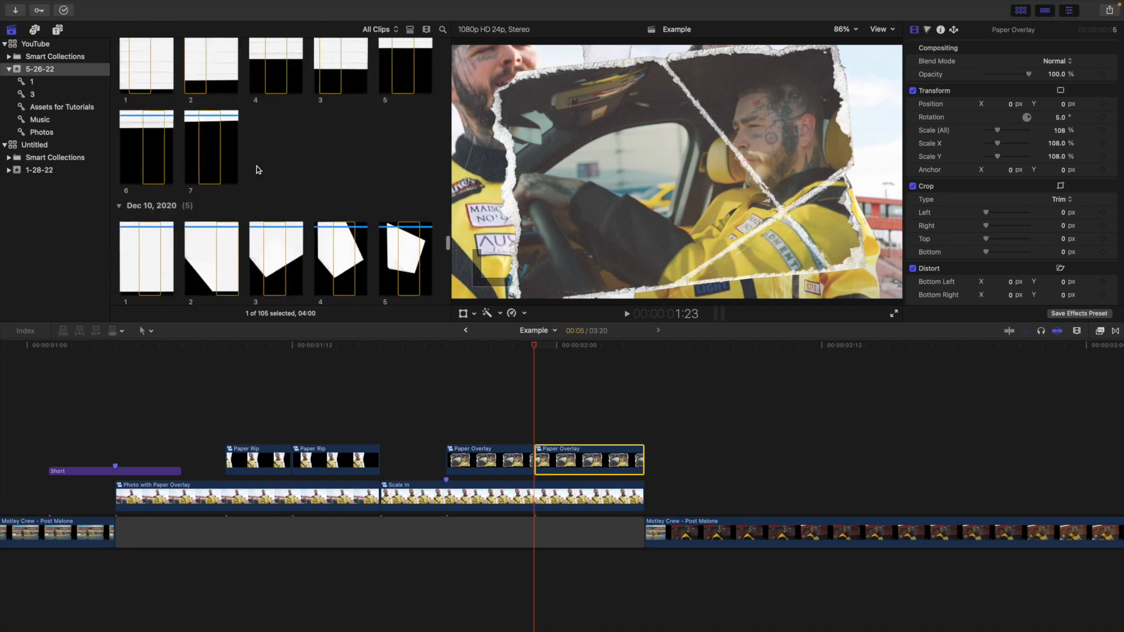
{"action": "scroll", "coordinate": [256, 169], "scroll_direction": "down", "scroll_amount": 15}
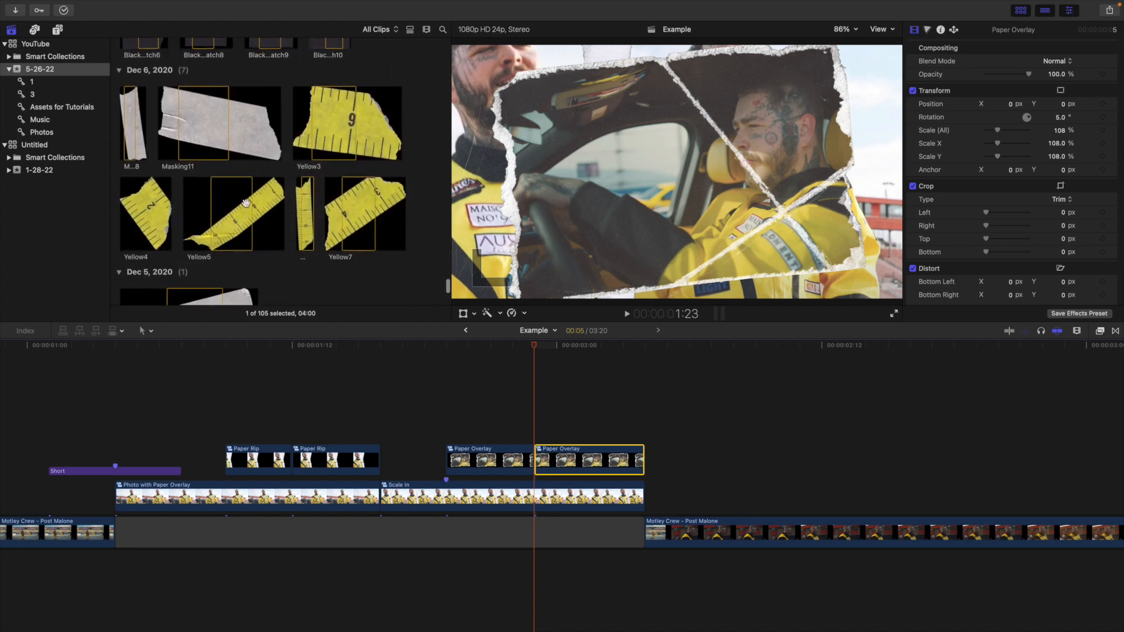
{"action": "left_click_drag", "start_coordinate": [231, 205], "coordinate": [539, 405]}
{"action": "left_click", "coordinate": [647, 415]}
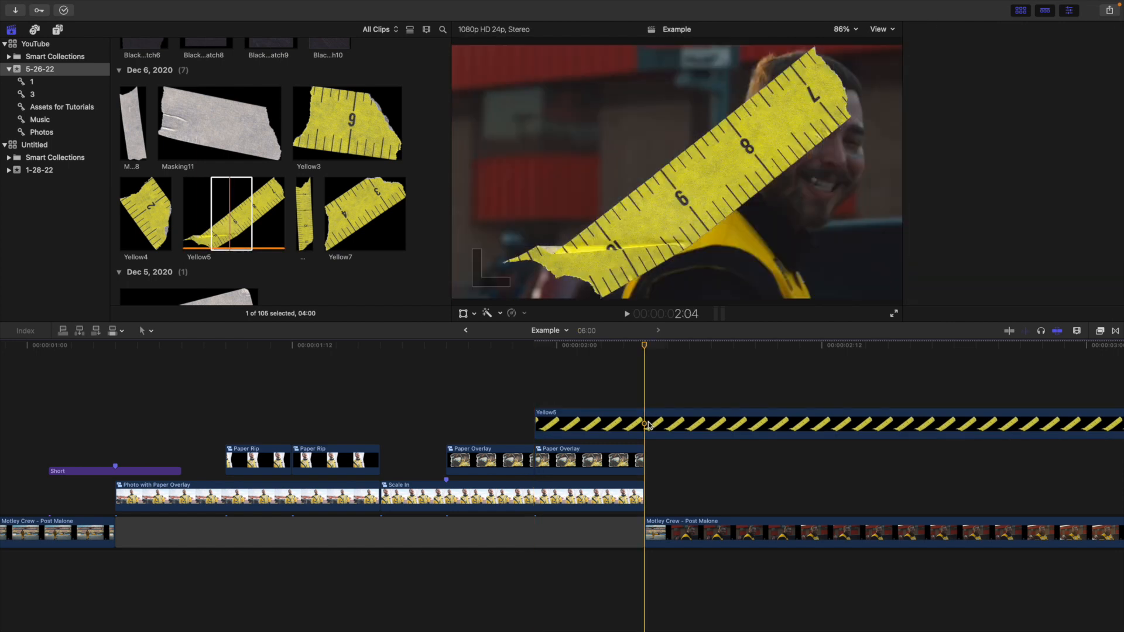
{"action": "left_click", "coordinate": [647, 424]}
{"action": "key", "text": "alt+bracketright"}
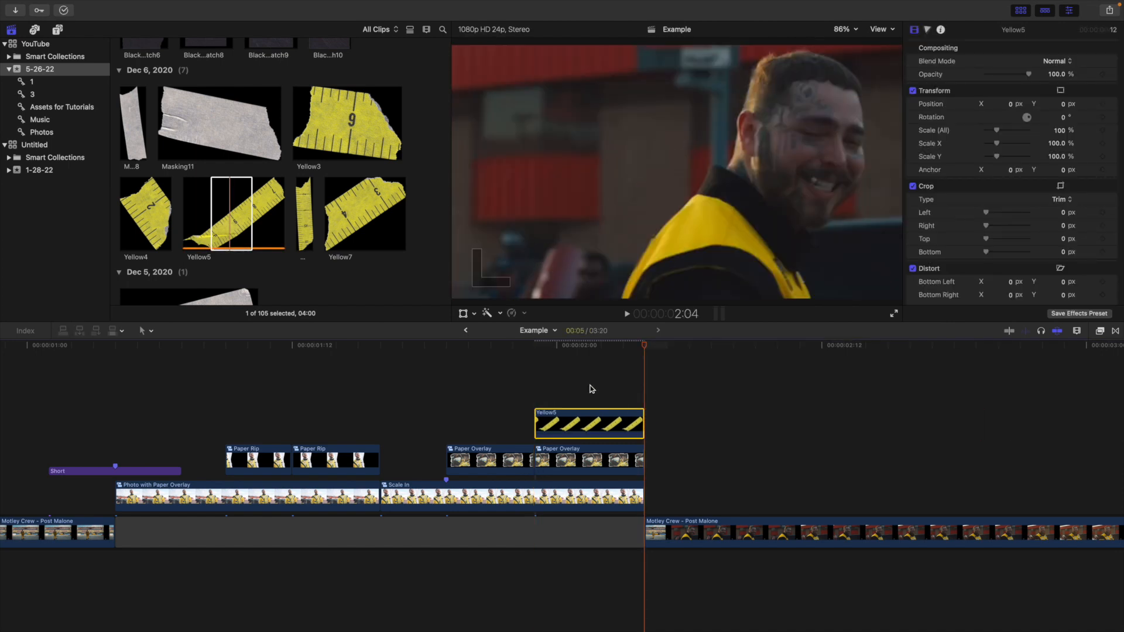
Scale the Yellow5 tape to about 45% and move it to the frame's upper-left corner, about X -740, Y 397 px.
{"action": "left_click", "coordinate": [586, 386]}
{"action": "left_click", "coordinate": [591, 420]}
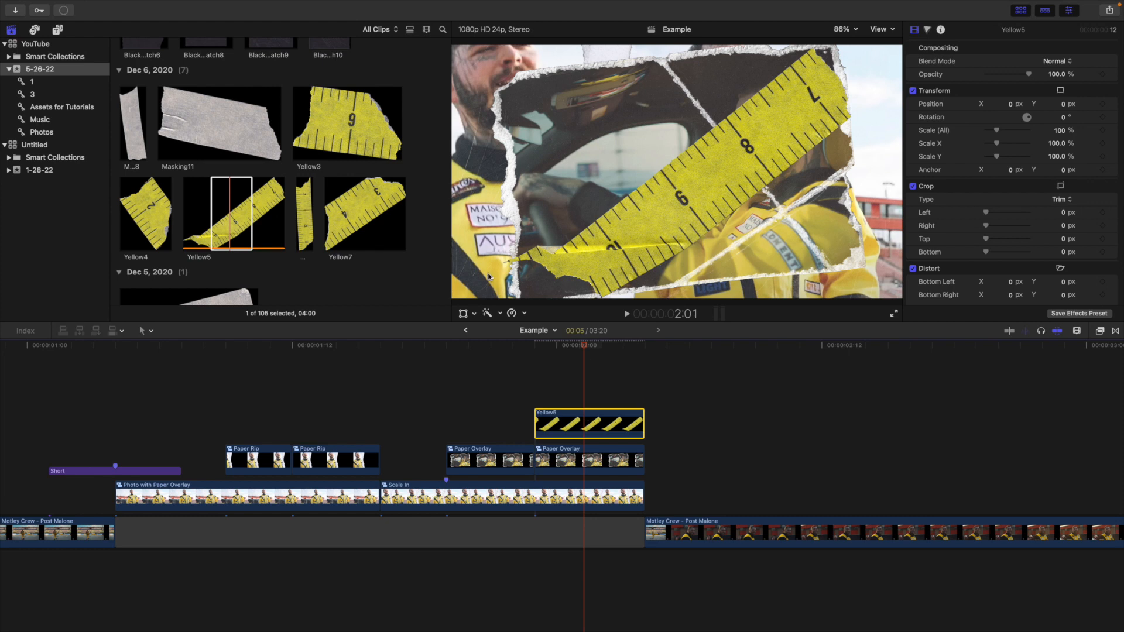
{"action": "left_click", "coordinate": [463, 314]}
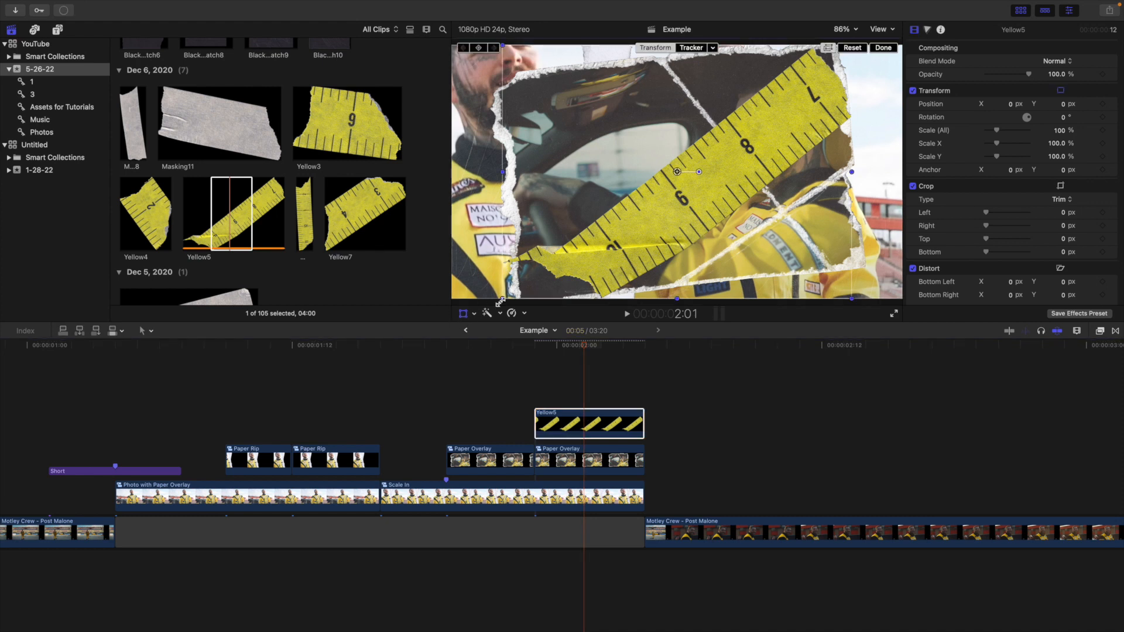
{"action": "left_click_drag", "start_coordinate": [502, 300], "coordinate": [490, 104]}
{"action": "left_click", "coordinate": [873, 51]}
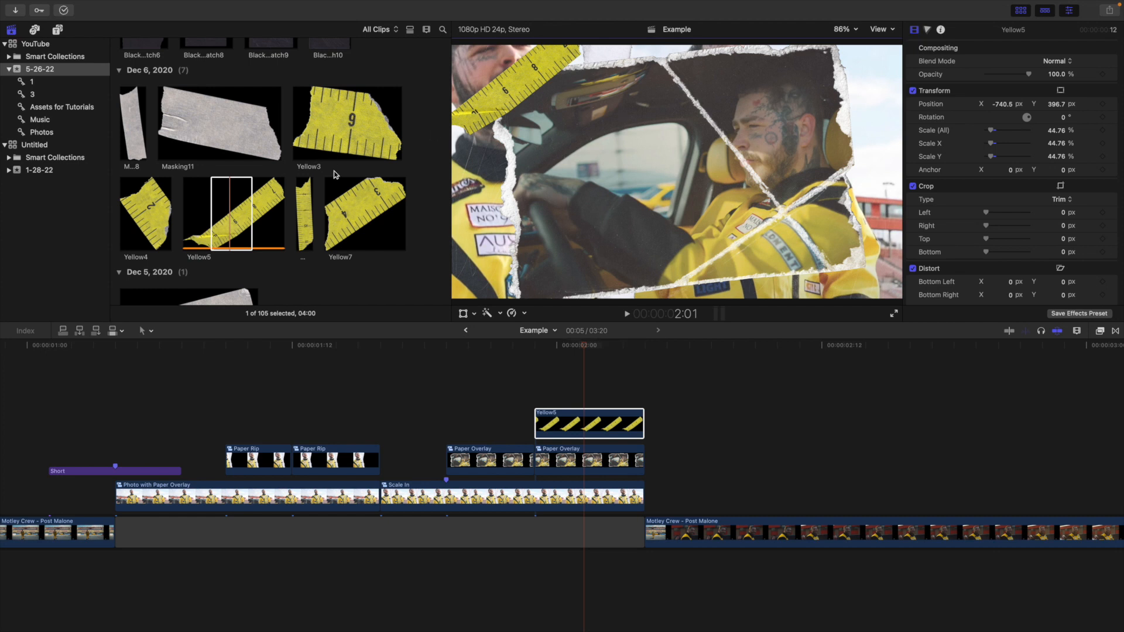
Place the Yellow7 tape image above the Yellow5 clip at 1:23 and trim its end to 2:04.
{"action": "left_click_drag", "start_coordinate": [361, 212], "coordinate": [549, 384]}
{"action": "left_click", "coordinate": [645, 364]}
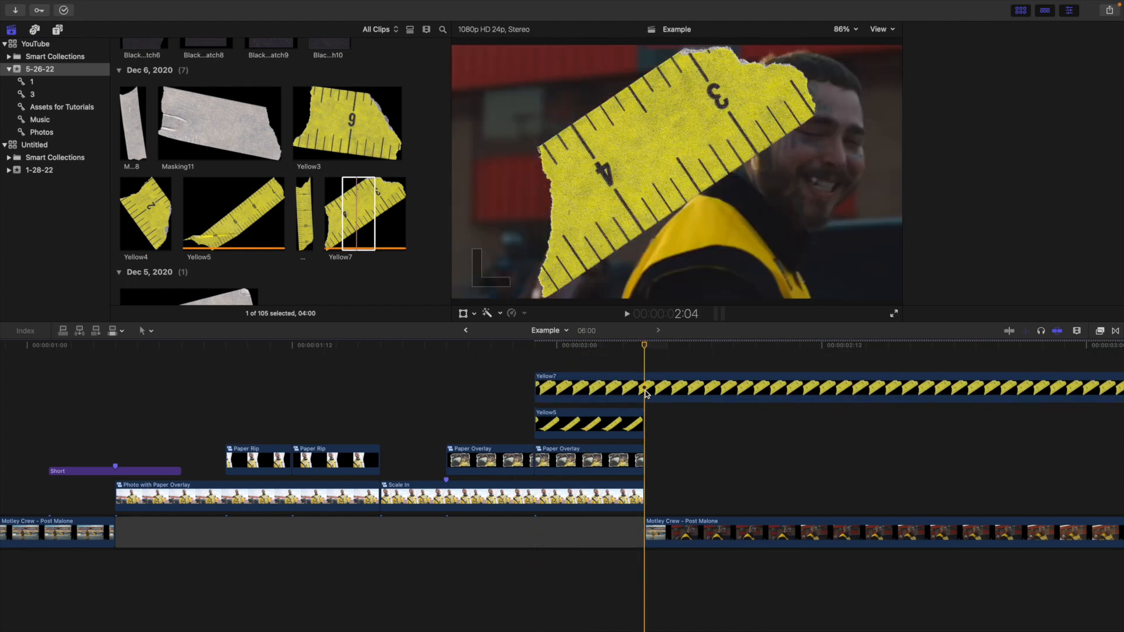
{"action": "left_click", "coordinate": [646, 390]}
{"action": "key", "text": "alt+]"}
Scale the Yellow7 tape to about 40% and move it to the frame's lower-right corner, about X 798, Y -410 px.
{"action": "left_click", "coordinate": [583, 369]}
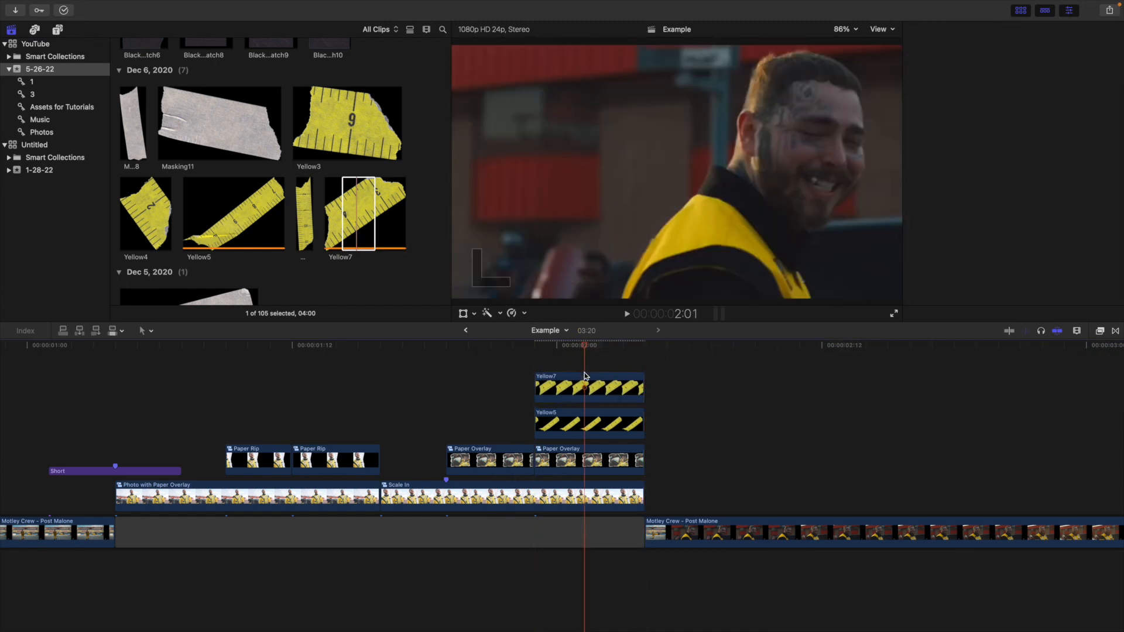
{"action": "left_click", "coordinate": [587, 387]}
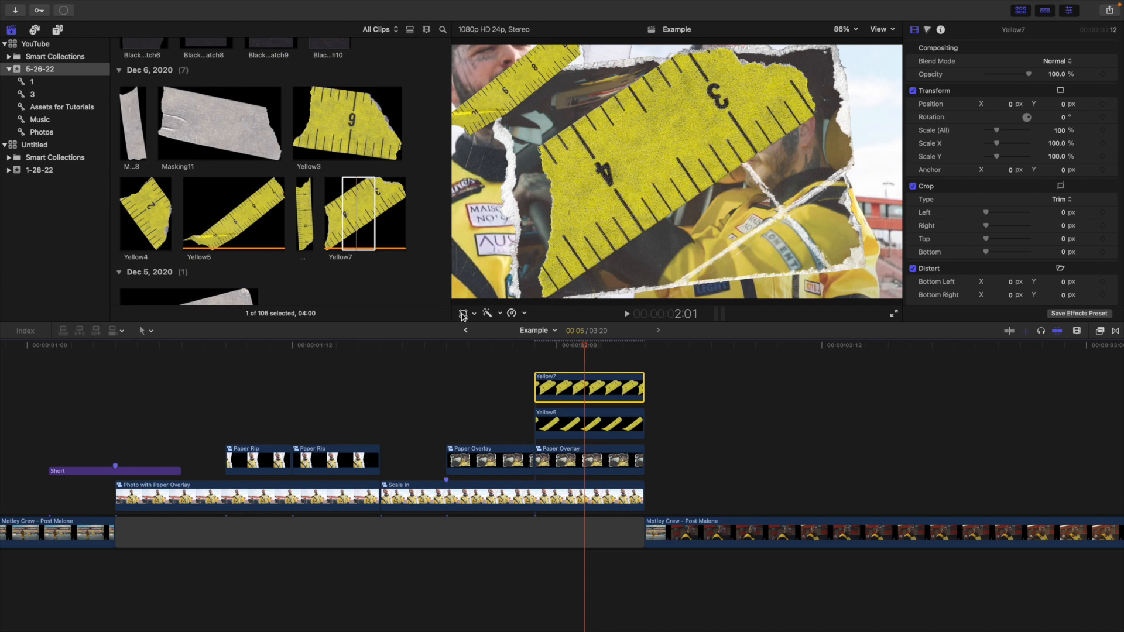
{"action": "left_click", "coordinate": [462, 316]}
{"action": "left_click_drag", "start_coordinate": [539, 295], "coordinate": [634, 210]}
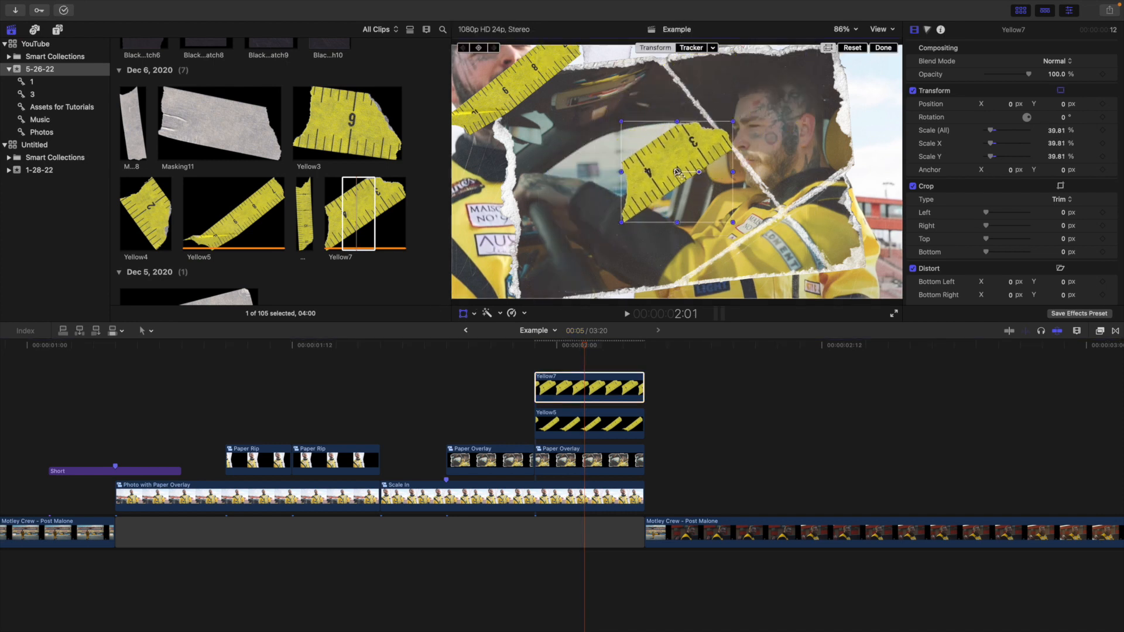
{"action": "left_click_drag", "start_coordinate": [677, 171], "coordinate": [864, 268]}
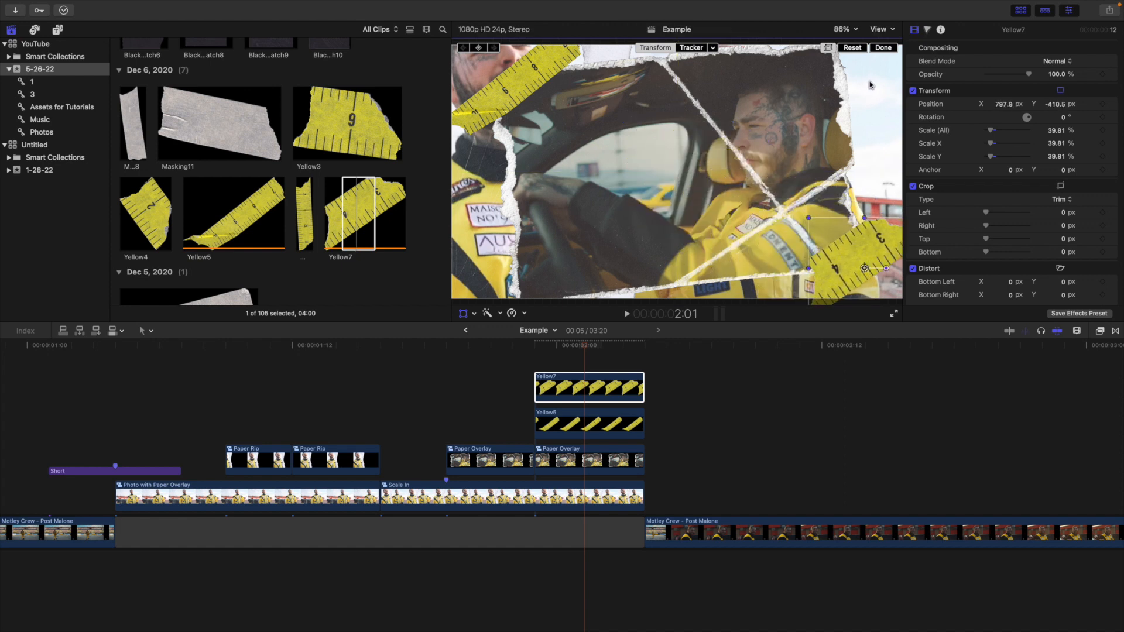
{"action": "left_click", "coordinate": [882, 48]}
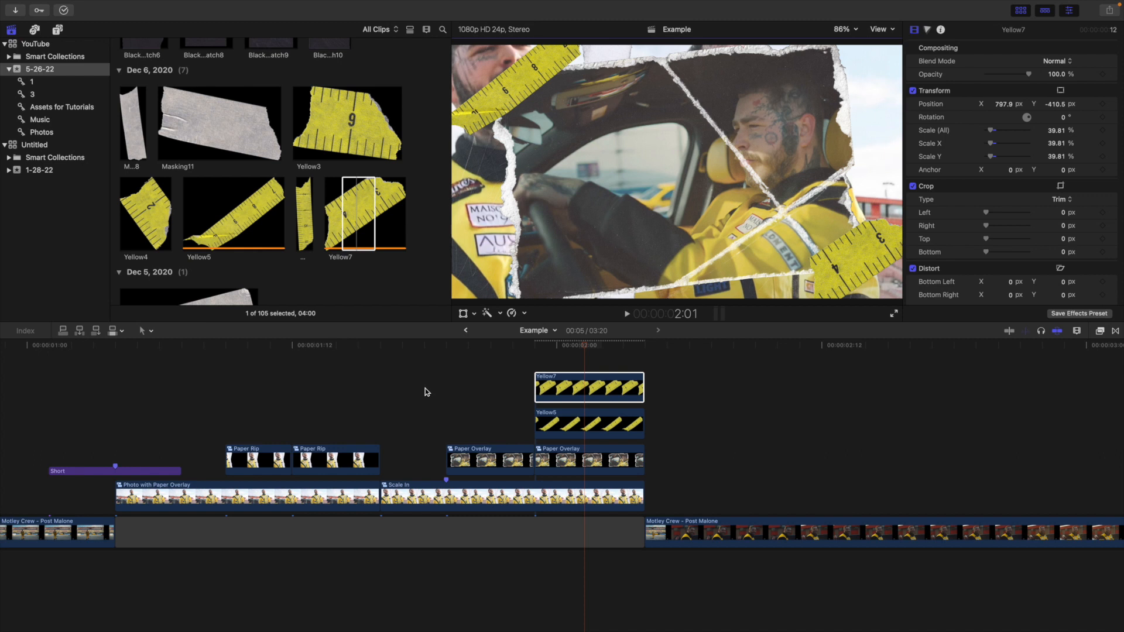
Play back the whole collage transition and check its individual stages from the flash through the paper rips.
{"action": "left_click", "coordinate": [411, 399]}
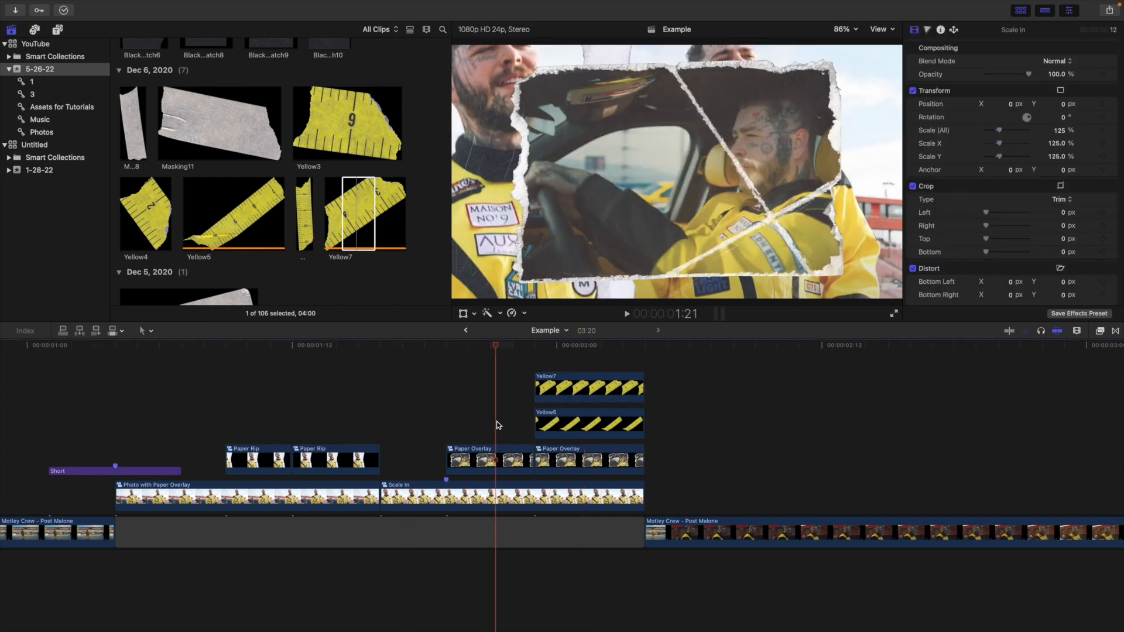
{"action": "left_click", "coordinate": [596, 367]}
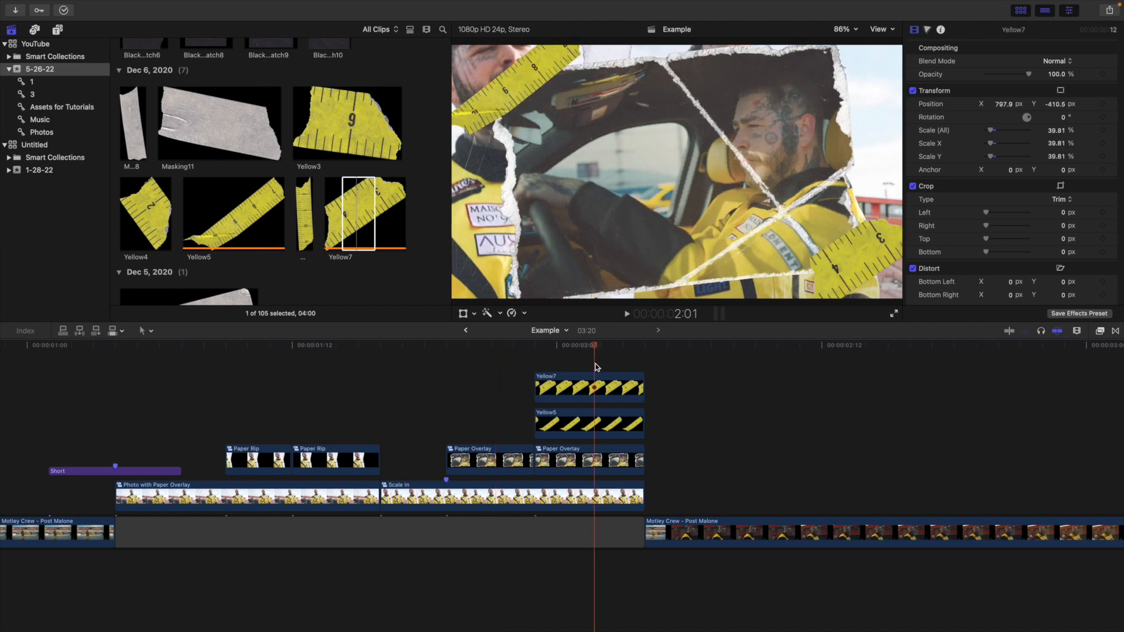
{"action": "key", "text": "super+minus"}
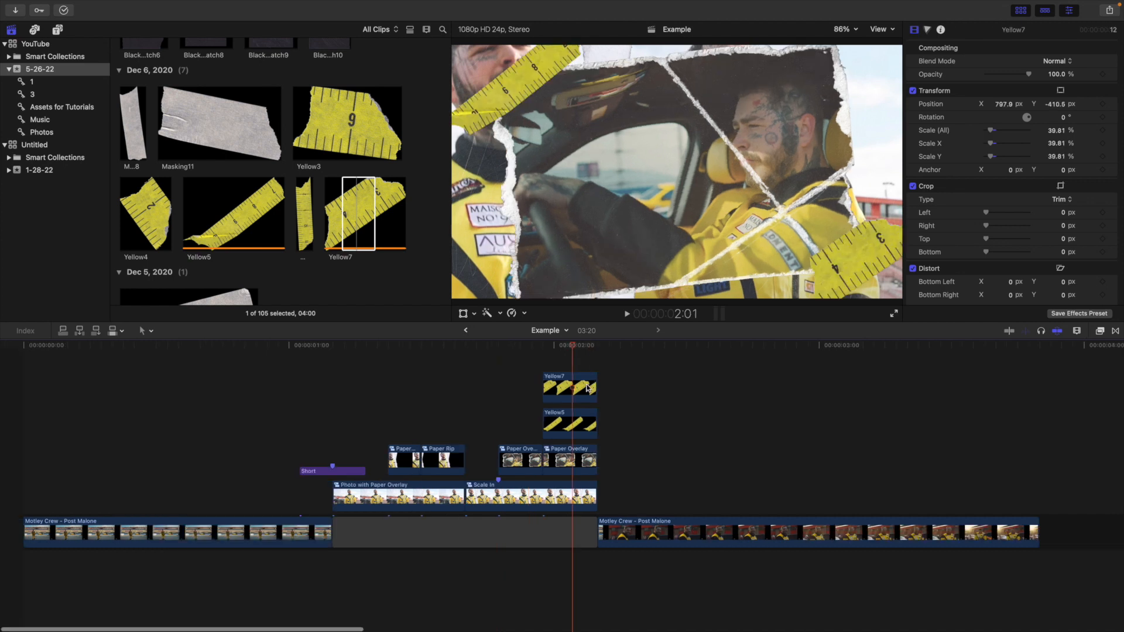
{"action": "left_click", "coordinate": [275, 432]}
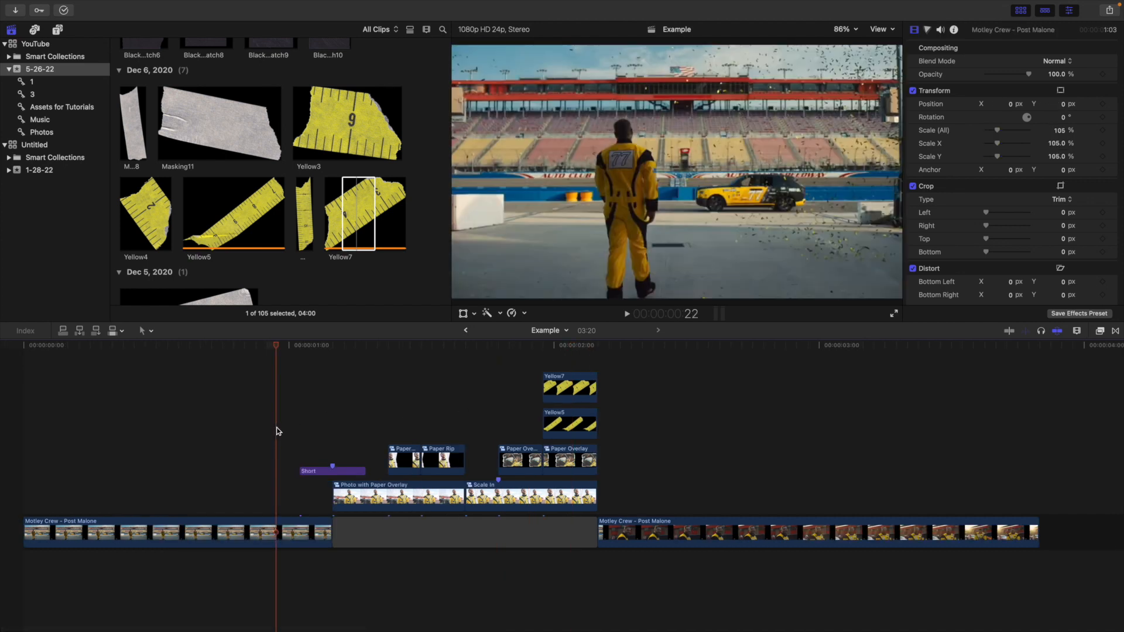
{"action": "key", "text": "space"}
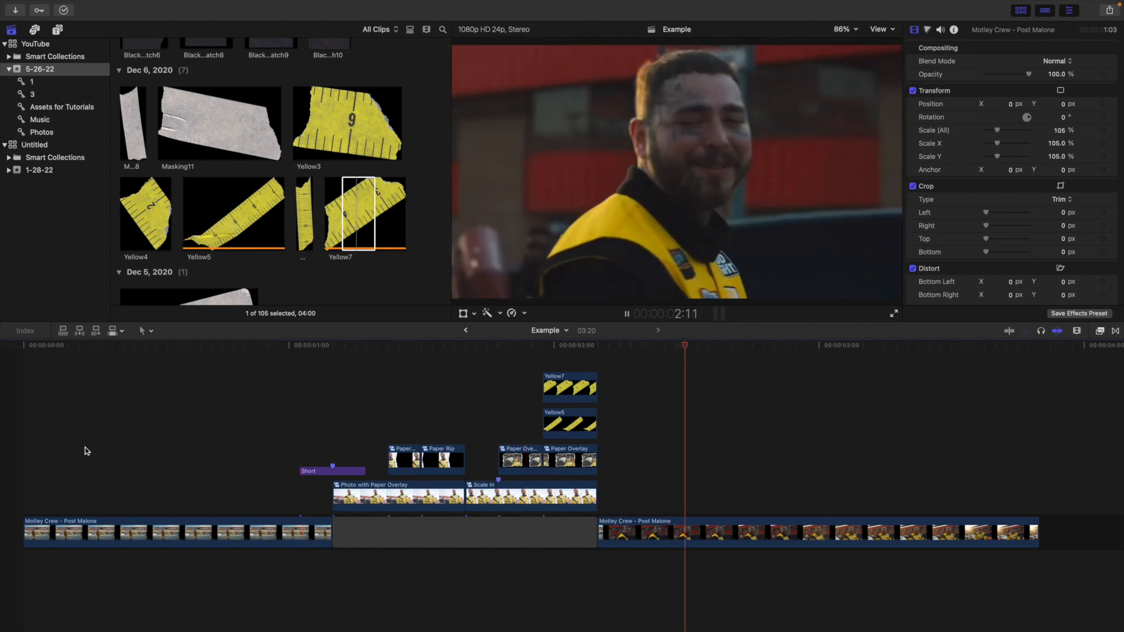
{"action": "left_click", "coordinate": [9, 455]}
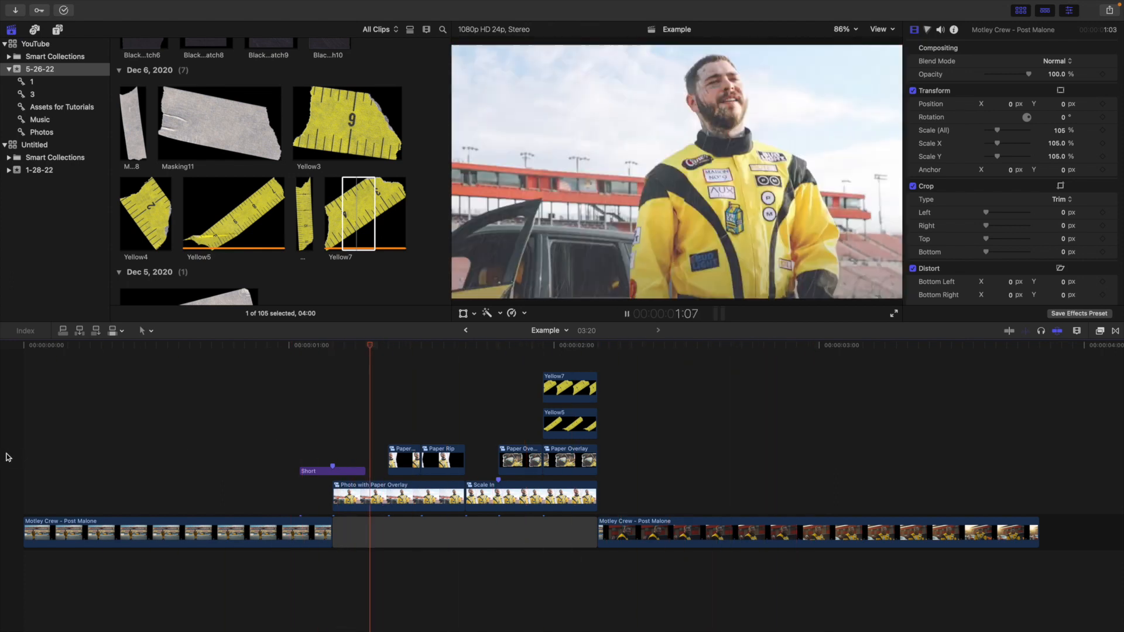
{"action": "left_click", "coordinate": [8, 457]}
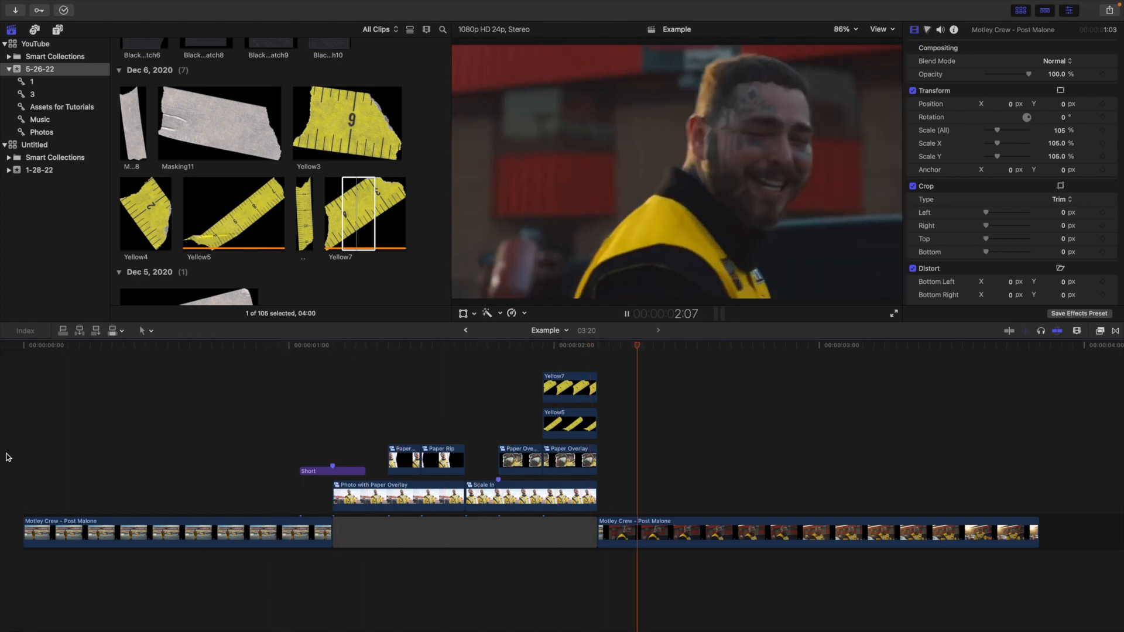
{"action": "left_click", "coordinate": [7, 457]}
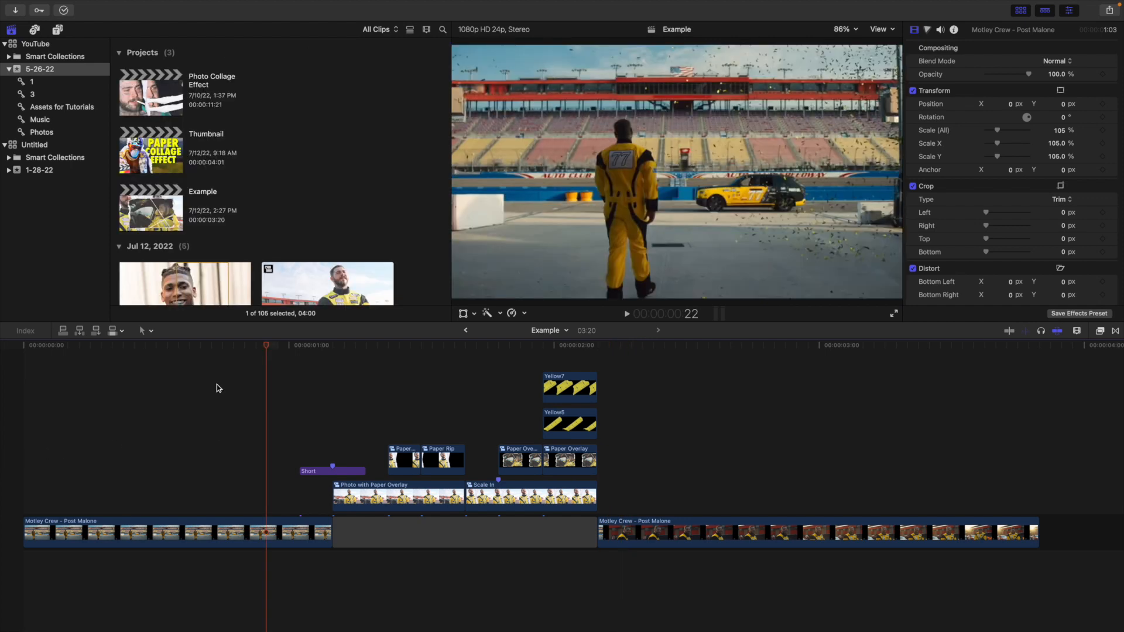
{"action": "left_click", "coordinate": [372, 436]}
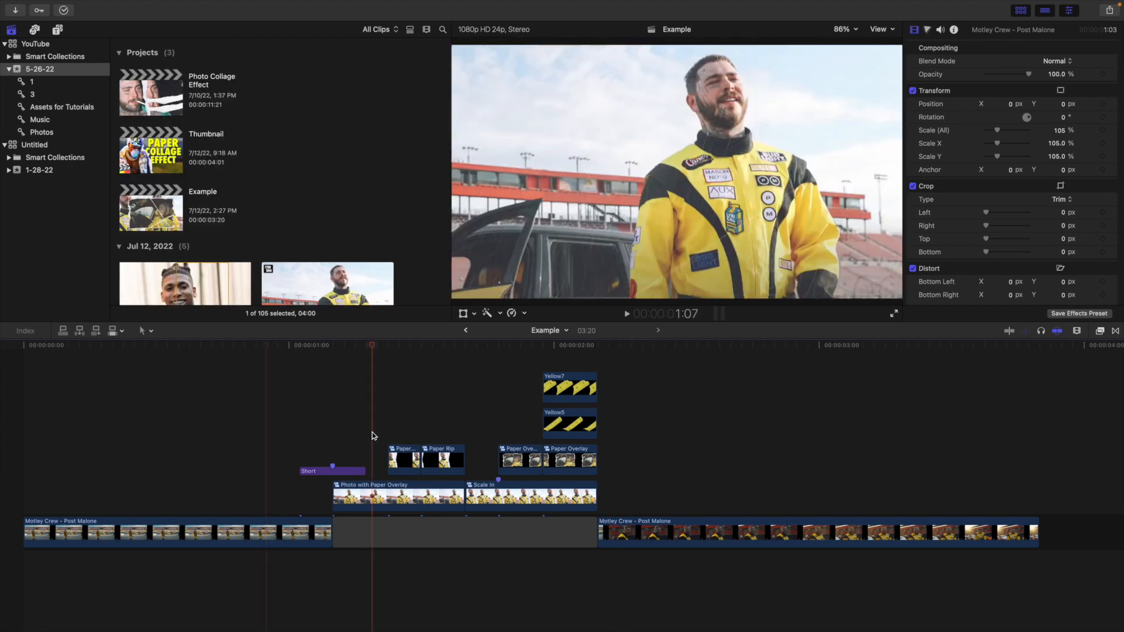
{"action": "left_click", "coordinate": [401, 433]}
{"action": "left_click", "coordinate": [439, 433]}
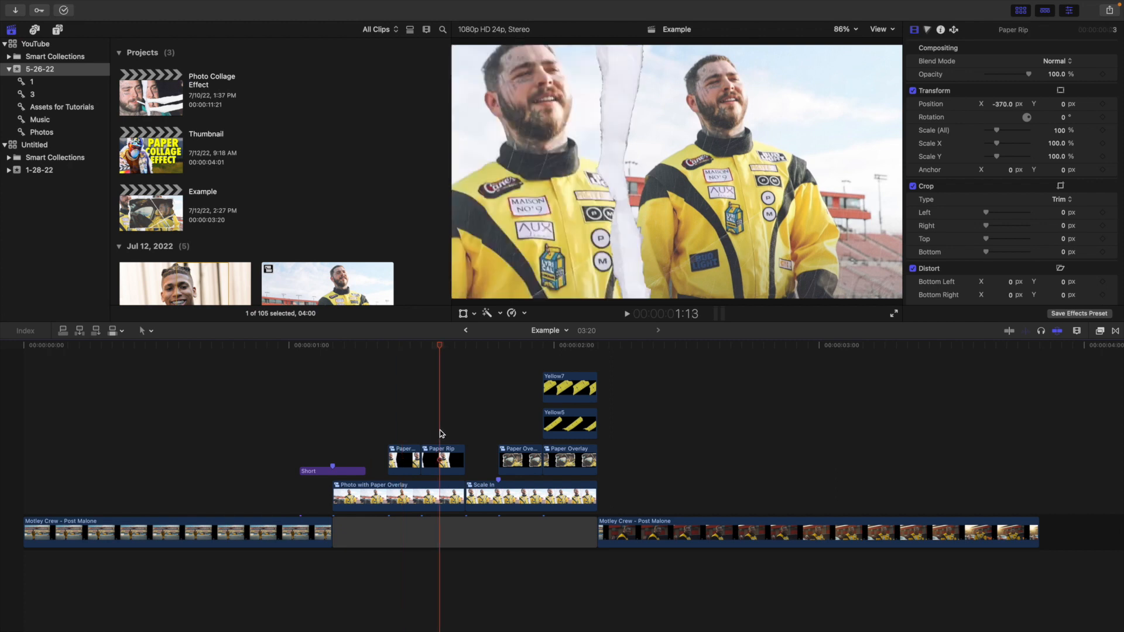
Step through the Example timeline's collage stages, checking the paper rips, scale-in, torn-paper framed photo and both yellow tape pieces.
{"action": "left_click", "coordinate": [480, 440]}
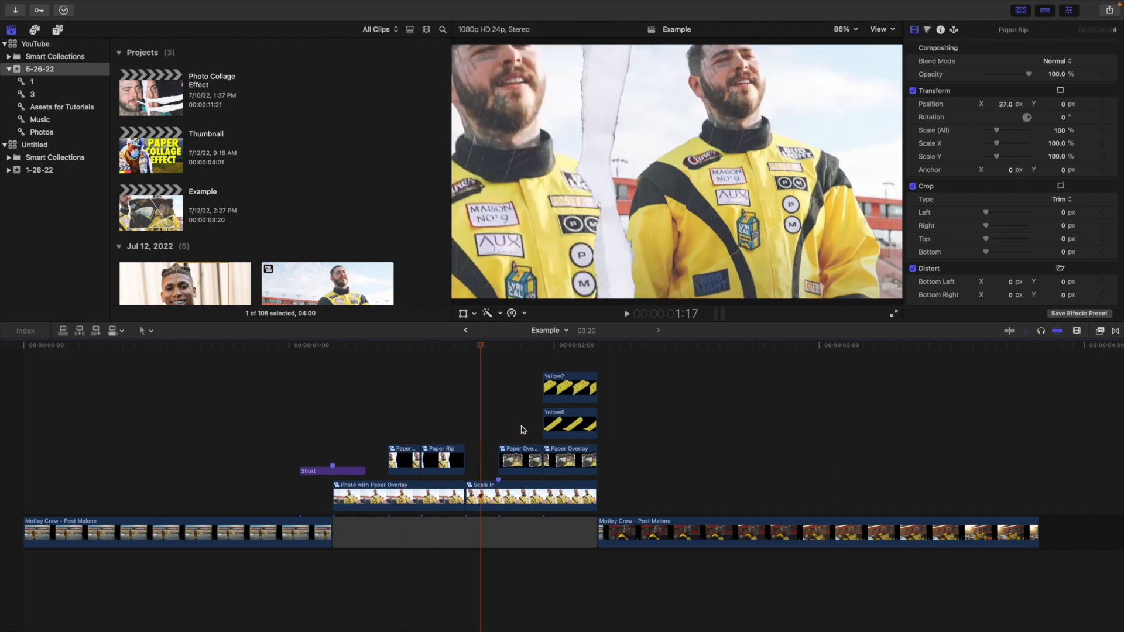
{"action": "left_click", "coordinate": [518, 430]}
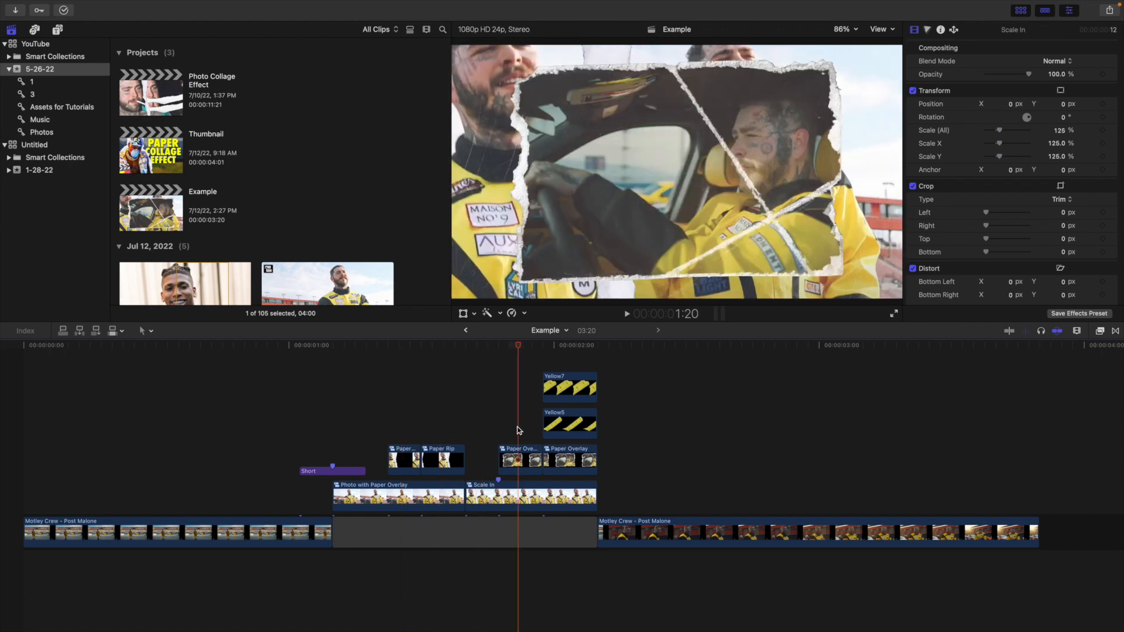
{"action": "left_click", "coordinate": [567, 365]}
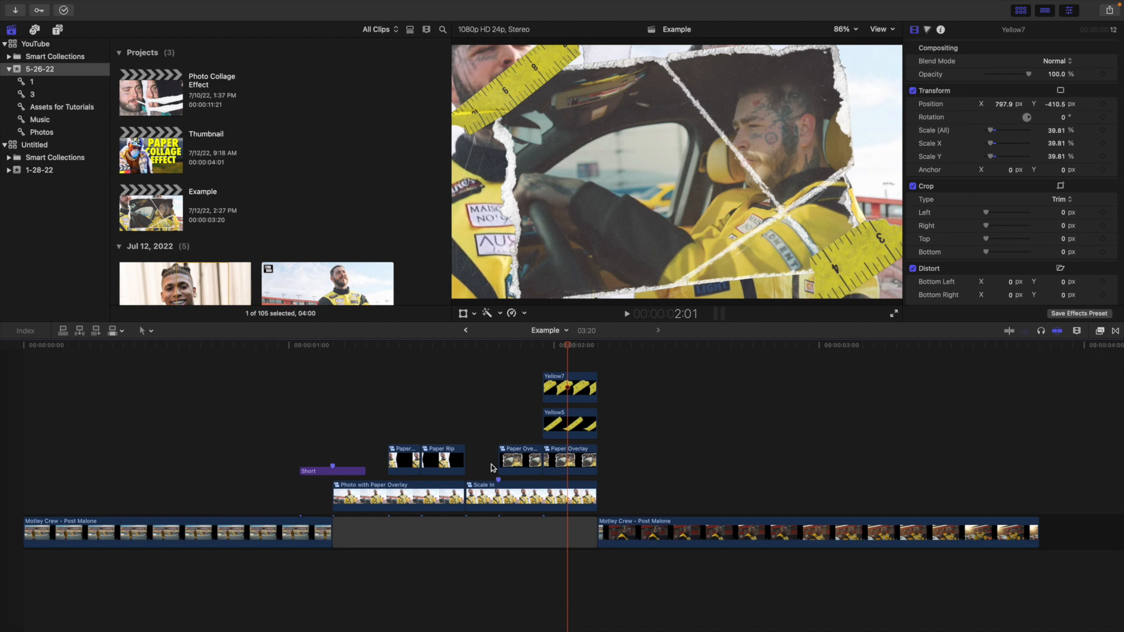
{"action": "left_click", "coordinate": [365, 434]}
{"action": "left_click", "coordinate": [403, 429]}
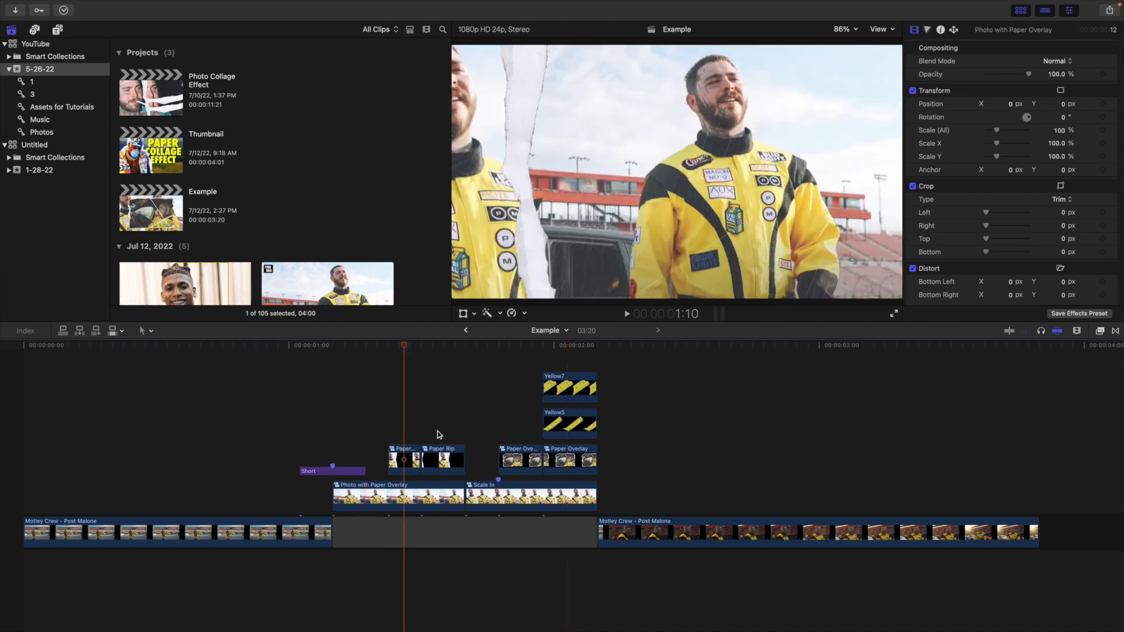
{"action": "left_click", "coordinate": [442, 434]}
{"action": "left_click", "coordinate": [481, 442]}
{"action": "left_click", "coordinate": [508, 436]}
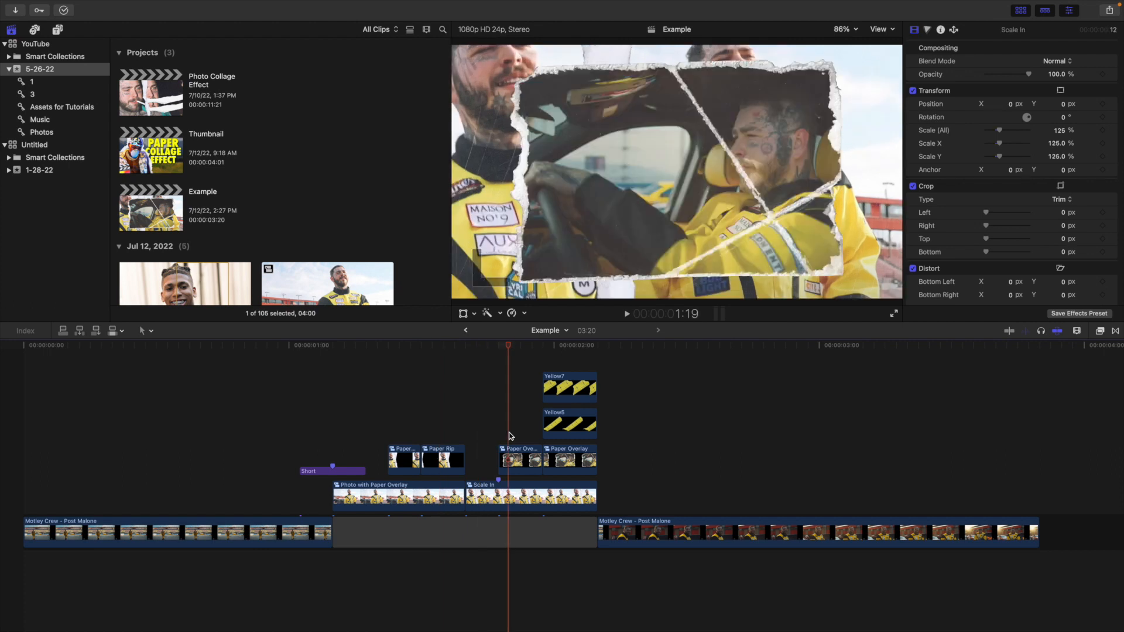
{"action": "left_click", "coordinate": [567, 370]}
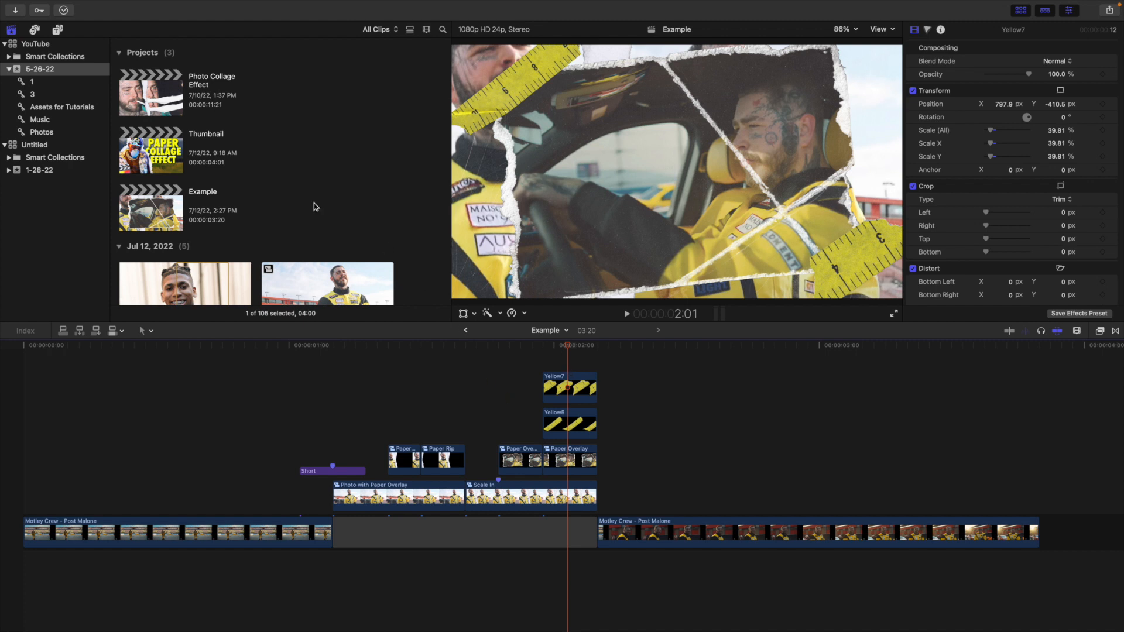
Open the Photo Collage Effect project and examine its stacked photo, paper rip and scratch layers around the opening photos.
{"action": "double_click", "coordinate": [155, 91]}
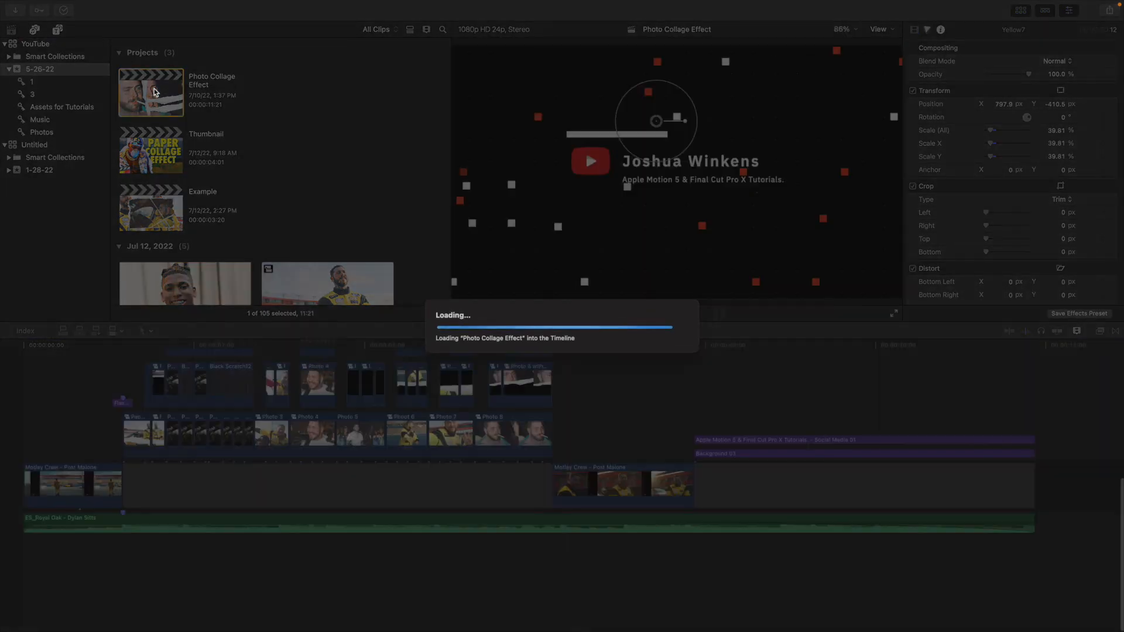
{"action": "scroll", "coordinate": [205, 409], "scroll_direction": "up", "scroll_amount": 8}
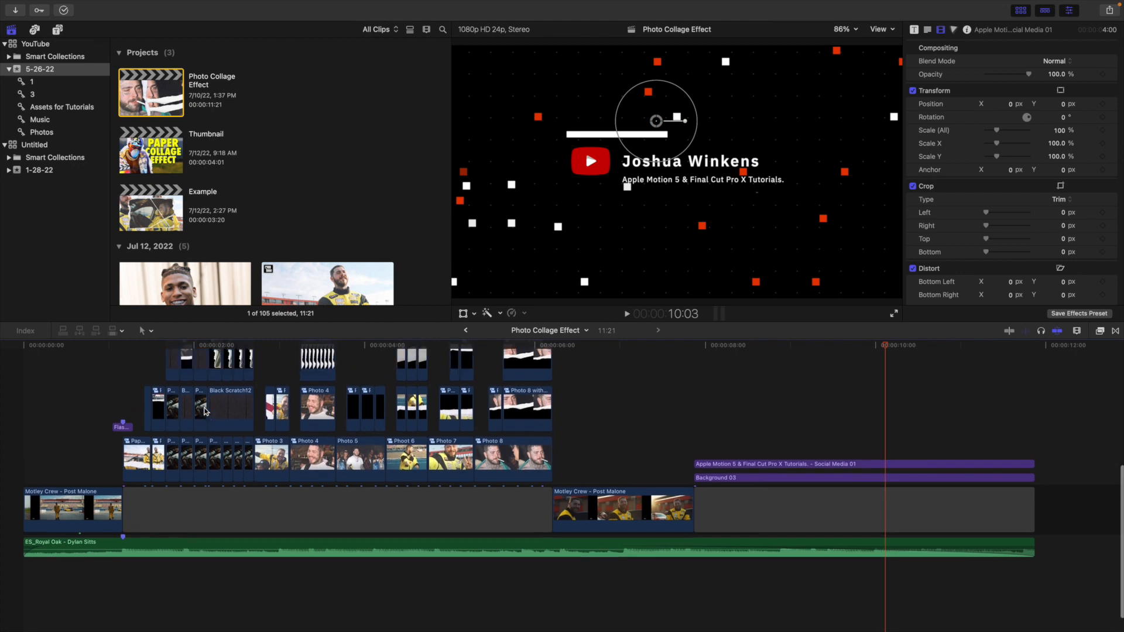
{"action": "scroll", "coordinate": [205, 409], "scroll_direction": "up", "scroll_amount": 1}
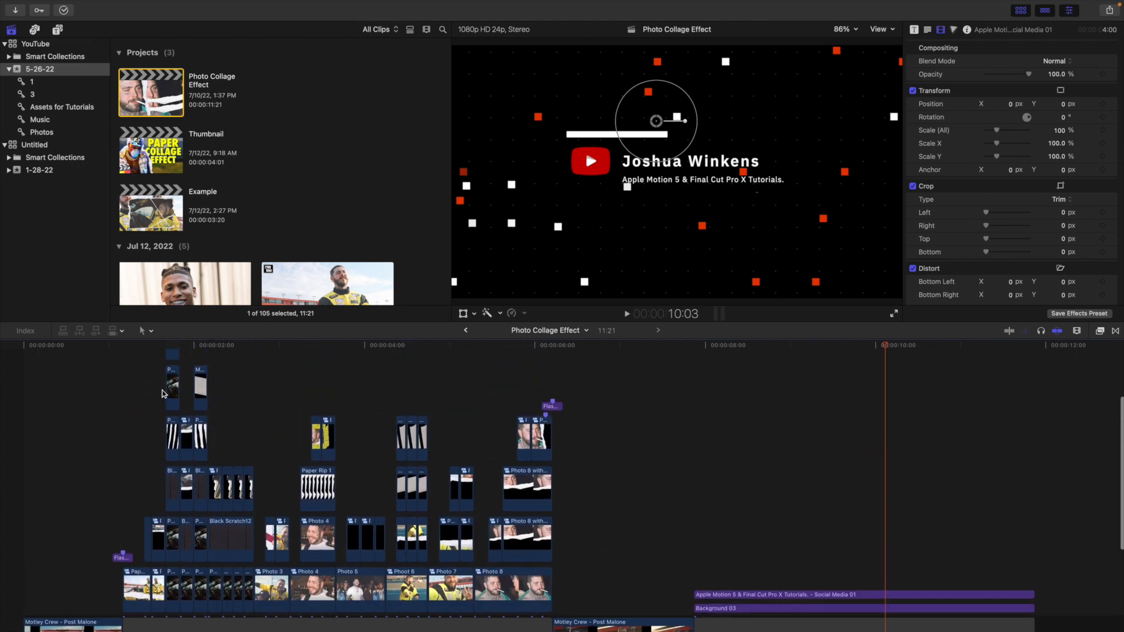
{"action": "left_click", "coordinate": [163, 393]}
{"action": "key", "text": "space"}
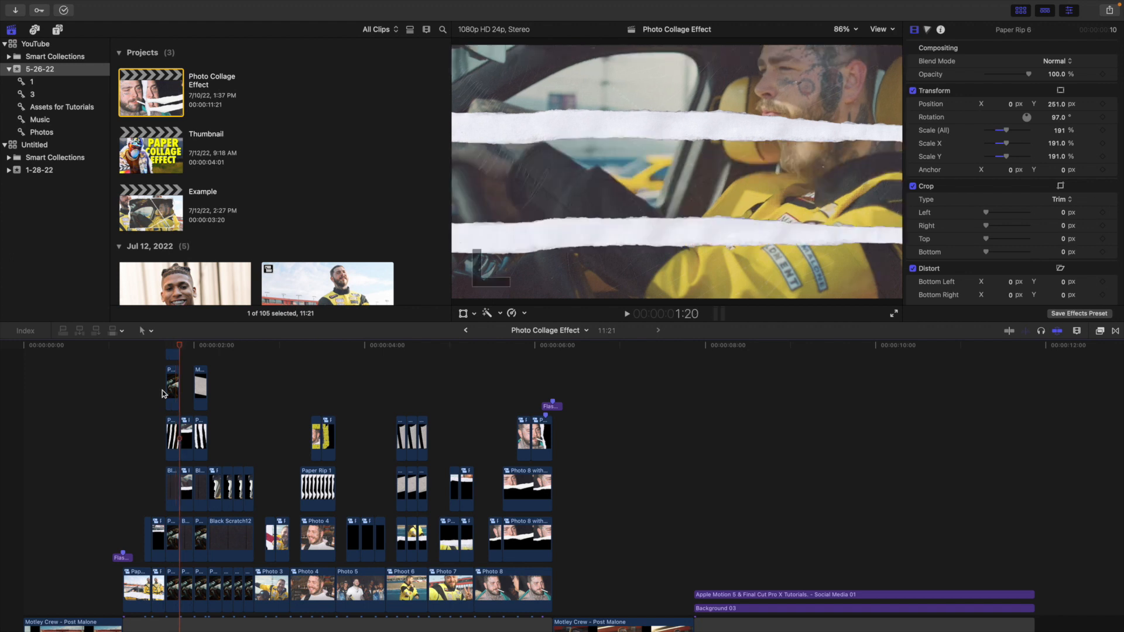
{"action": "key", "text": "space"}
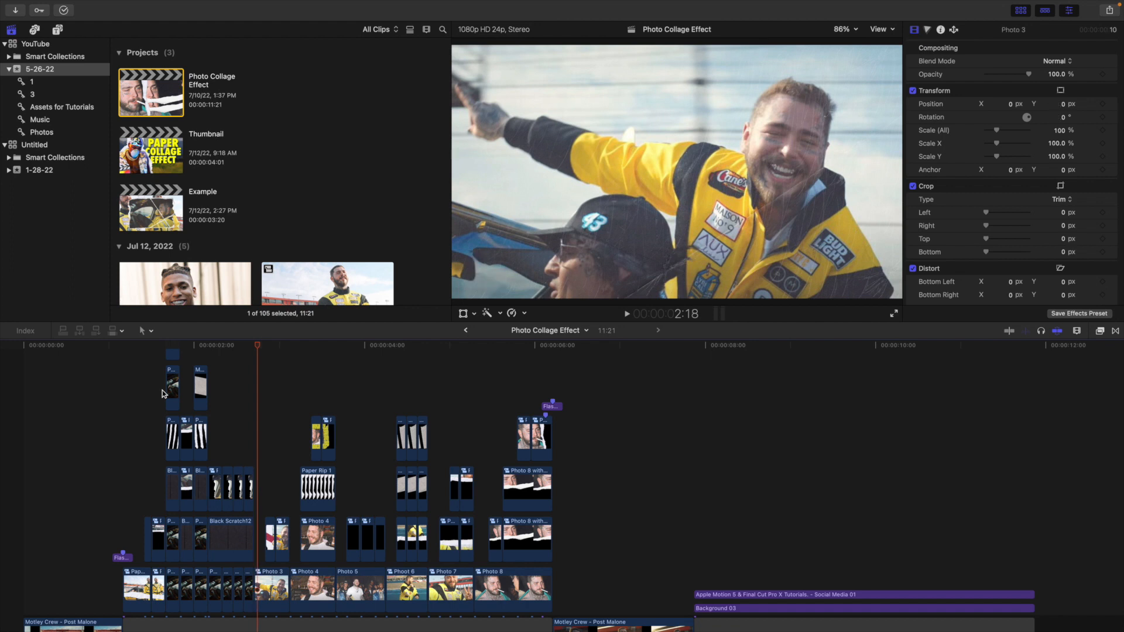
{"action": "scroll", "coordinate": [162, 390], "scroll_direction": "down", "scroll_amount": 5}
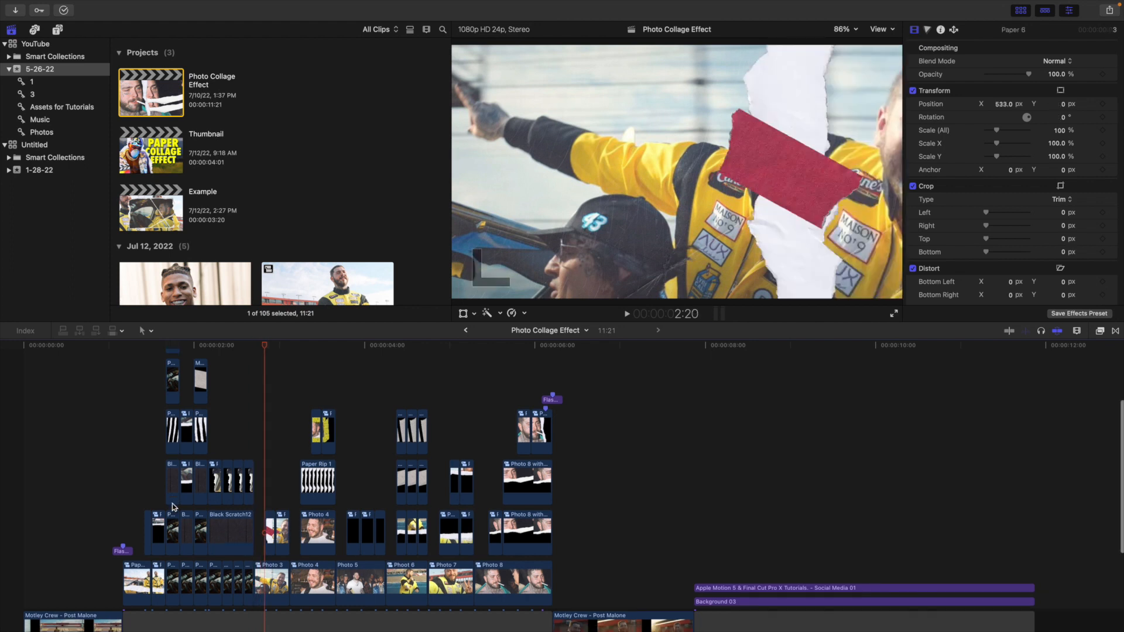
Play the Photo Collage Effect project from its beginning through the collage into the second video clip.
{"action": "key", "text": "Home"}
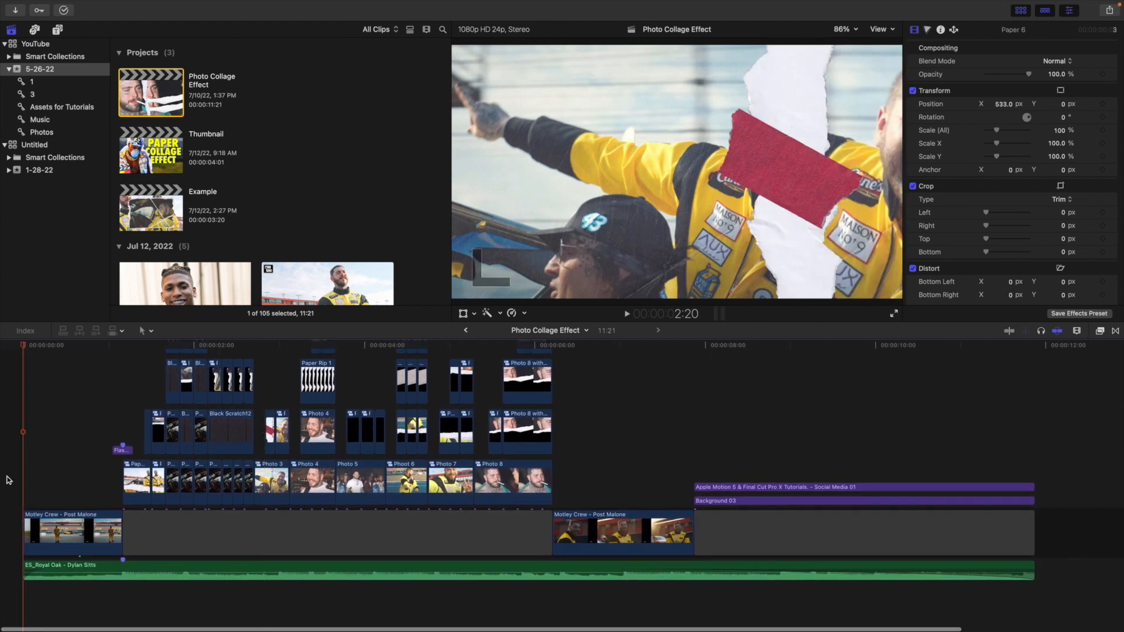
{"action": "key", "text": "space"}
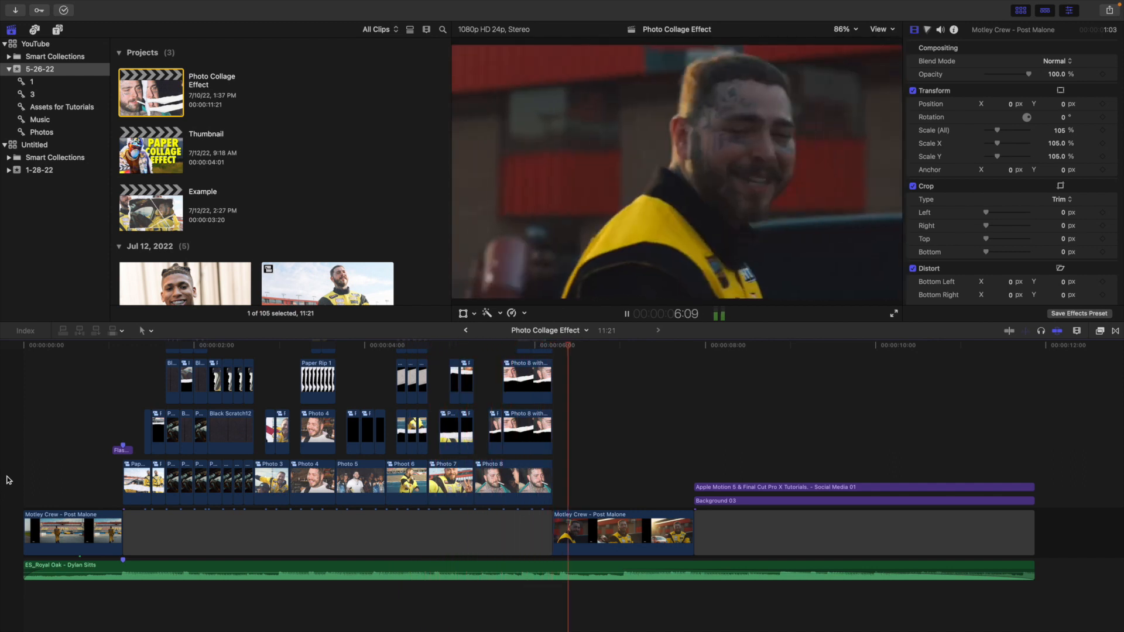
{"action": "key", "text": "space"}
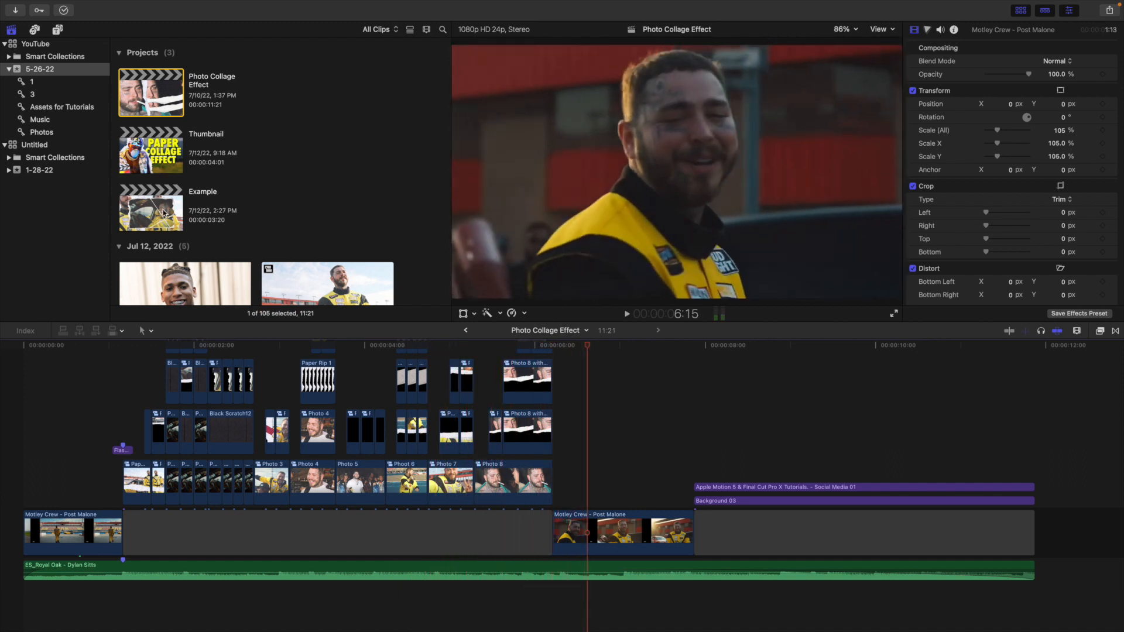
Reopen the Example project and play it repeatedly from the beginning to review the complete collage transition.
{"action": "double_click", "coordinate": [164, 213]}
{"action": "key", "text": "Home"}
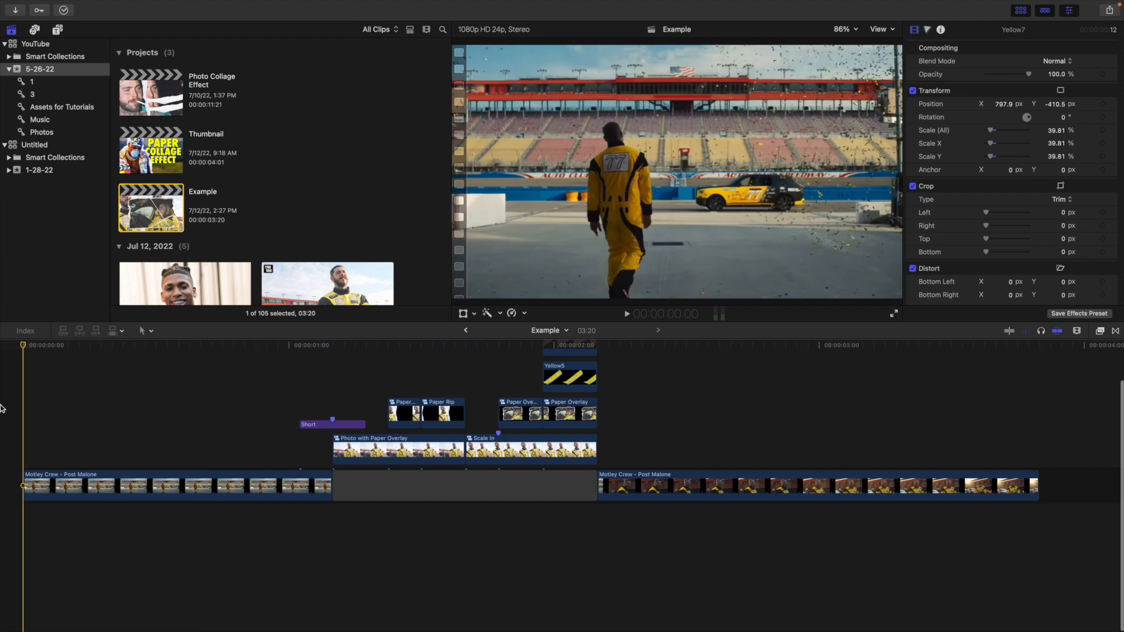
{"action": "key", "text": "space"}
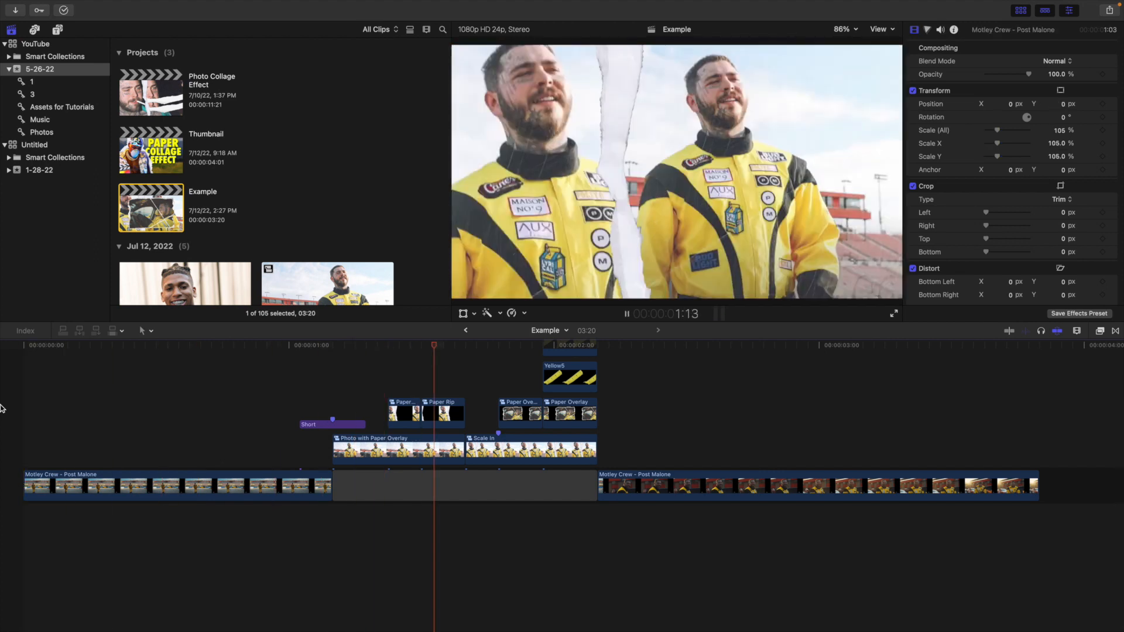
{"action": "key", "text": "Home"}
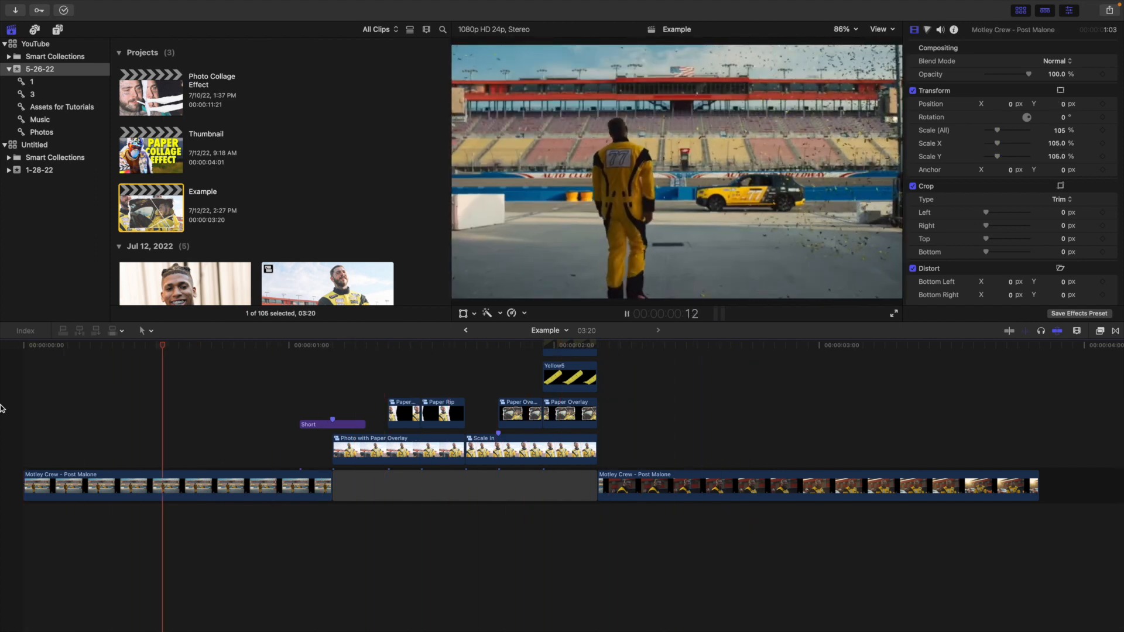
{"action": "key", "text": "Home"}
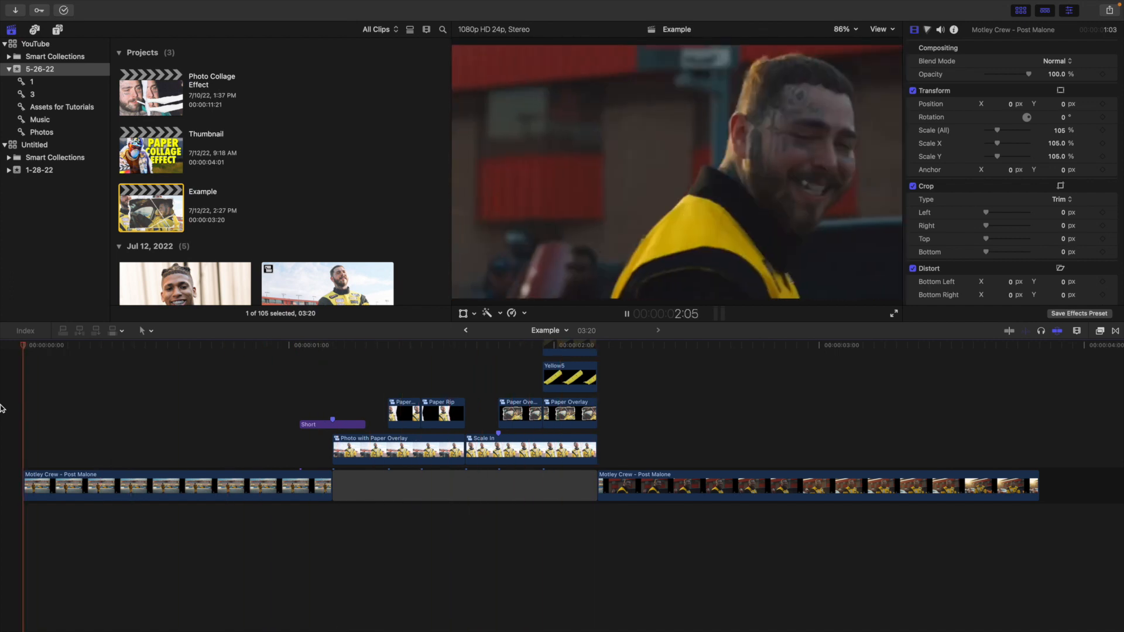
{"action": "key", "text": "Home"}
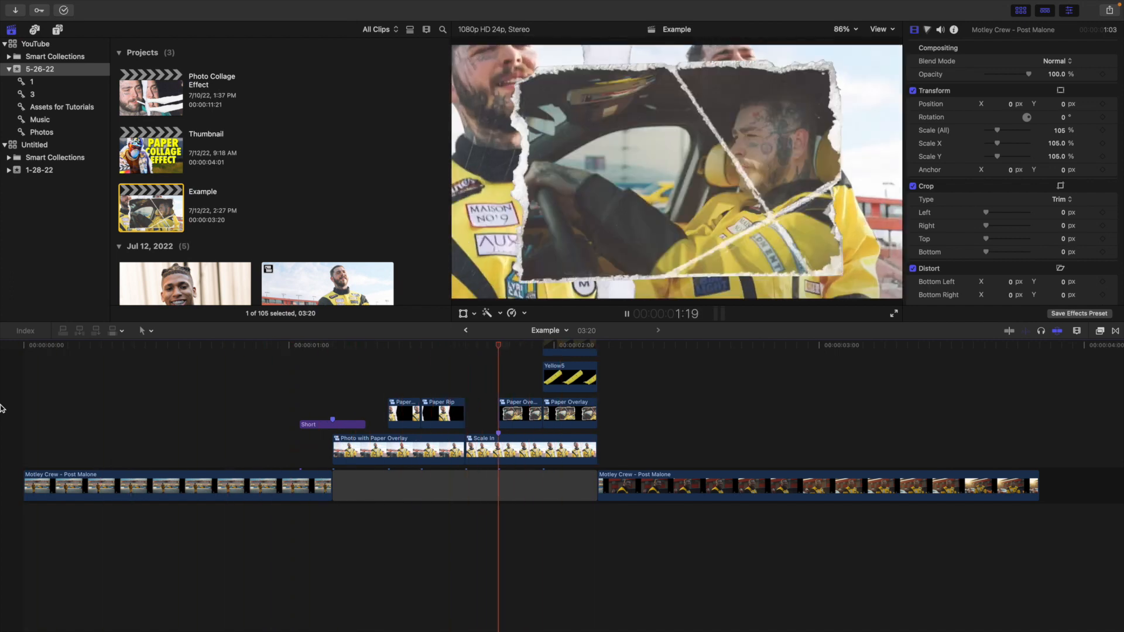
{"action": "key", "text": "Home"}
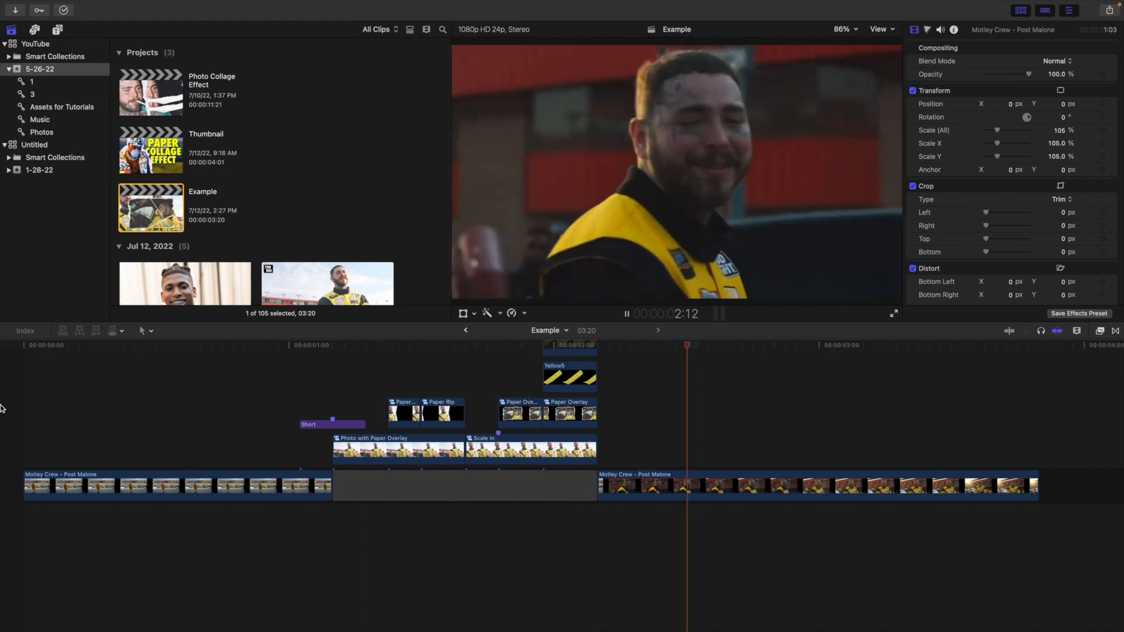
{"action": "key", "text": "Home"}
{"action": "key", "text": "space"}
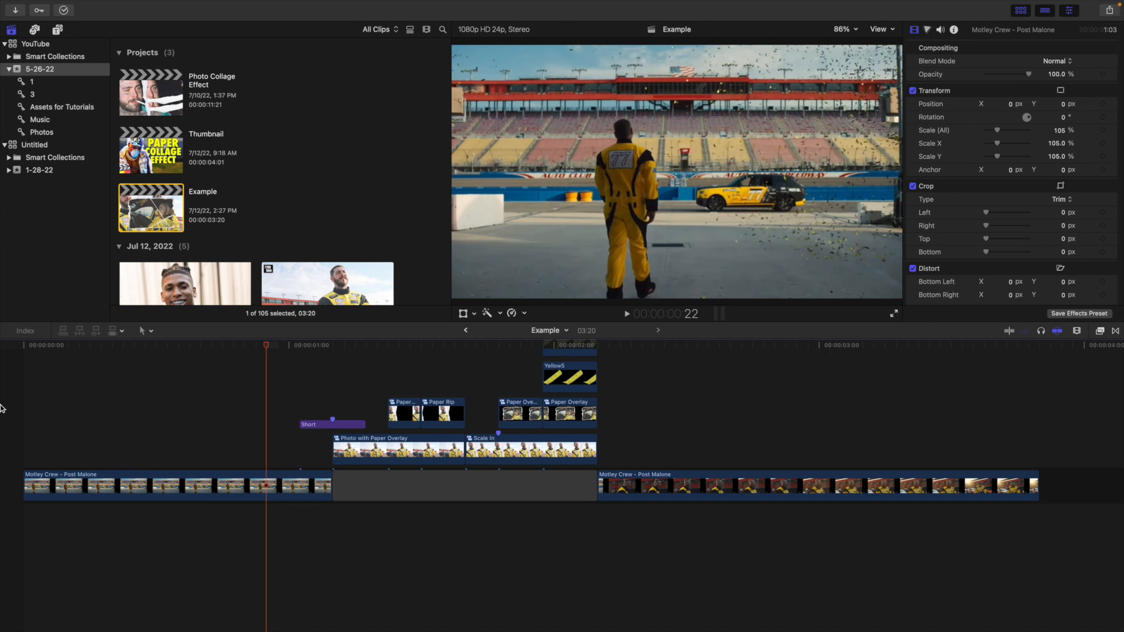
{"action": "key", "text": "Home"}
{"action": "key", "text": "space"}
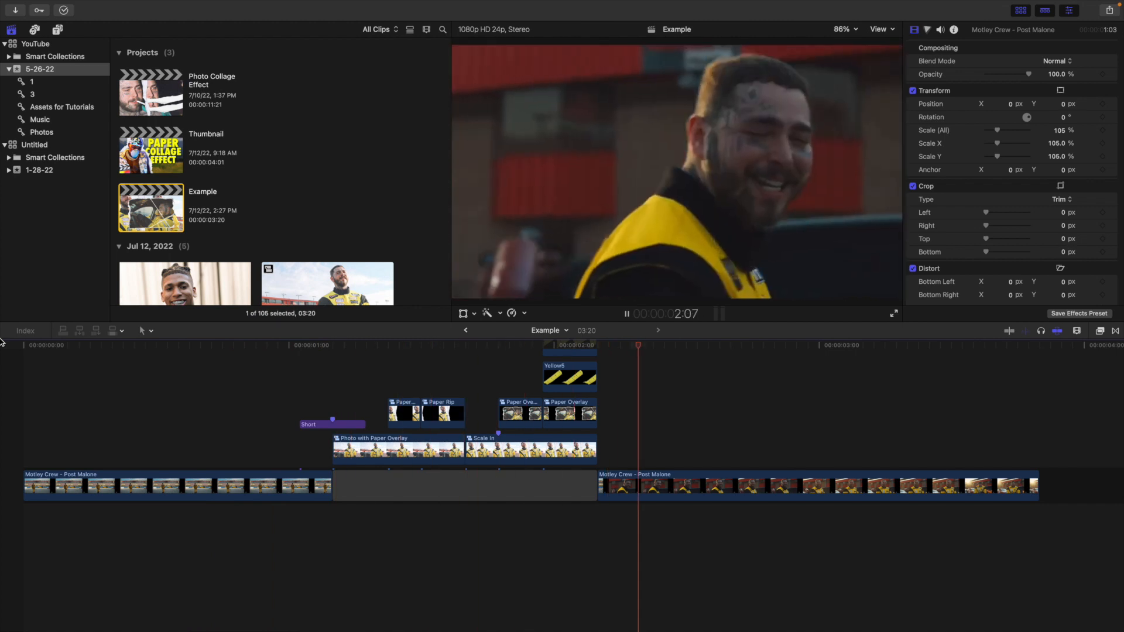
{"action": "left_click", "coordinate": [22, 381]}
{"action": "key", "text": "space"}
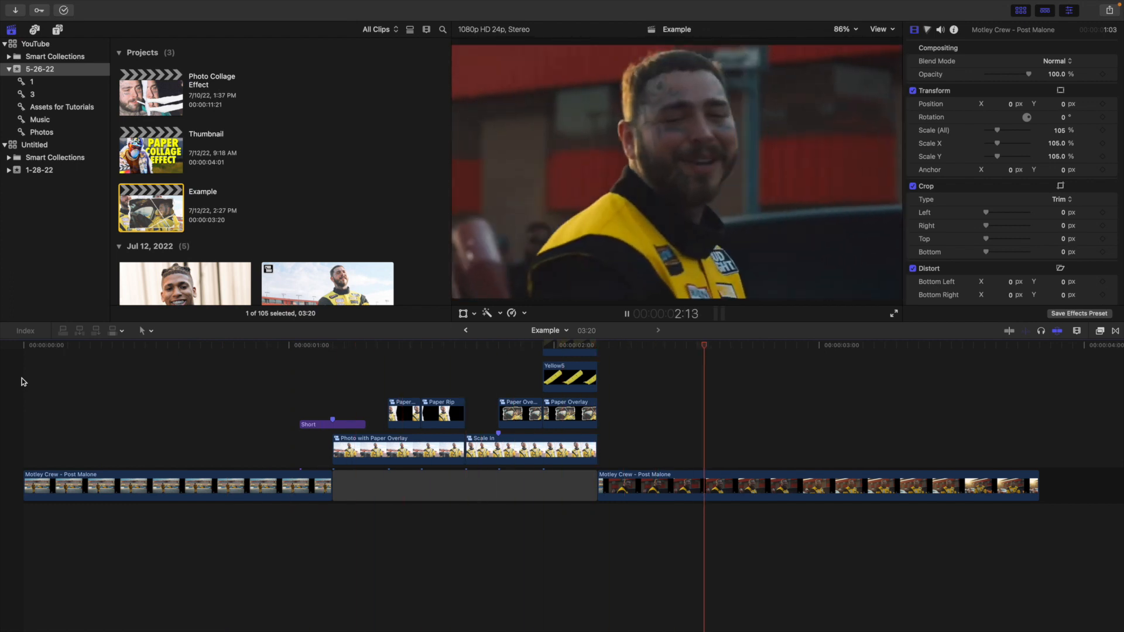
{"action": "left_click", "coordinate": [22, 380]}
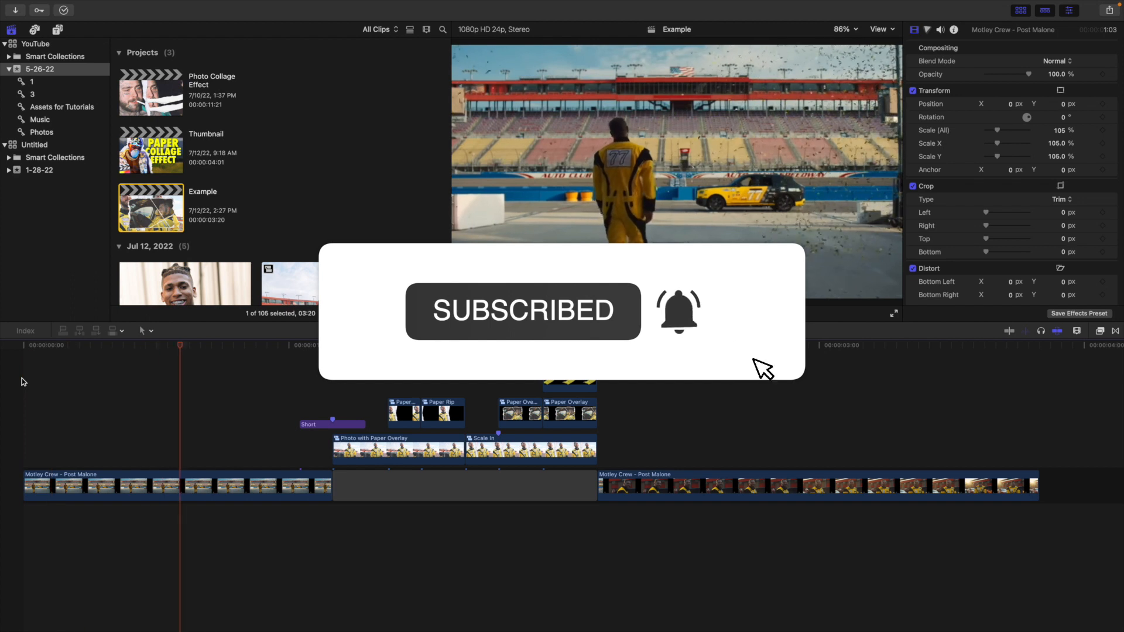
{"action": "left_click", "coordinate": [22, 378]}
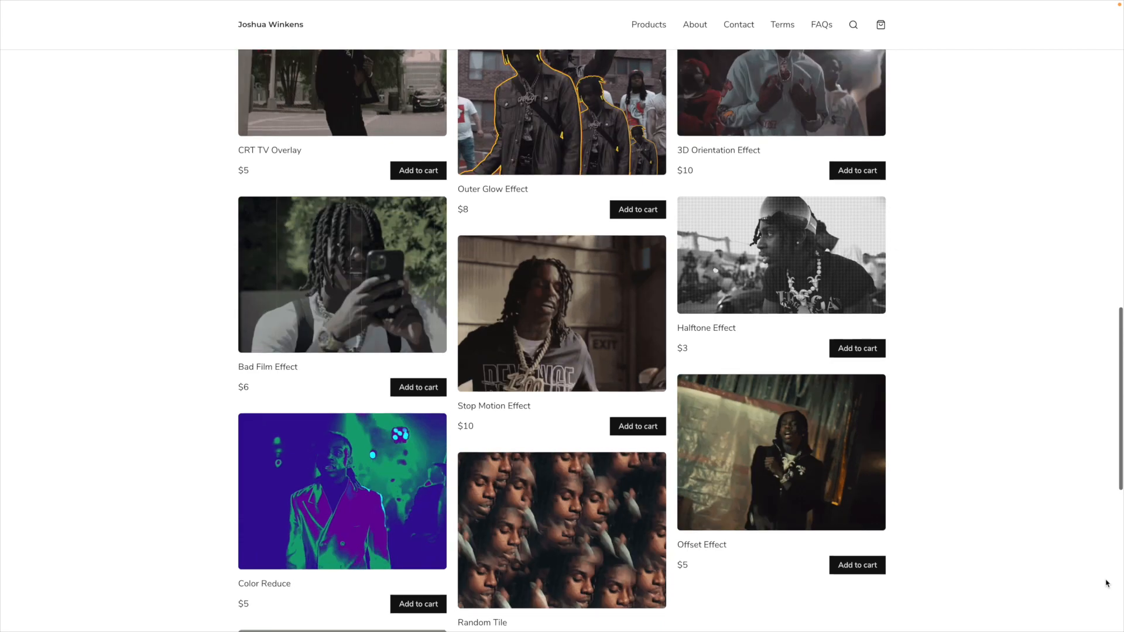
Browse the video effects offered on the web store's product page, down to the Page Curl Effect.
{"action": "scroll", "coordinate": [1106, 583], "scroll_direction": "down", "scroll_amount": 3}
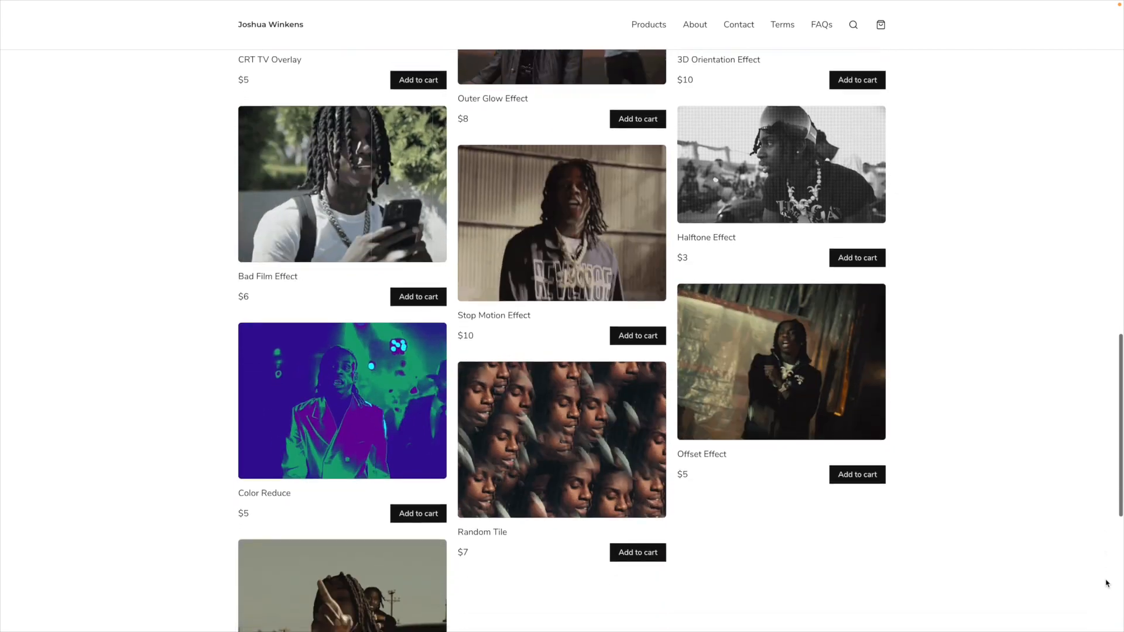
{"action": "scroll", "coordinate": [1106, 583], "scroll_direction": "down", "scroll_amount": 2}
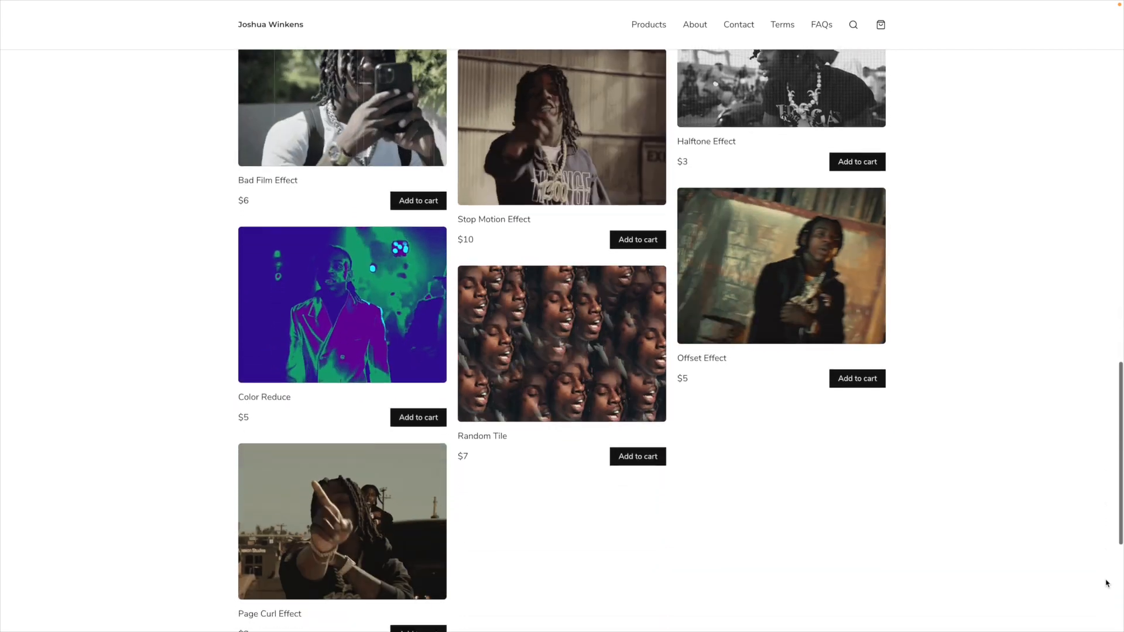